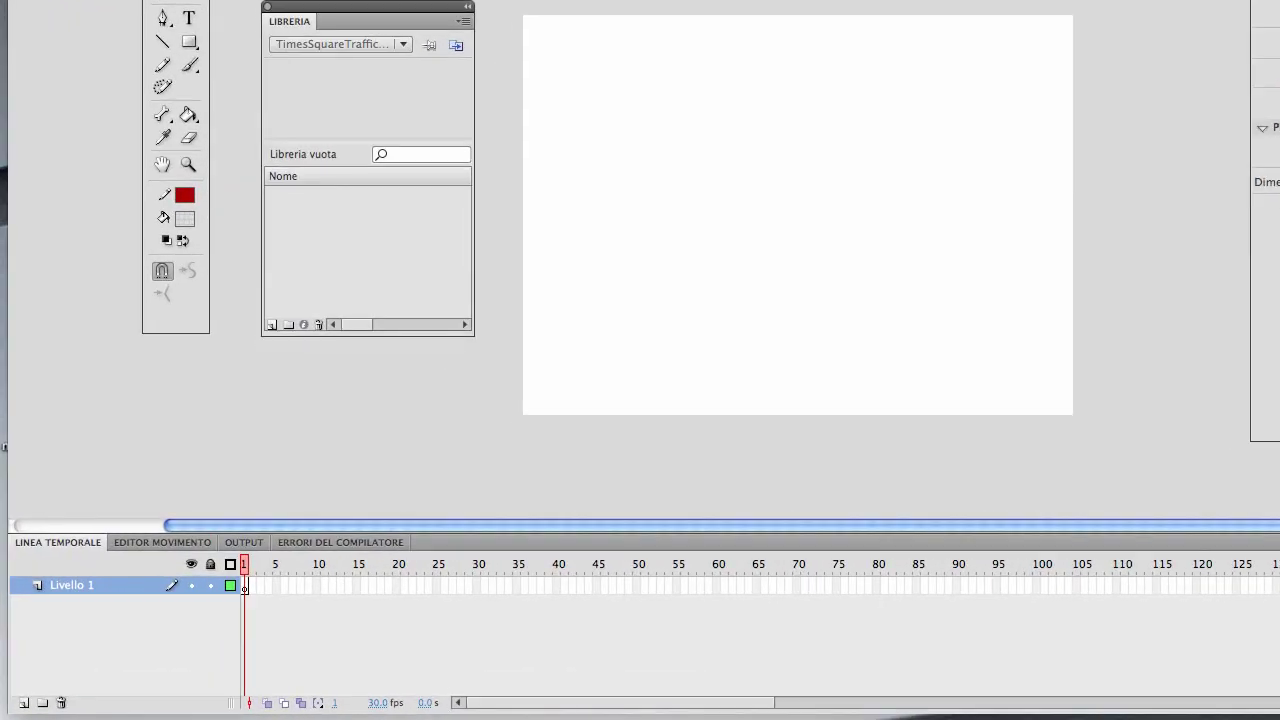
Open the Import Video wizard for the empty TimesSquareTraffic-convertito.fla document.
left_click_drag(661, 245, 656, 196)
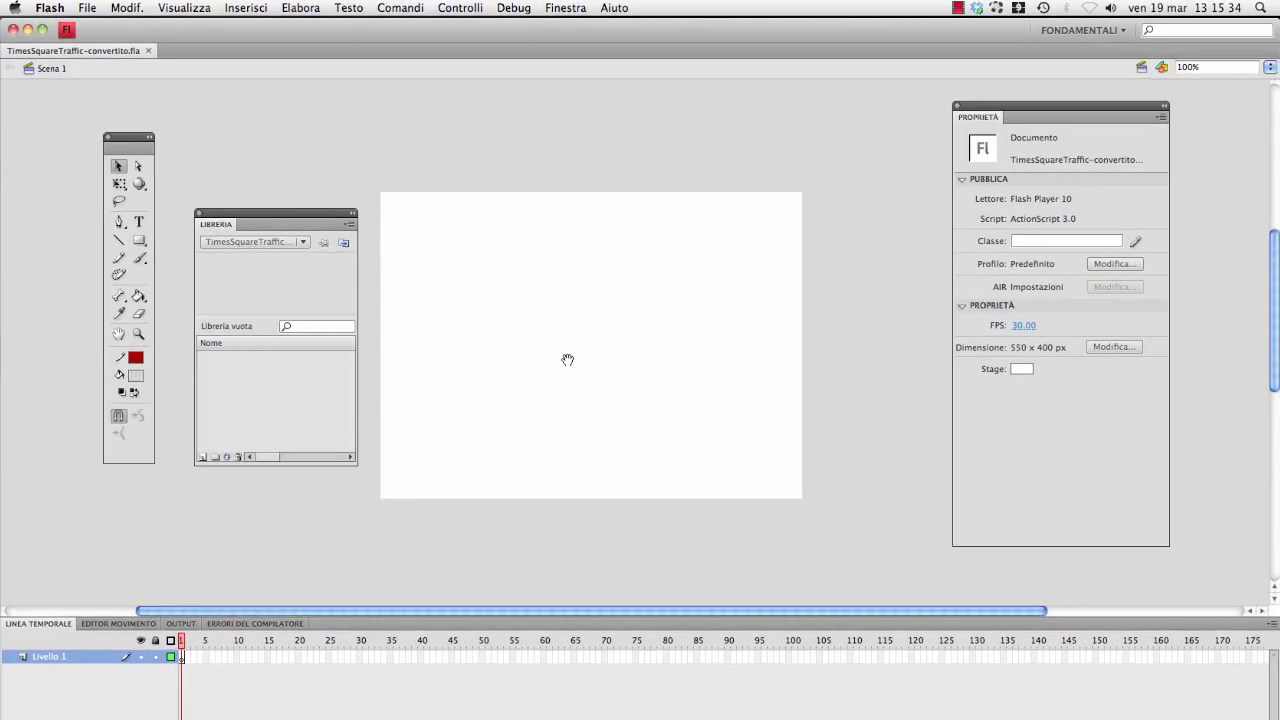
left_click_drag(567, 360, 569, 369)
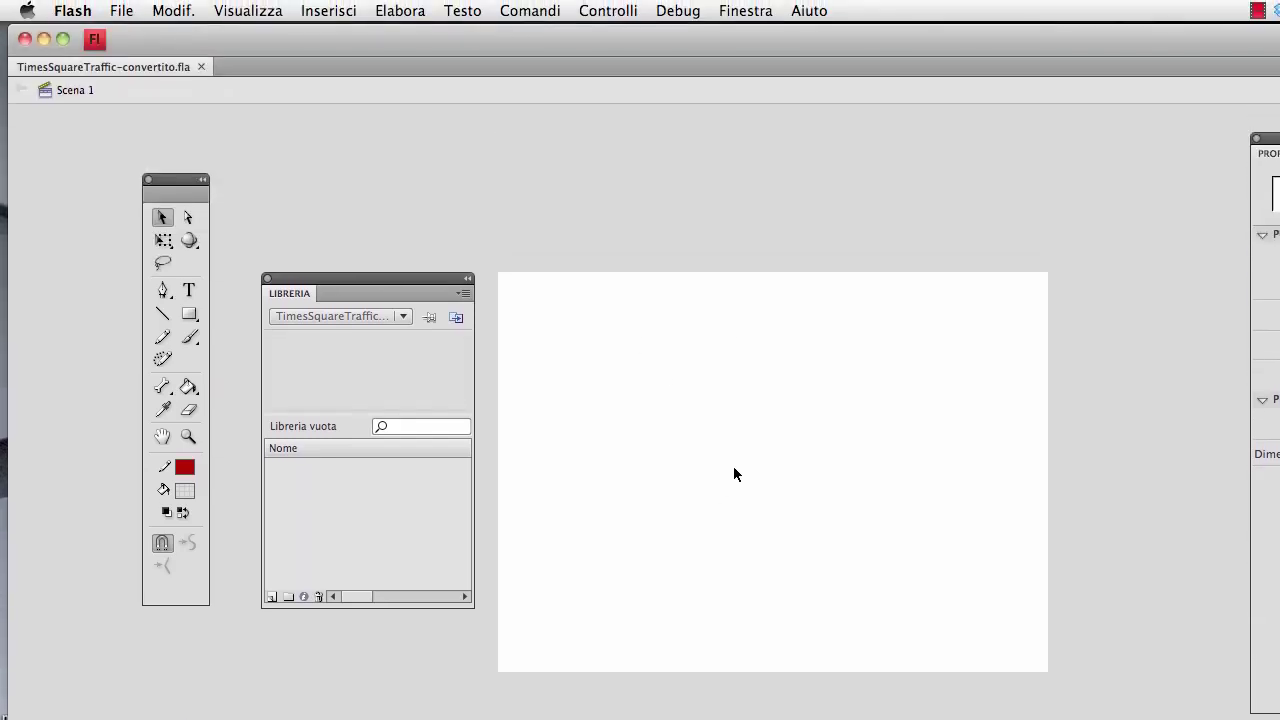
left_click(123, 11)
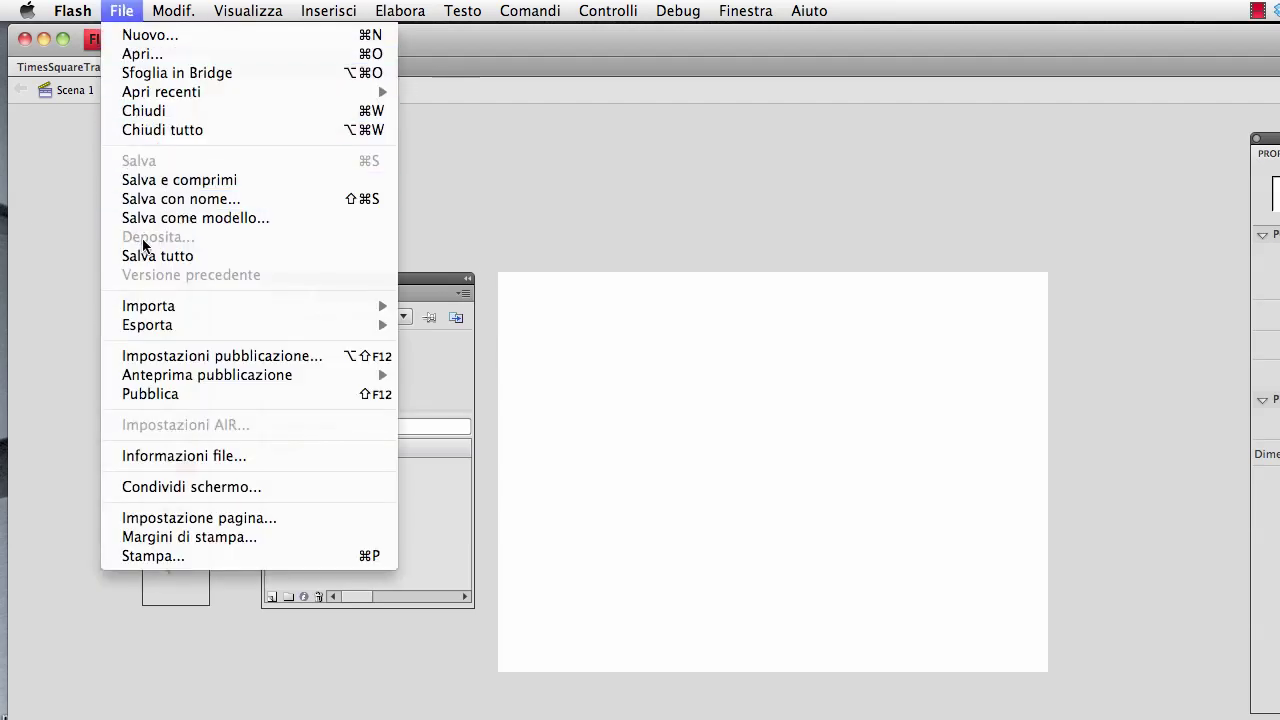
mouse_move(167, 308)
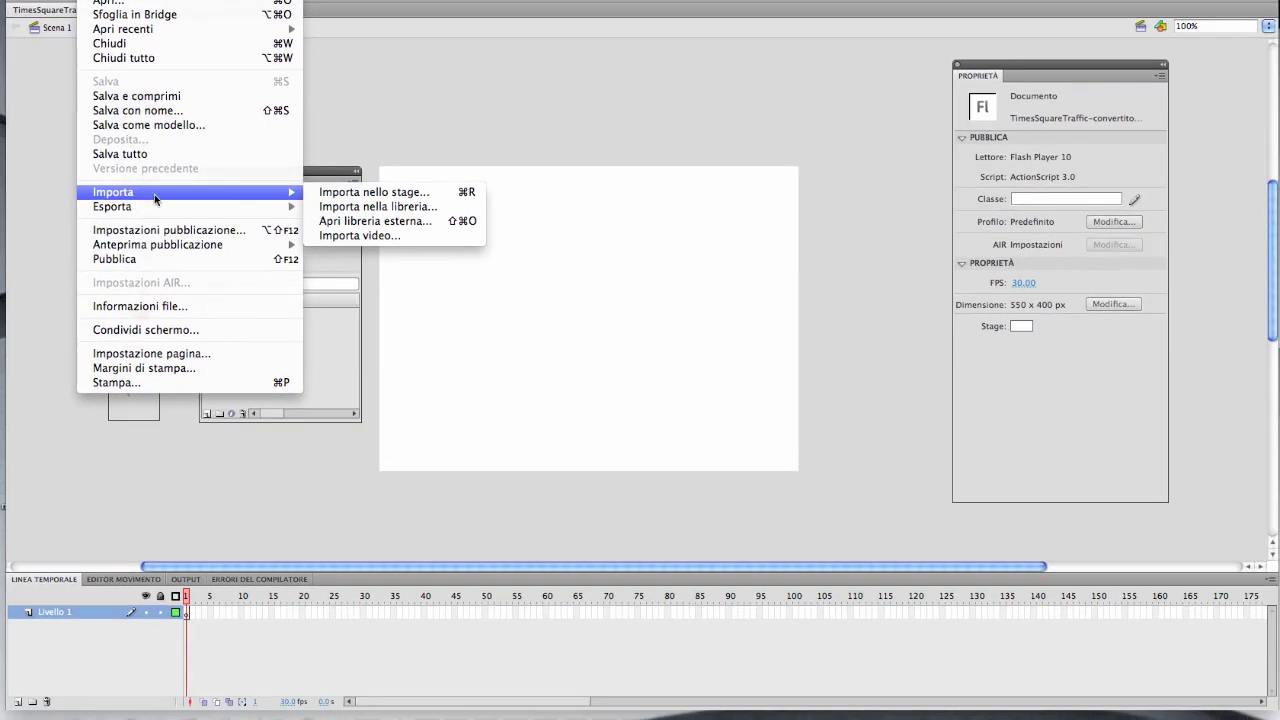
left_click(419, 244)
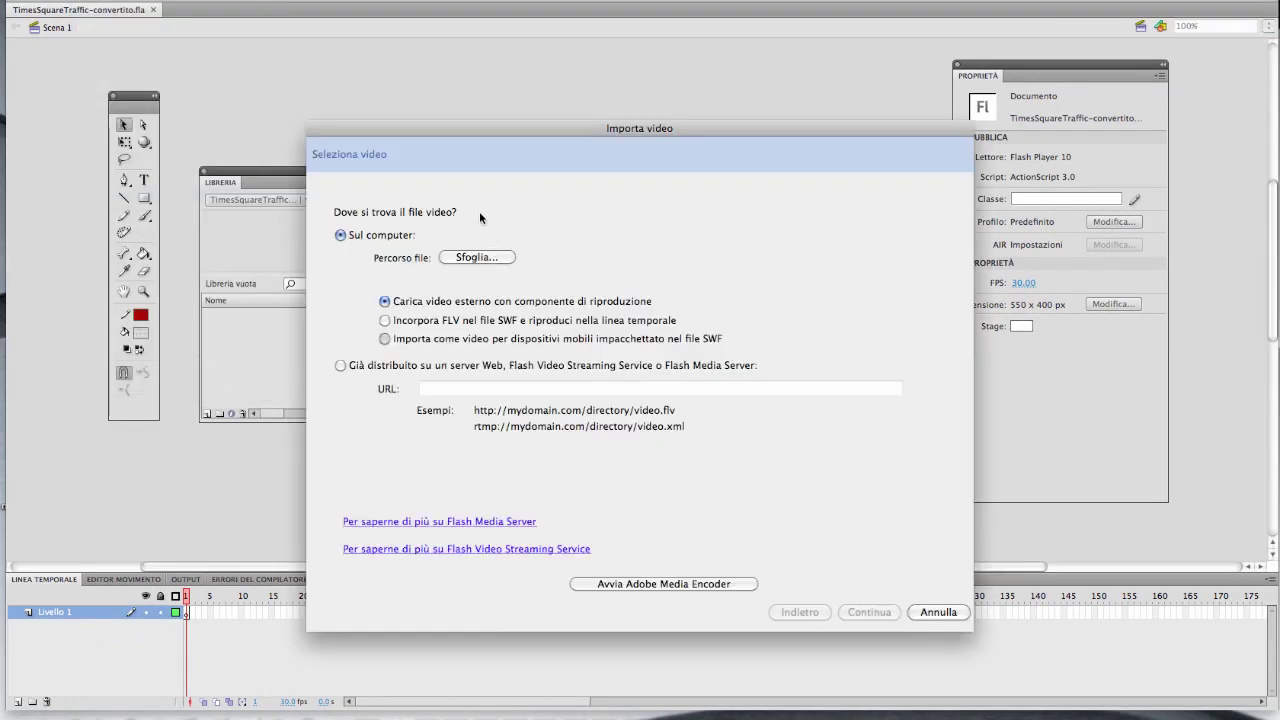
left_click_drag(541, 138, 501, 111)
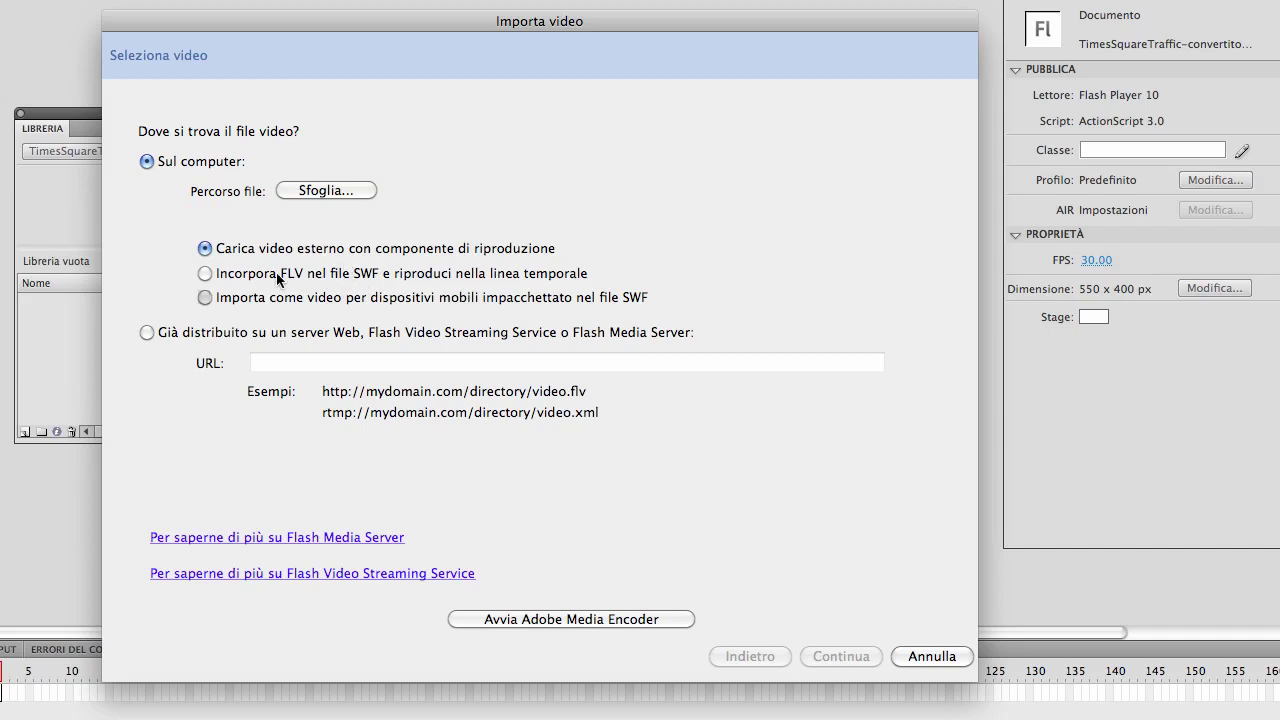
Try the option to embed the FLV in the SWF timeline and the bundled mobile-device video option, dismissing the alert.
left_click(202, 275)
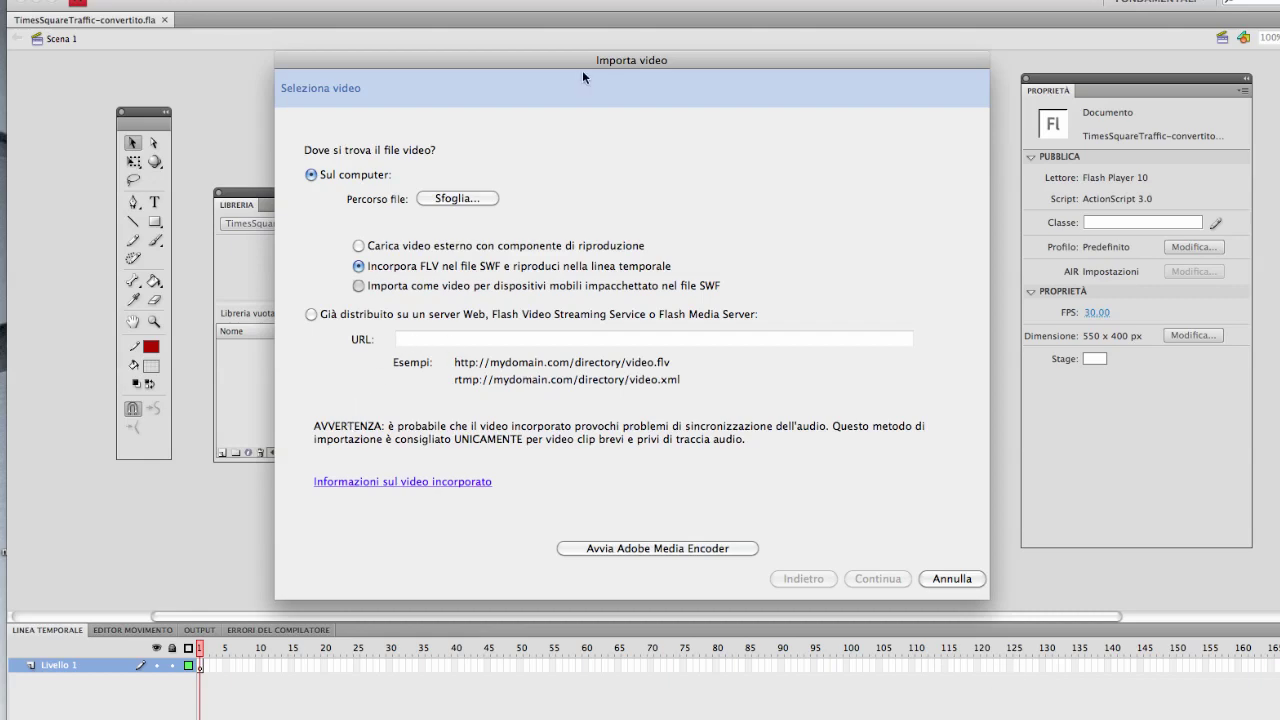
left_click_drag(595, 62, 560, 100)
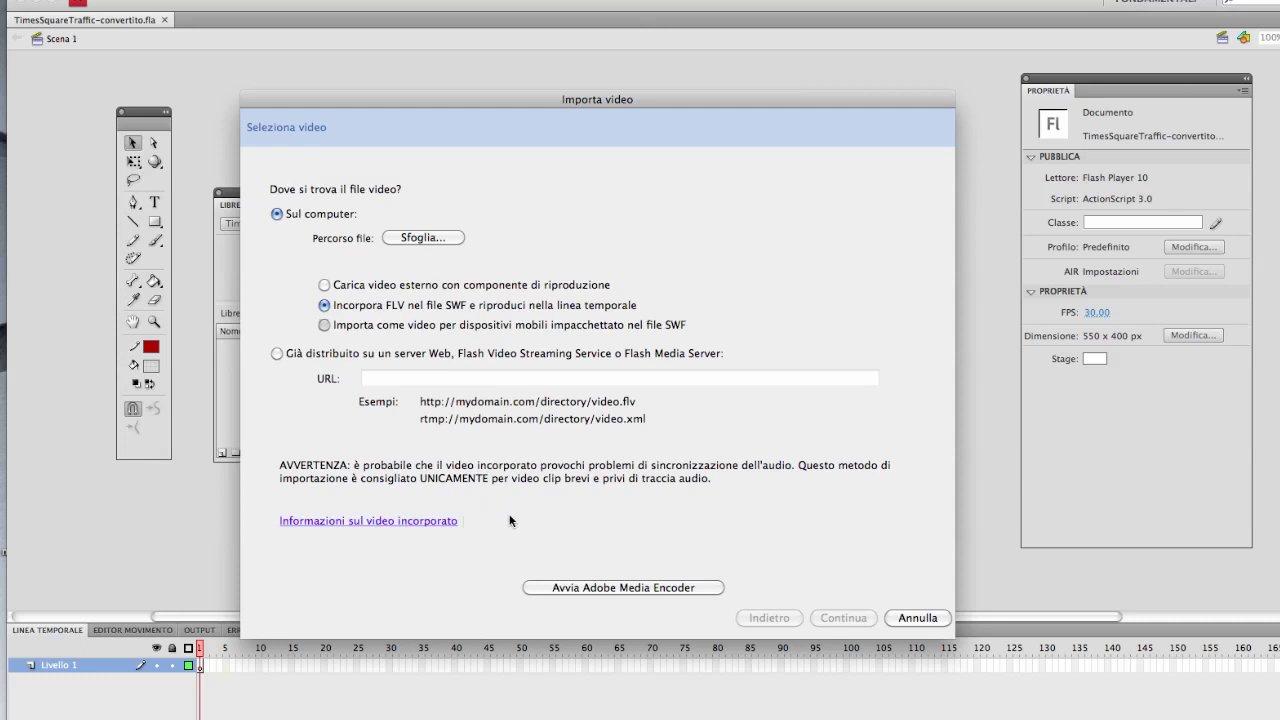
left_click(326, 326)
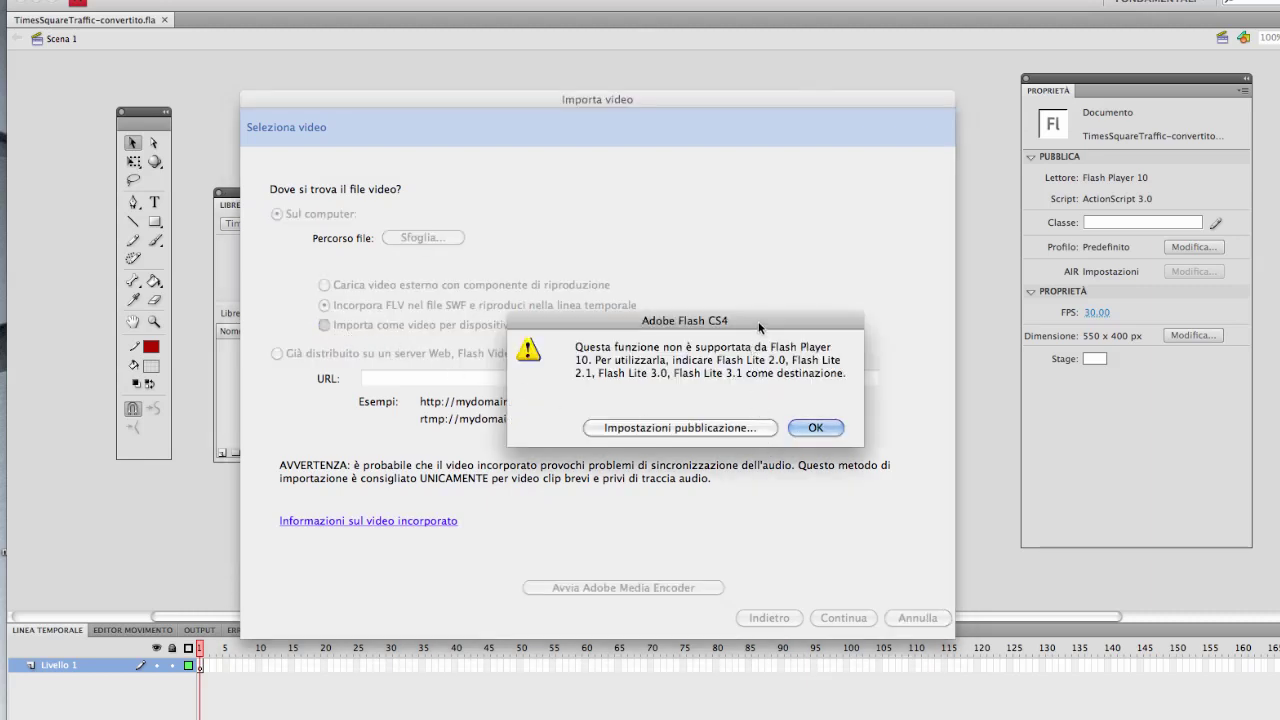
left_click_drag(758, 321, 684, 393)
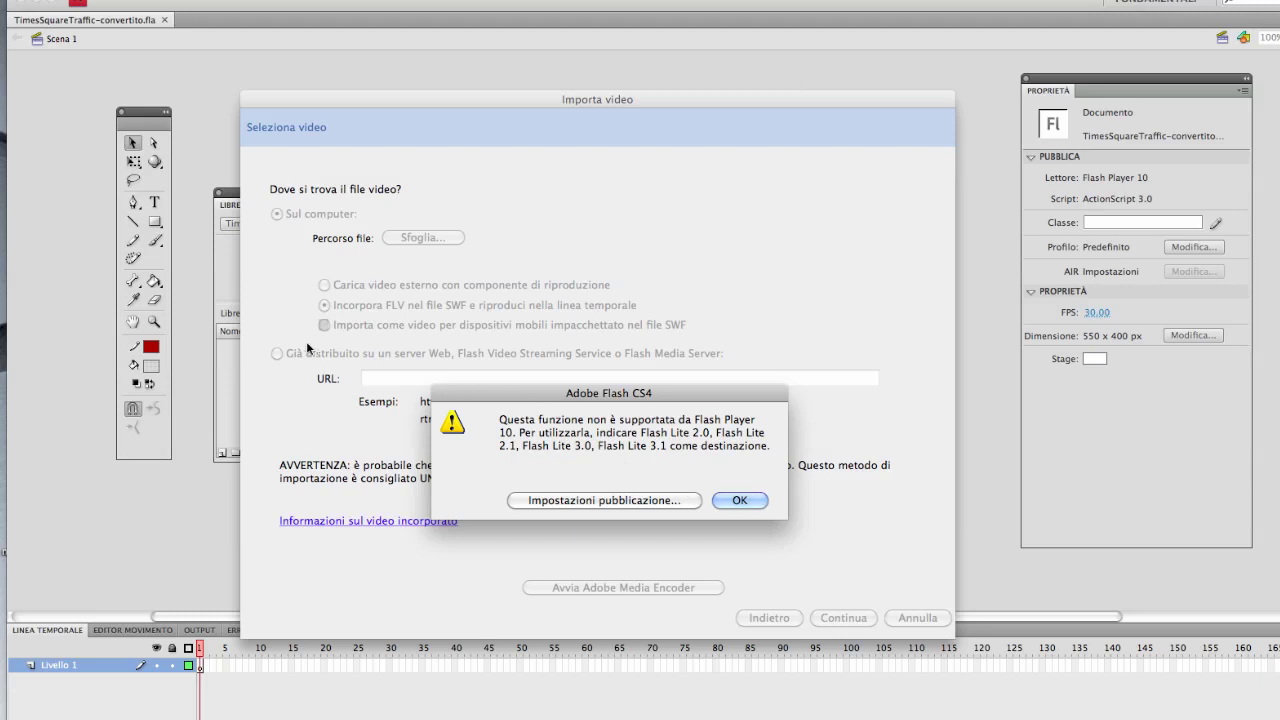
left_click_drag(534, 399, 510, 392)
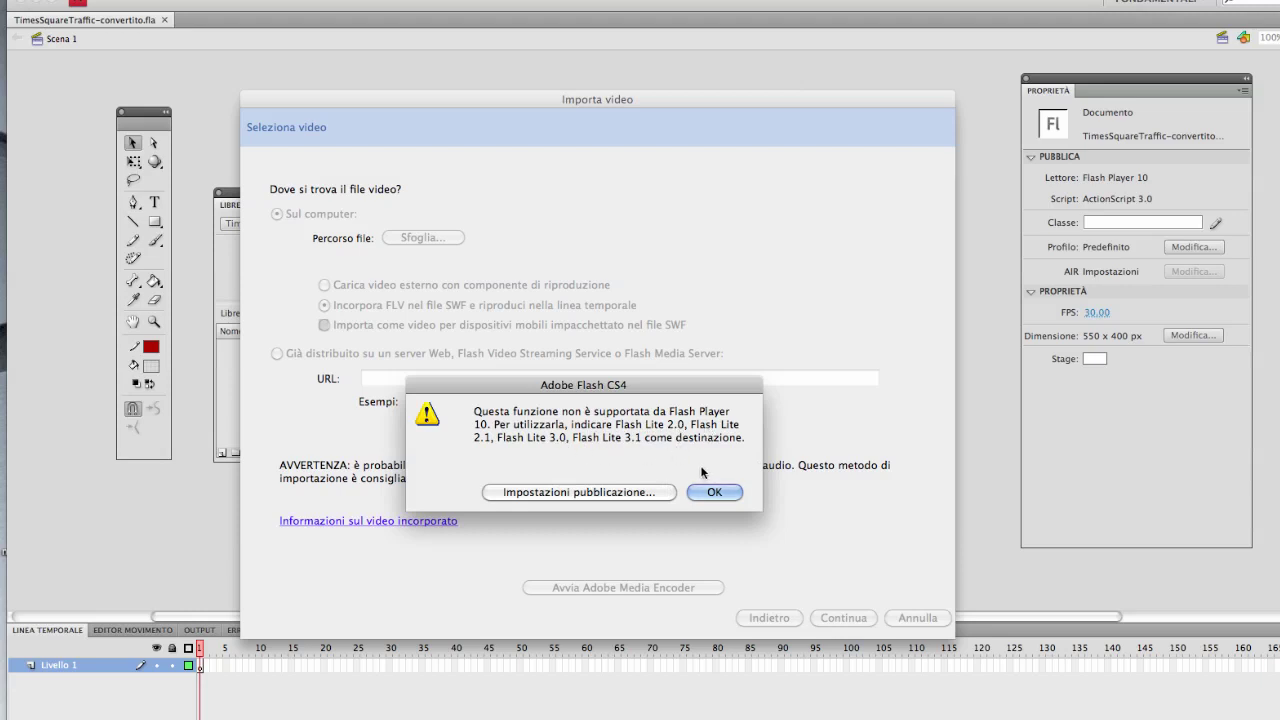
left_click(715, 492)
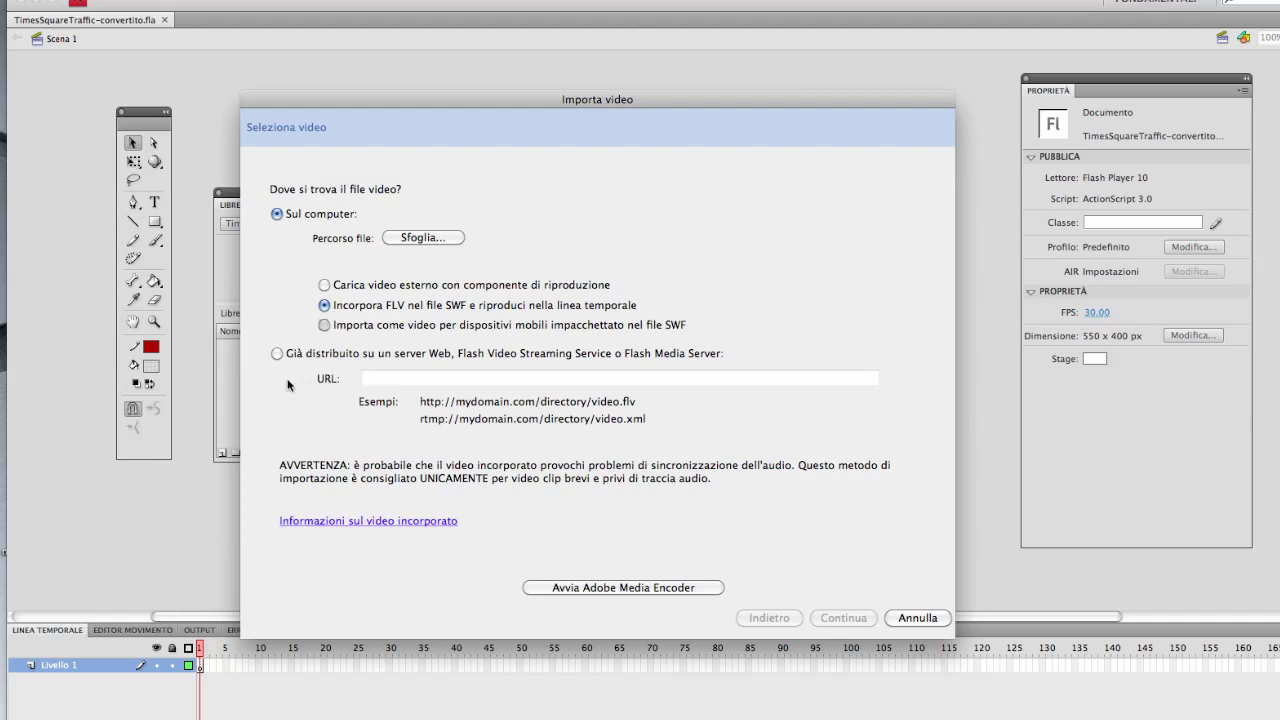
Try the source option for video already deployed on a web or media server, and return to the on-computer source.
left_click(276, 354)
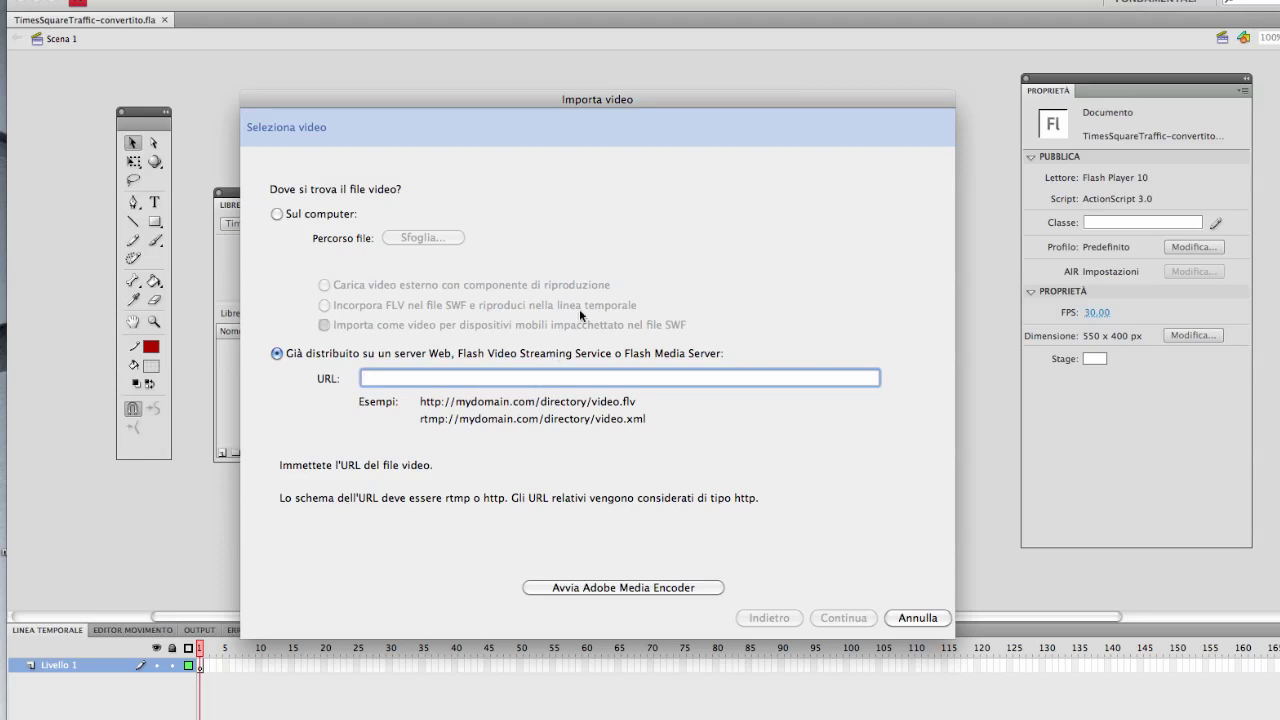
left_click_drag(634, 103, 622, 78)
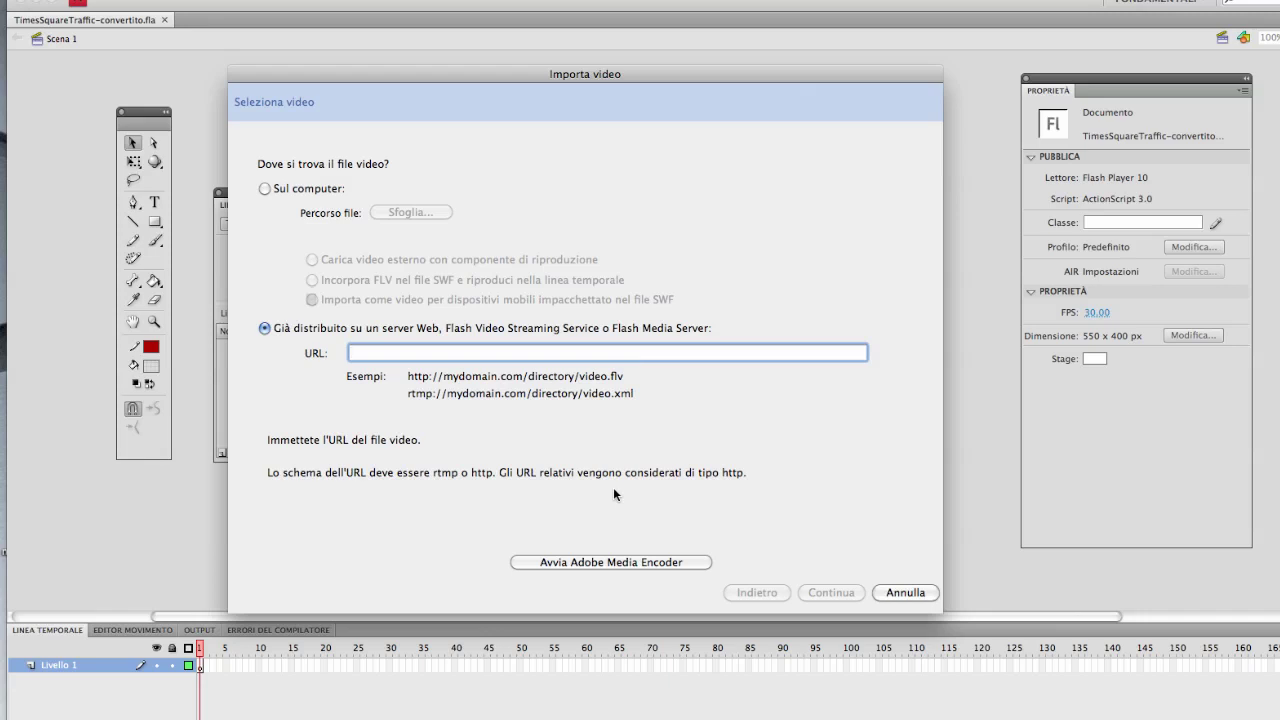
left_click(267, 189)
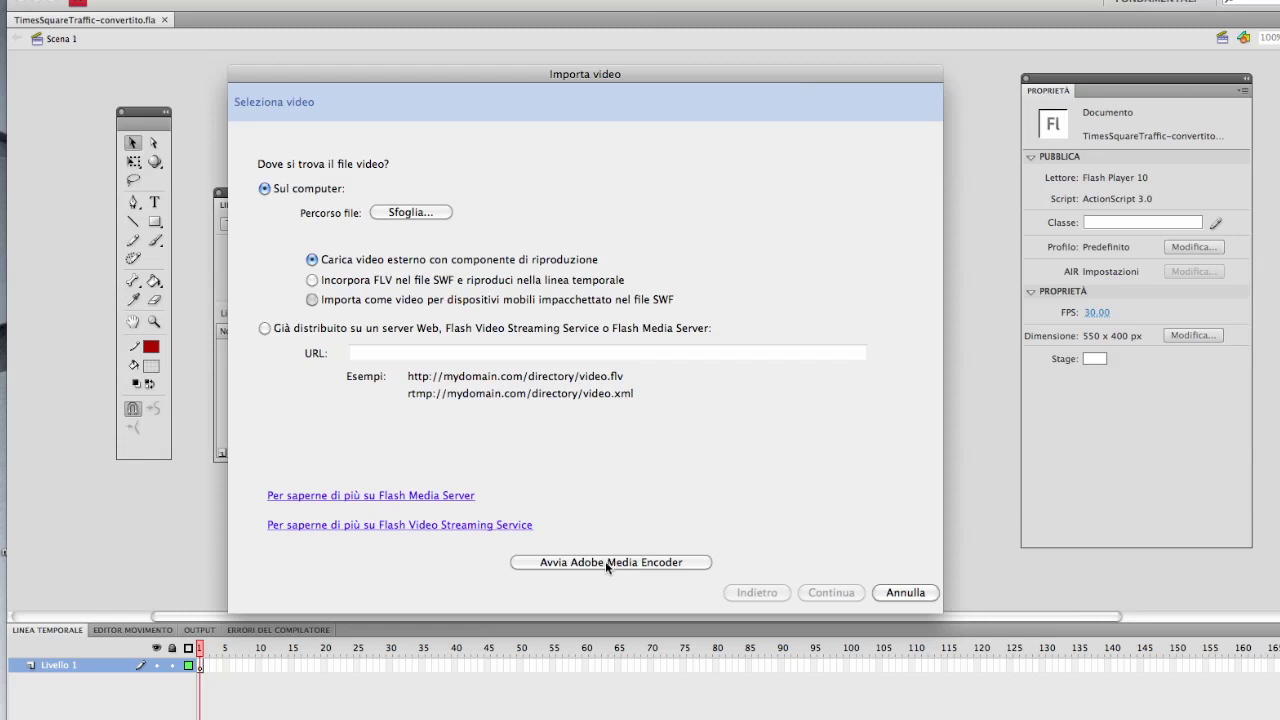
Choose TimesSquareTraffic.mov from the VIDEO folder as the file to import and dismiss the alert.
left_click(406, 213)
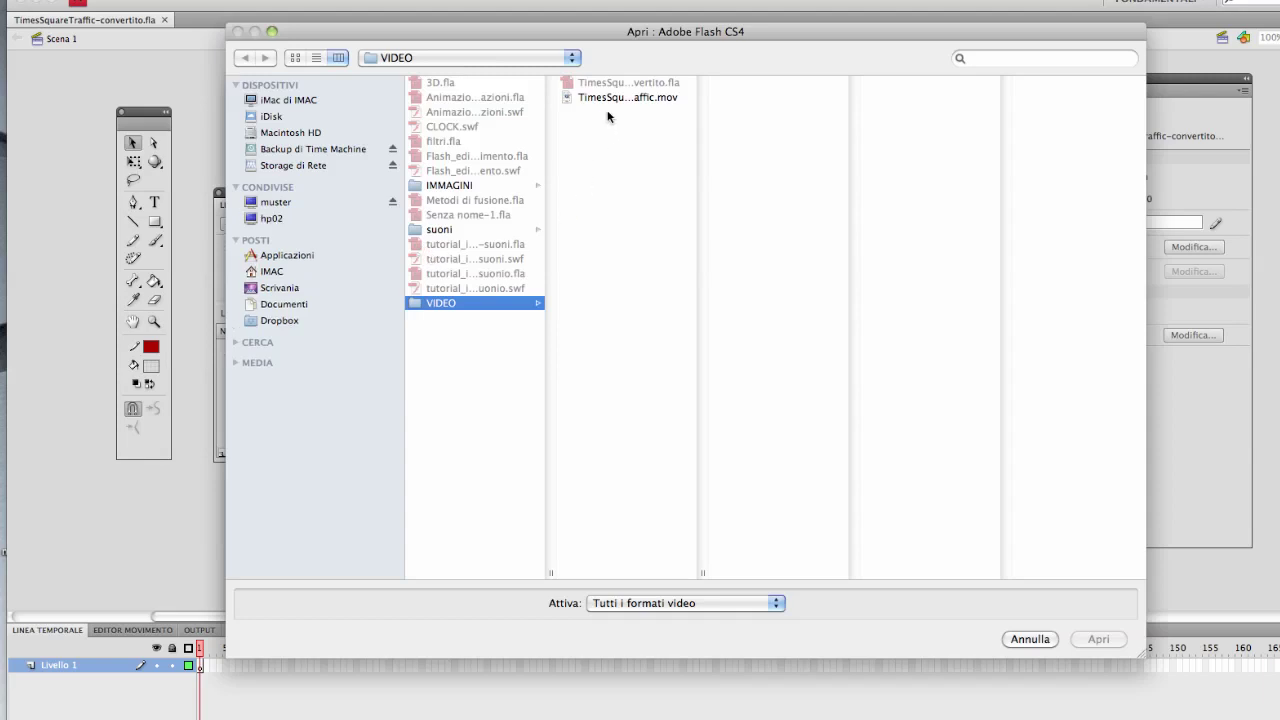
left_click(610, 97)
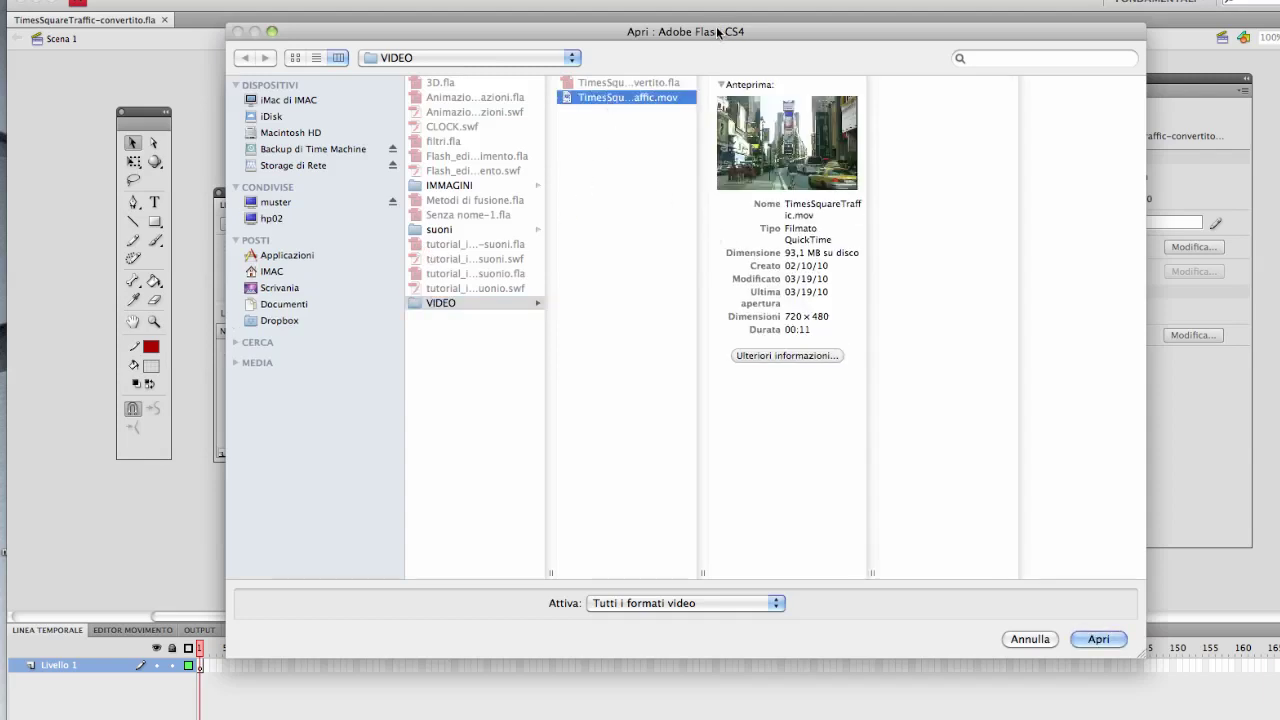
left_click_drag(712, 37, 620, 53)
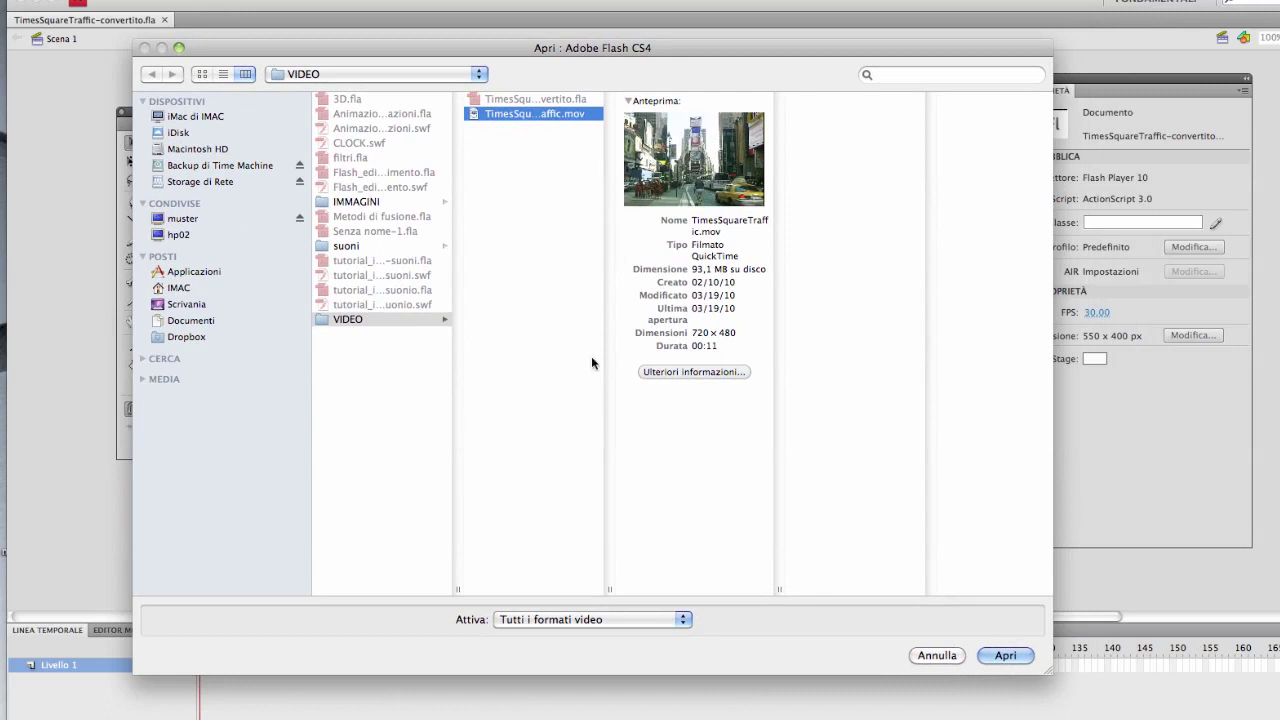
left_click_drag(609, 589, 613, 589)
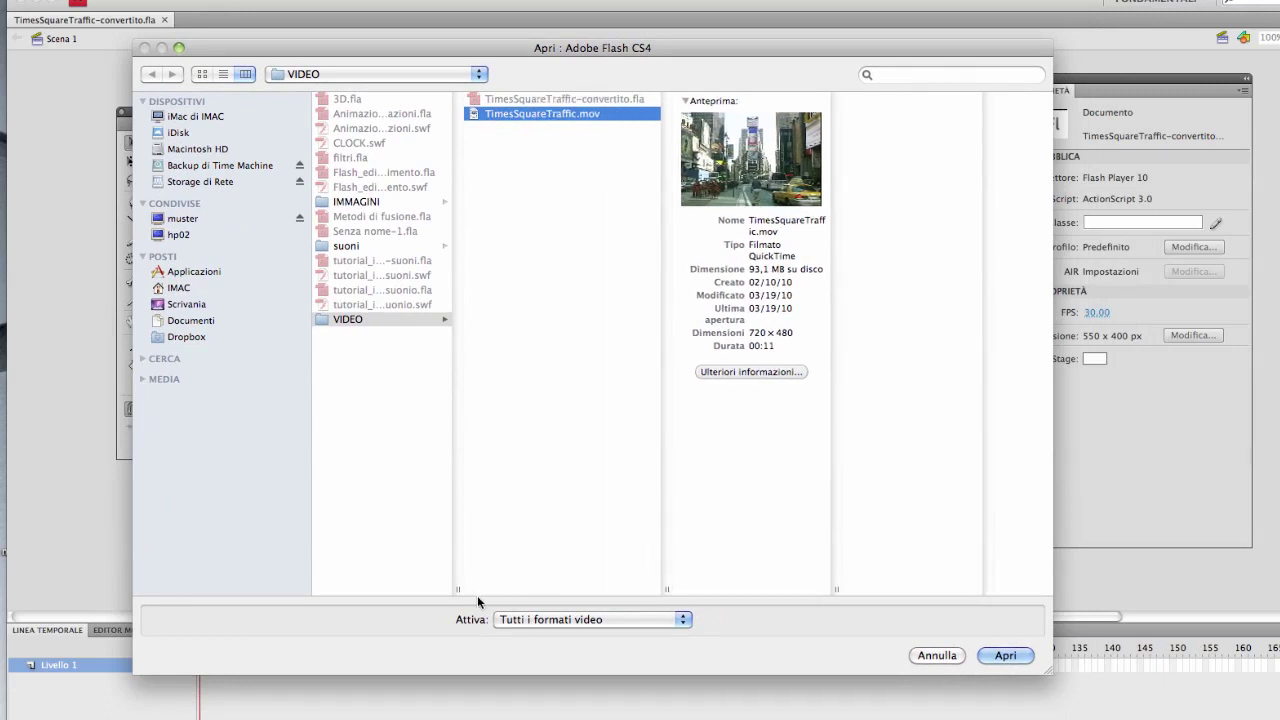
left_click_drag(457, 590, 439, 590)
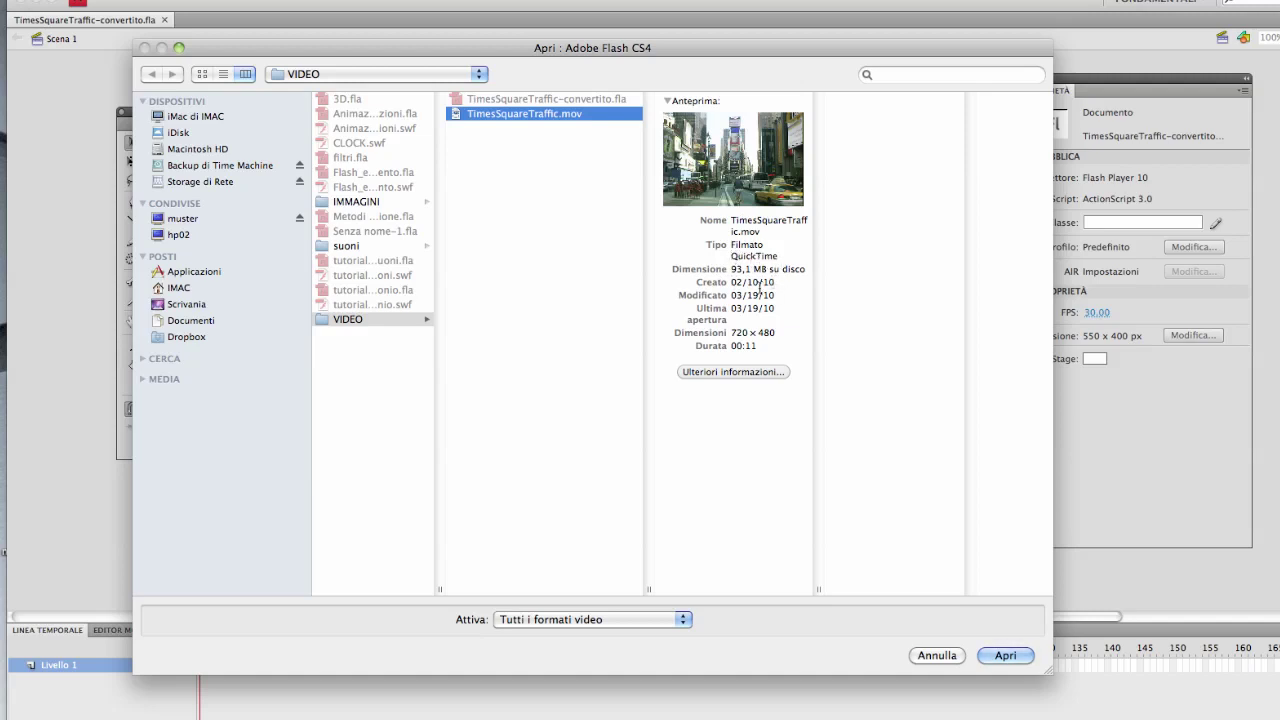
left_click(1005, 650)
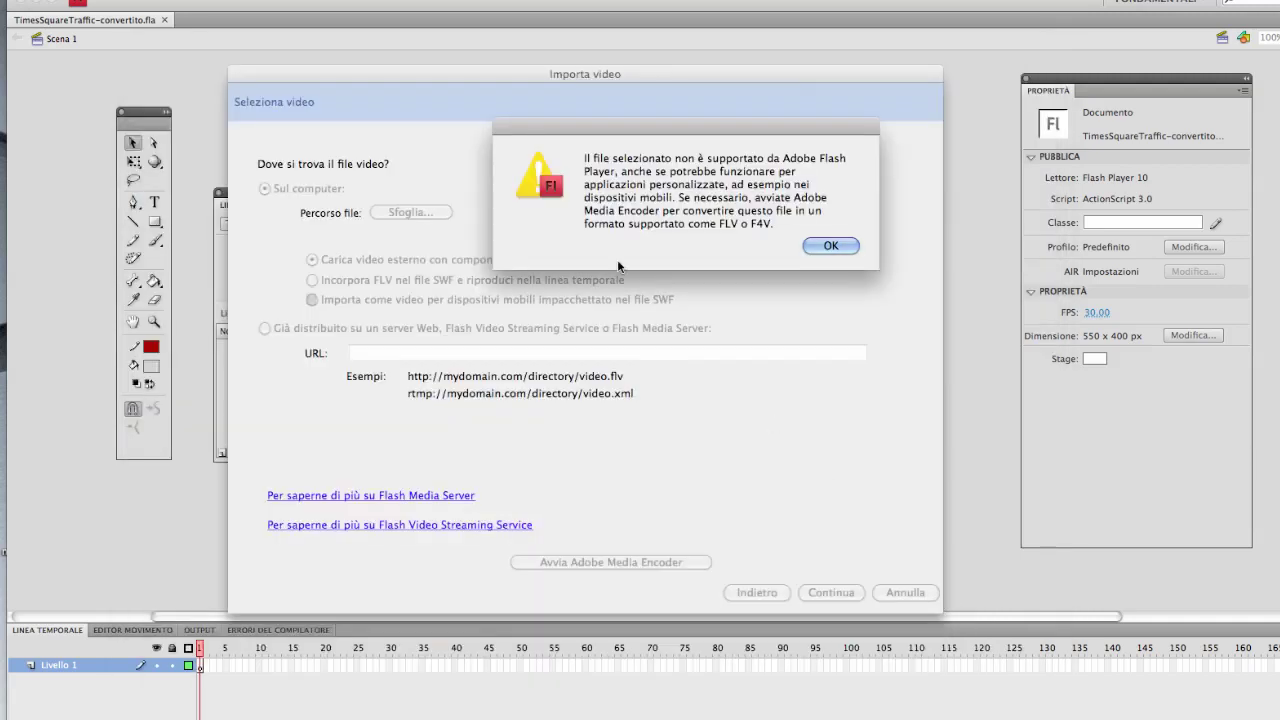
left_click_drag(641, 132, 616, 201)
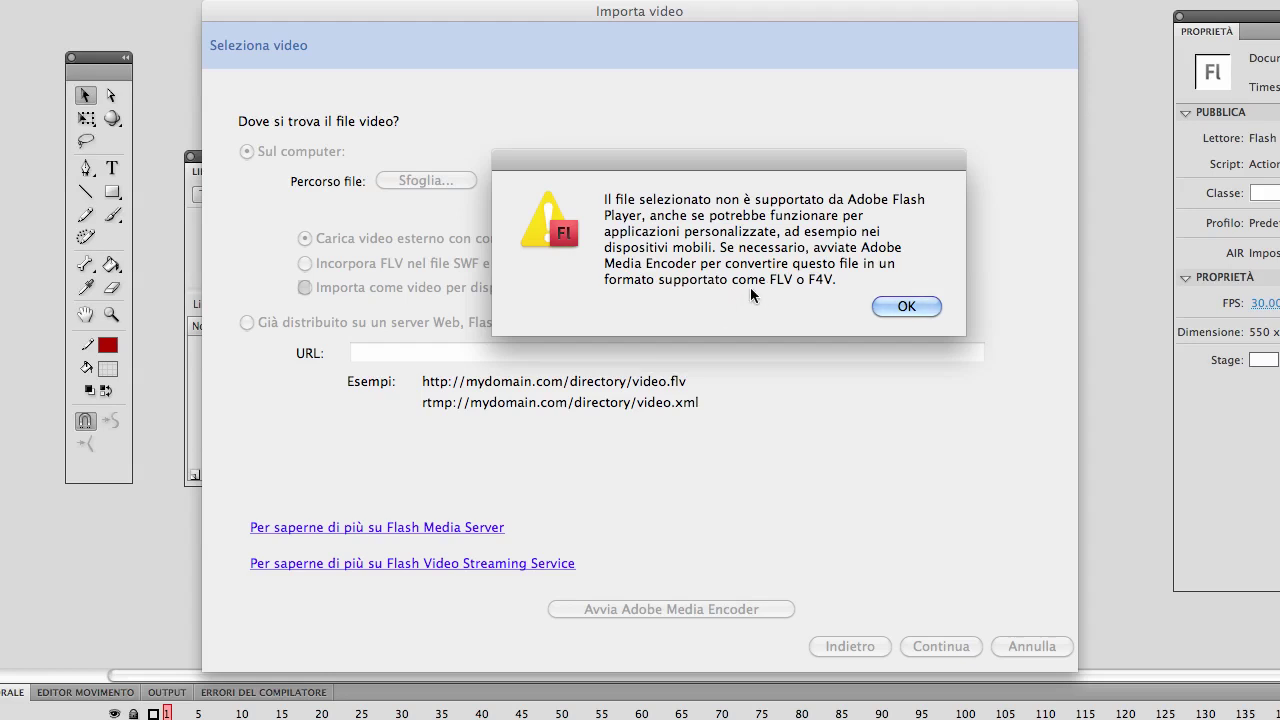
left_click_drag(792, 162, 762, 232)
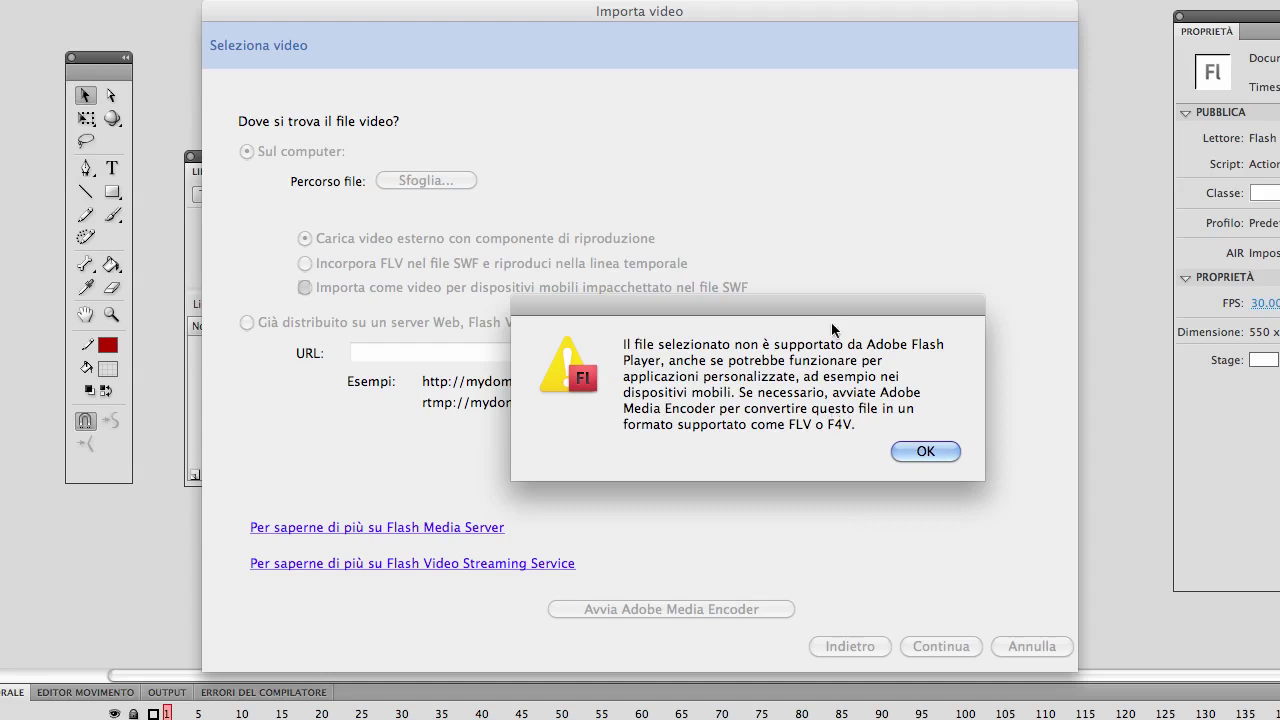
left_click(905, 449)
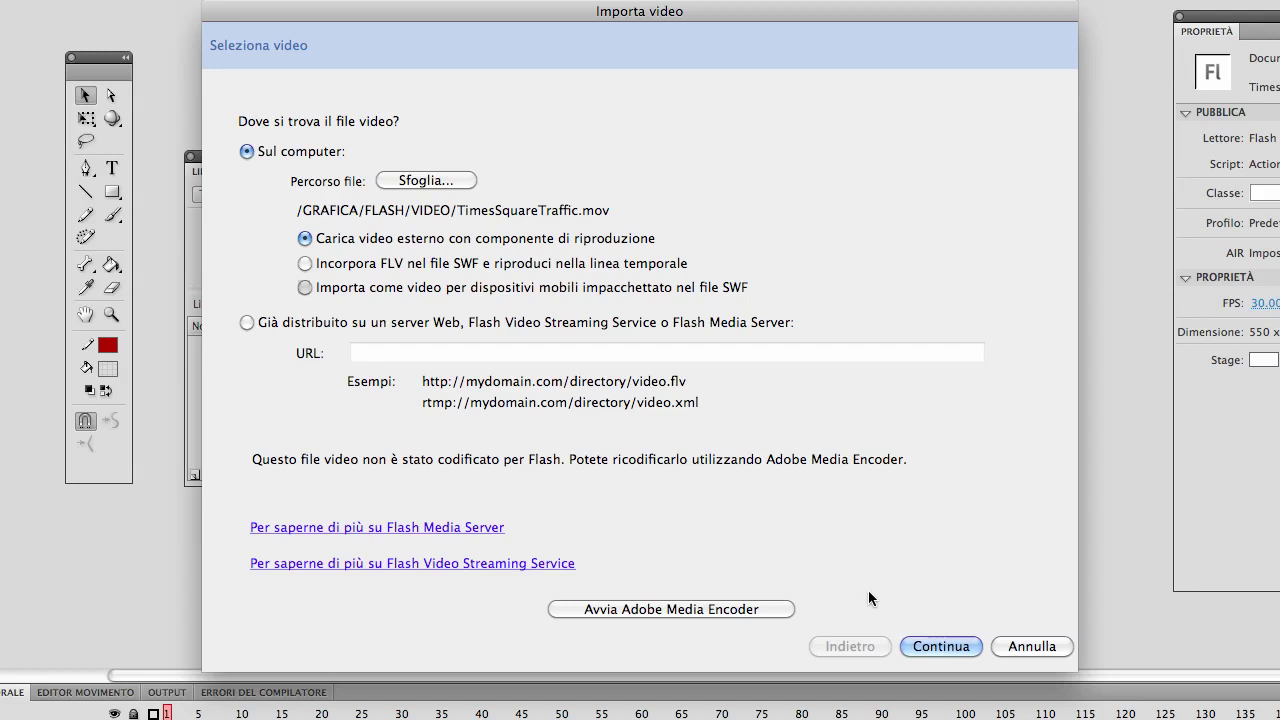
Launch Adobe Media Encoder from the import wizard to convert the chosen video.
left_click(670, 610)
left_click(702, 419)
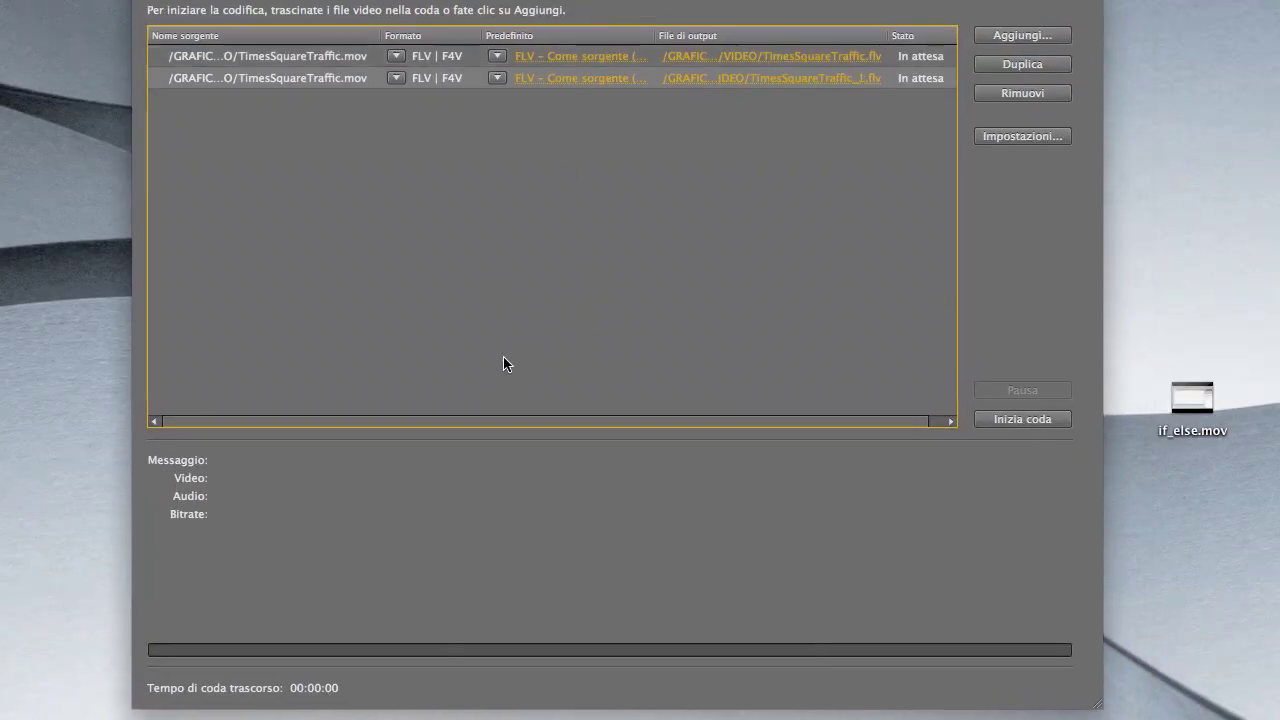
Remove the first TimesSquareTraffic.mov job, with output TimesSquareTraffic.flv, from the encoding queue.
left_click(761, 55)
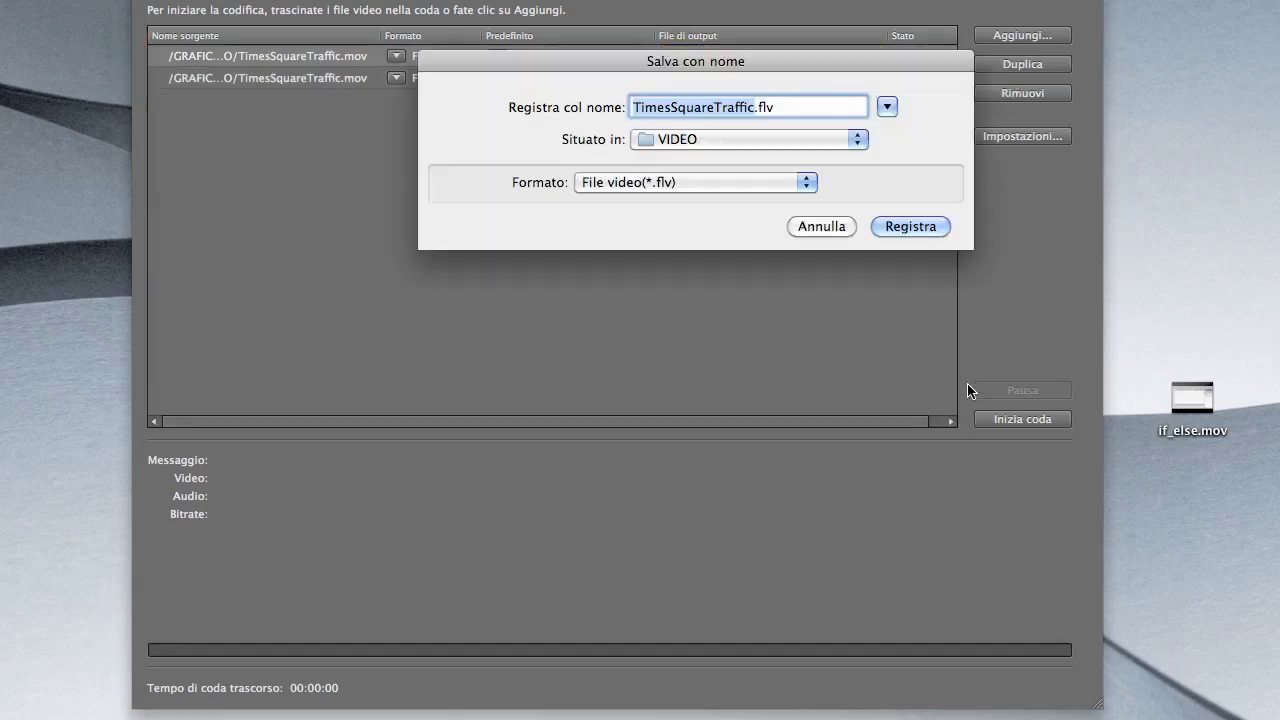
left_click(822, 223)
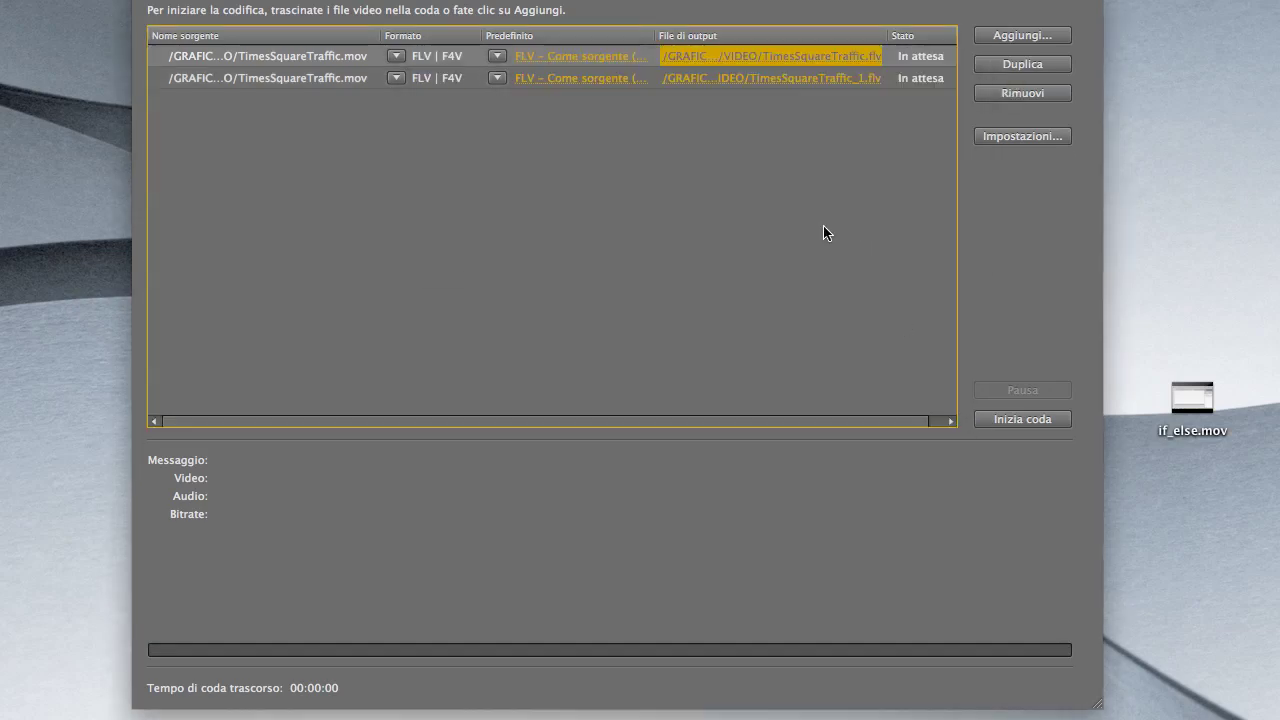
left_click(1020, 93)
left_click(651, 381)
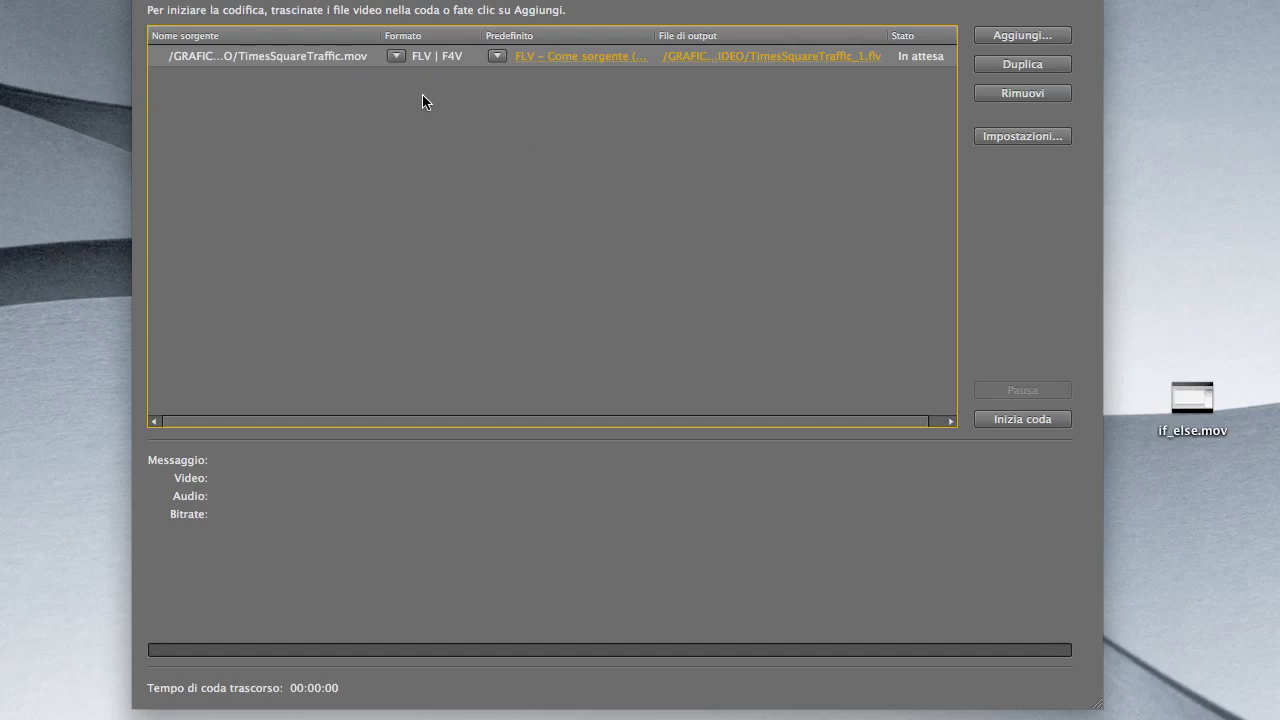
left_click_drag(340, 2, 310, 0)
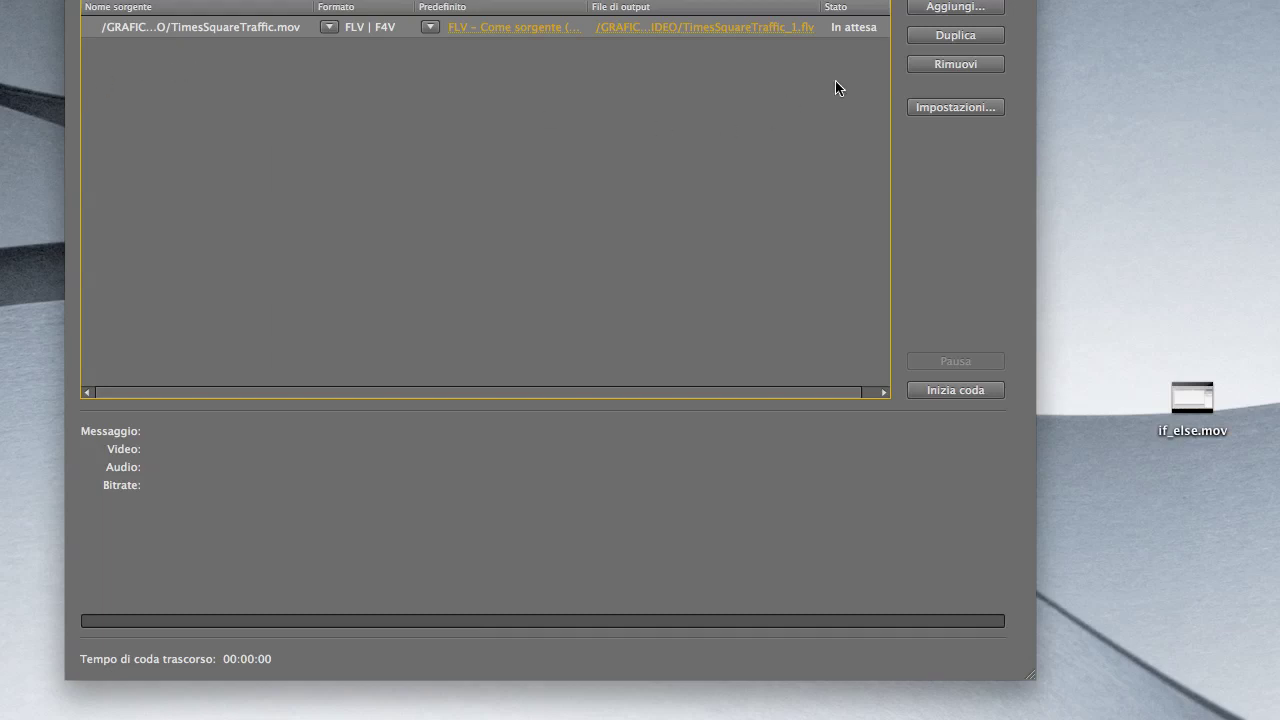
Add VideoTips_1110_contrasto_lab.mp4 to the encoding queue, and remove that job again.
left_click(944, 7)
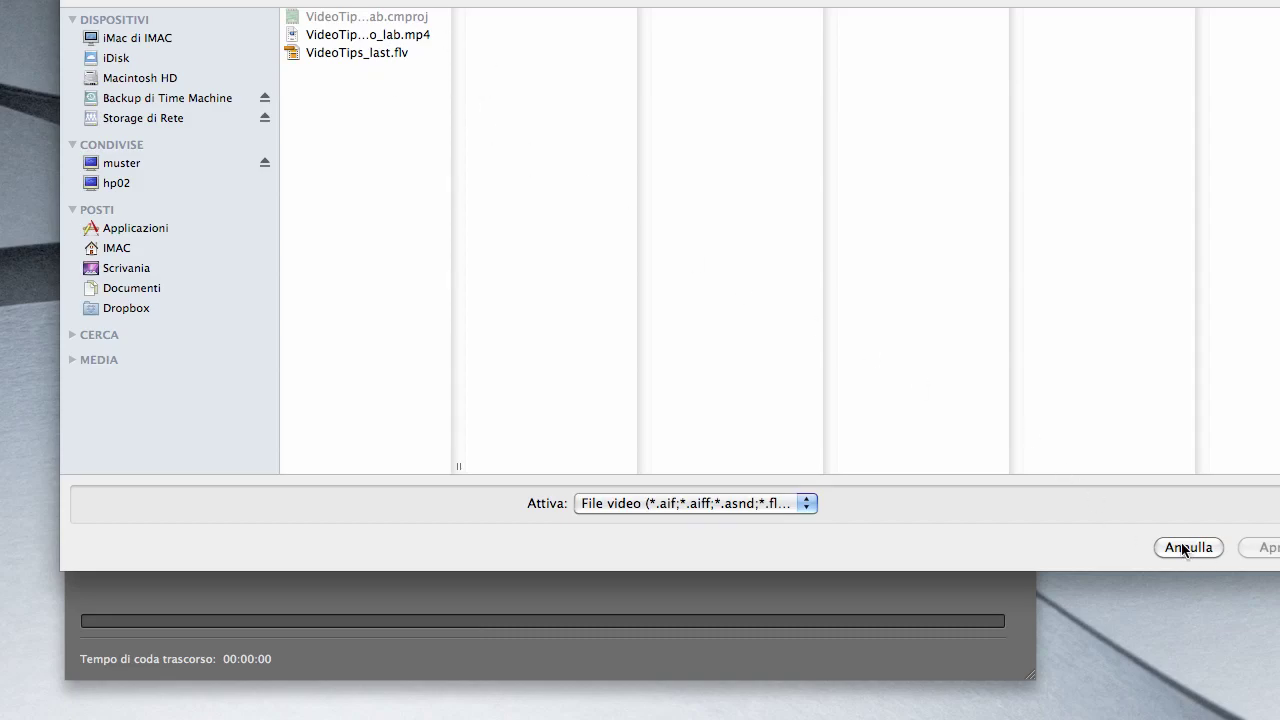
left_click(393, 35)
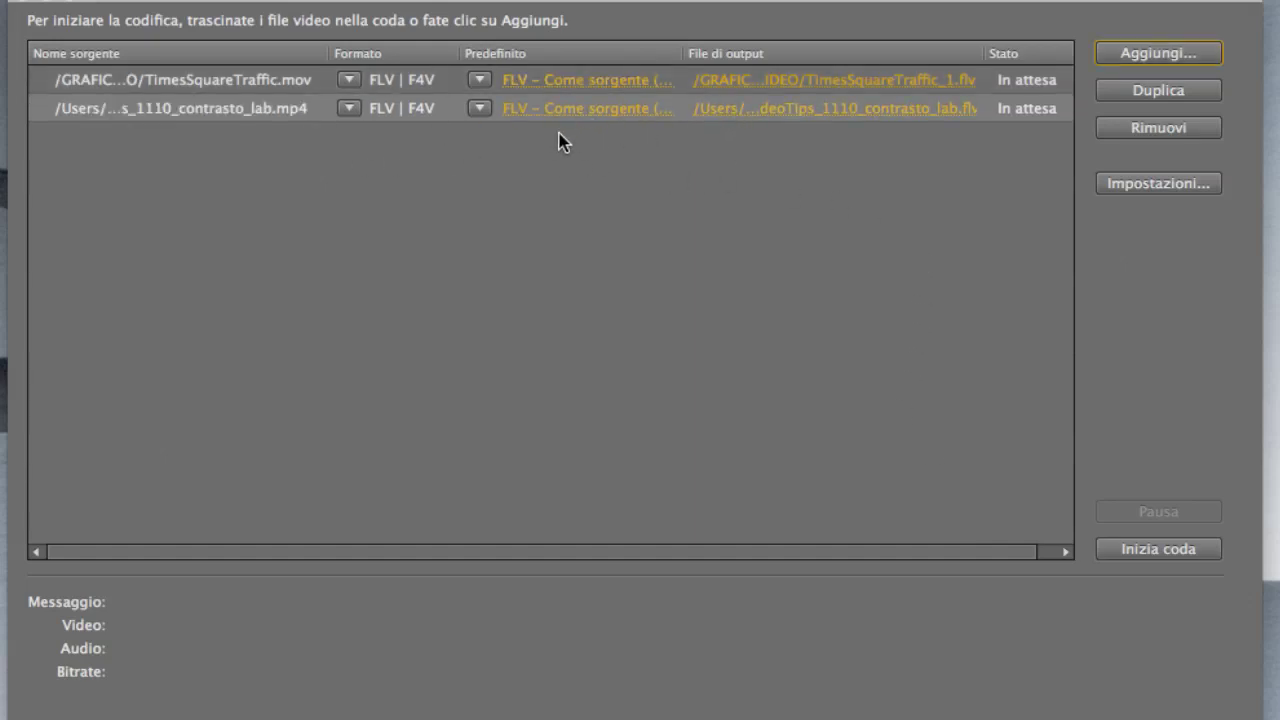
left_click(278, 134)
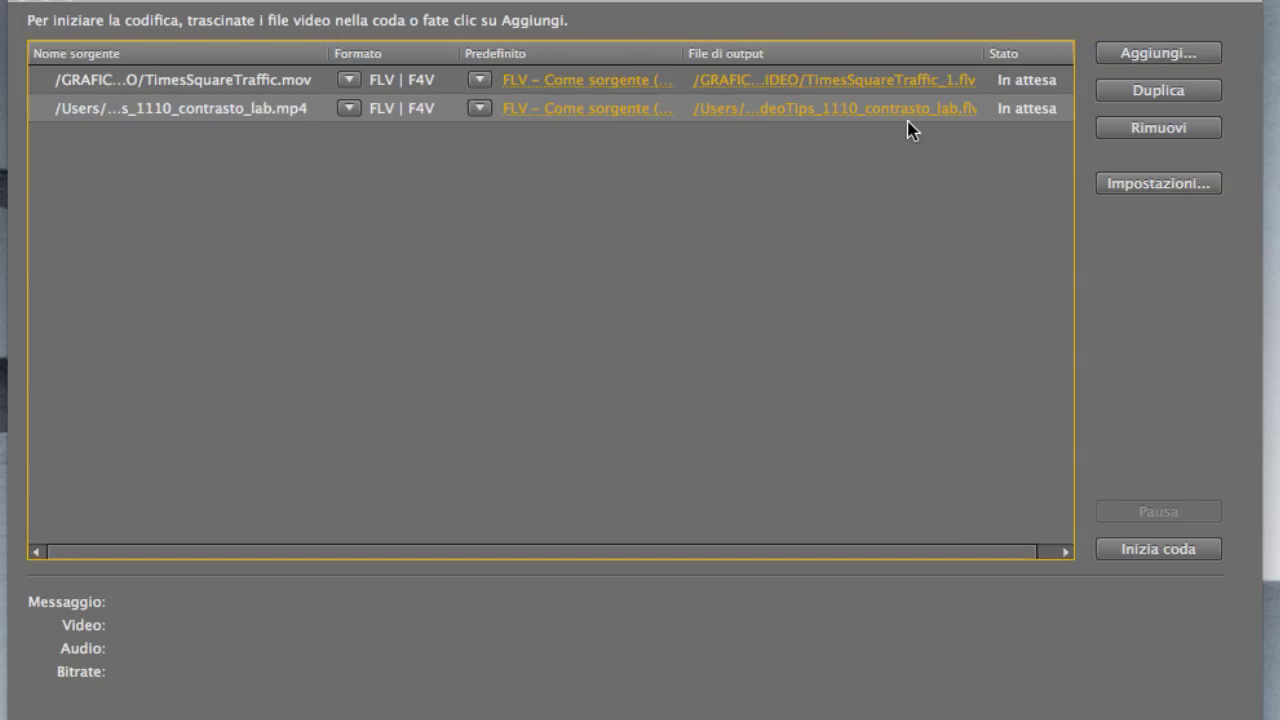
left_click(1153, 130)
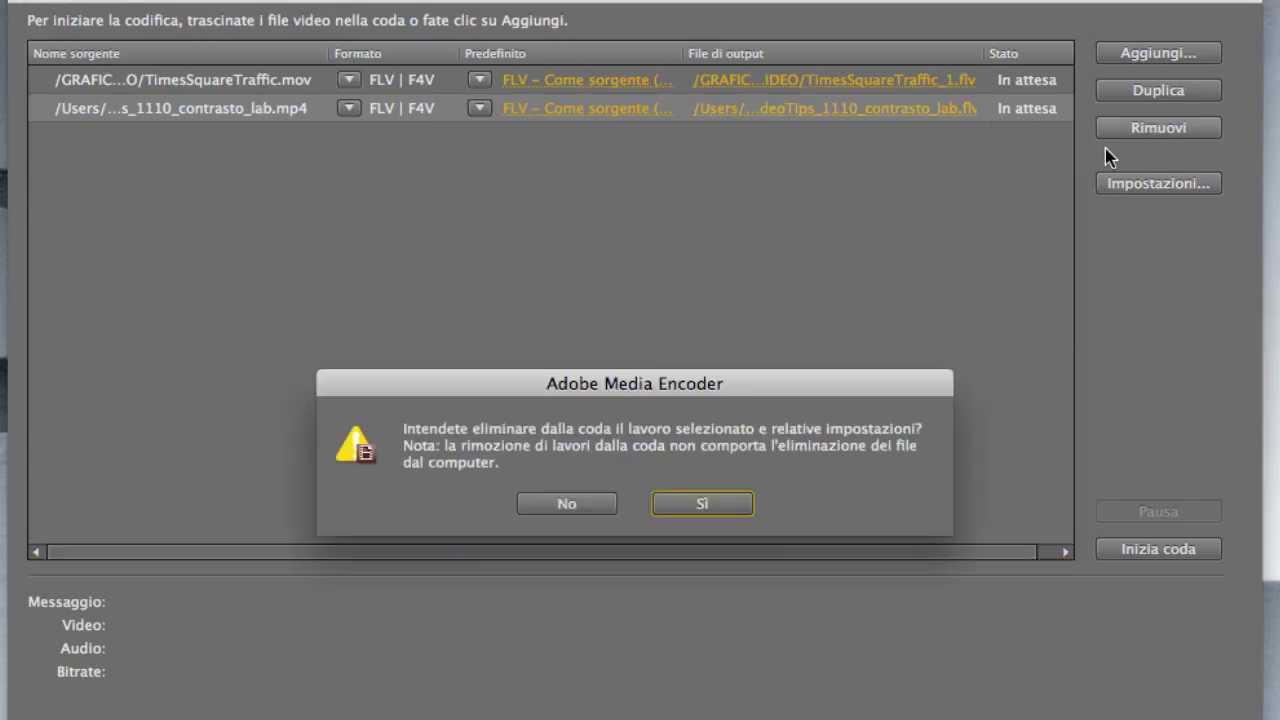
left_click(708, 512)
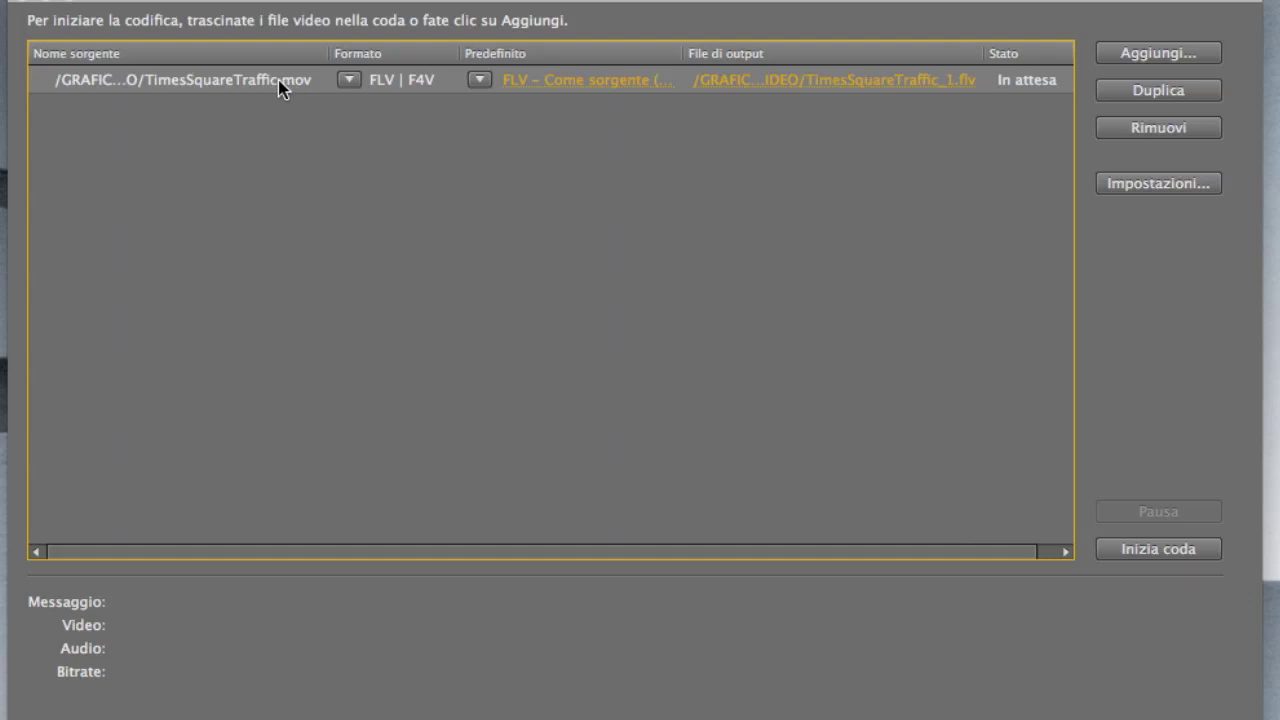
Review the format and preset choices for the queued TimesSquareTraffic.mov job and open its export settings.
left_click(348, 80)
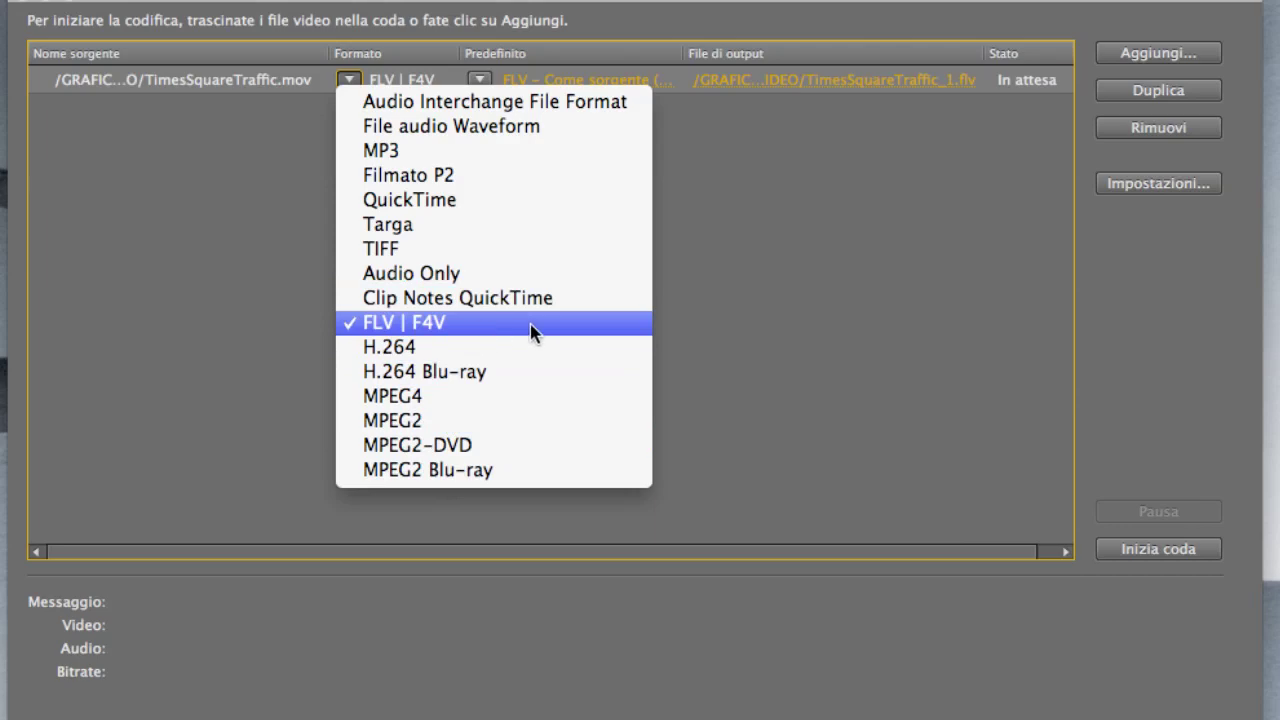
left_click(715, 258)
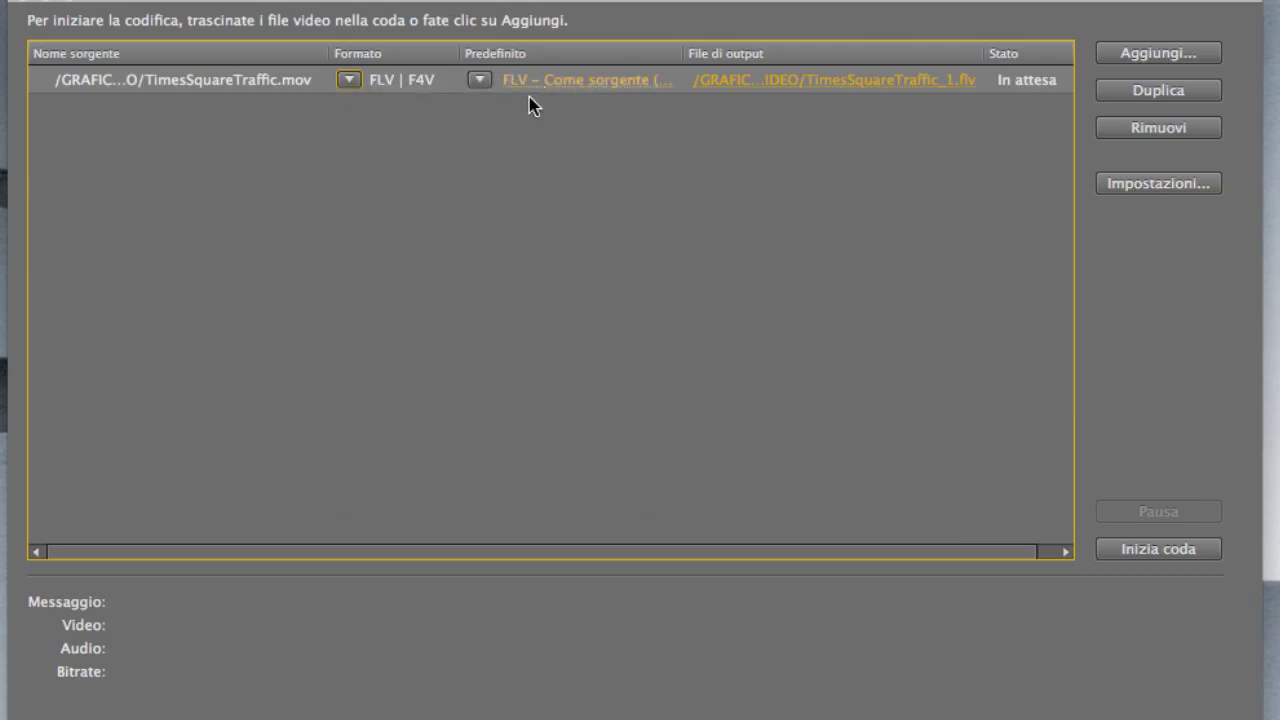
left_click(481, 80)
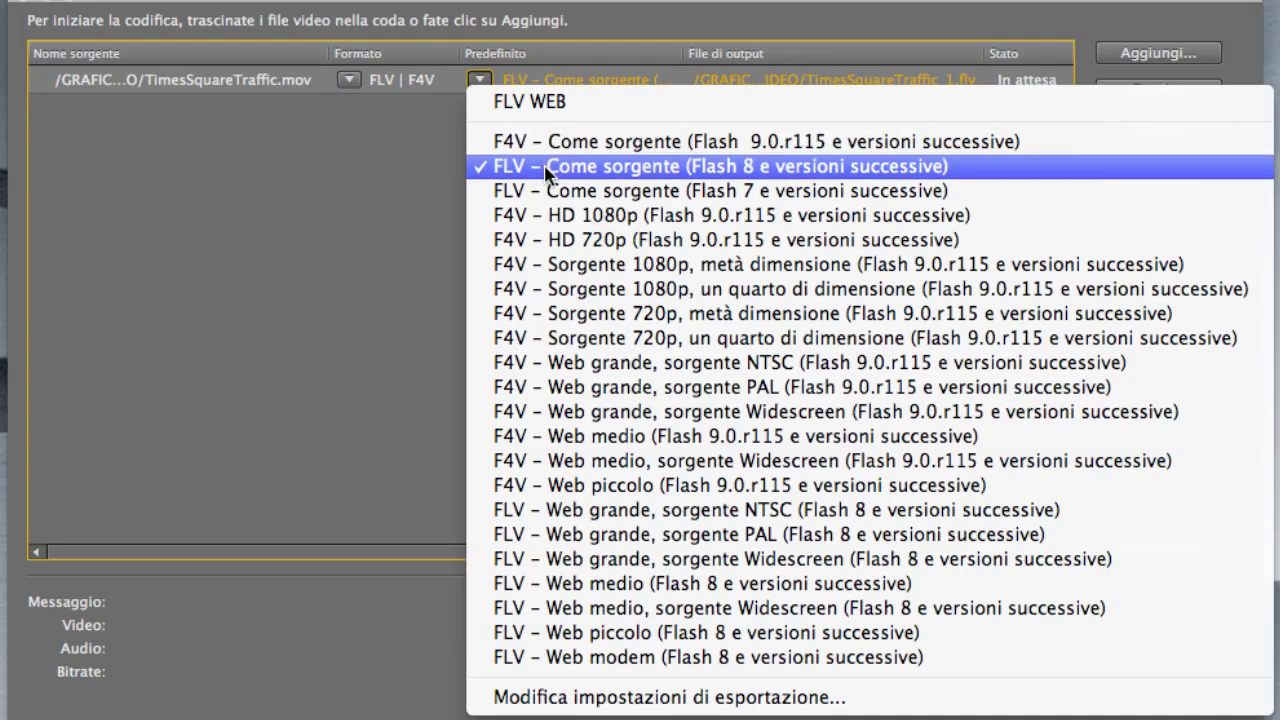
left_click(417, 237)
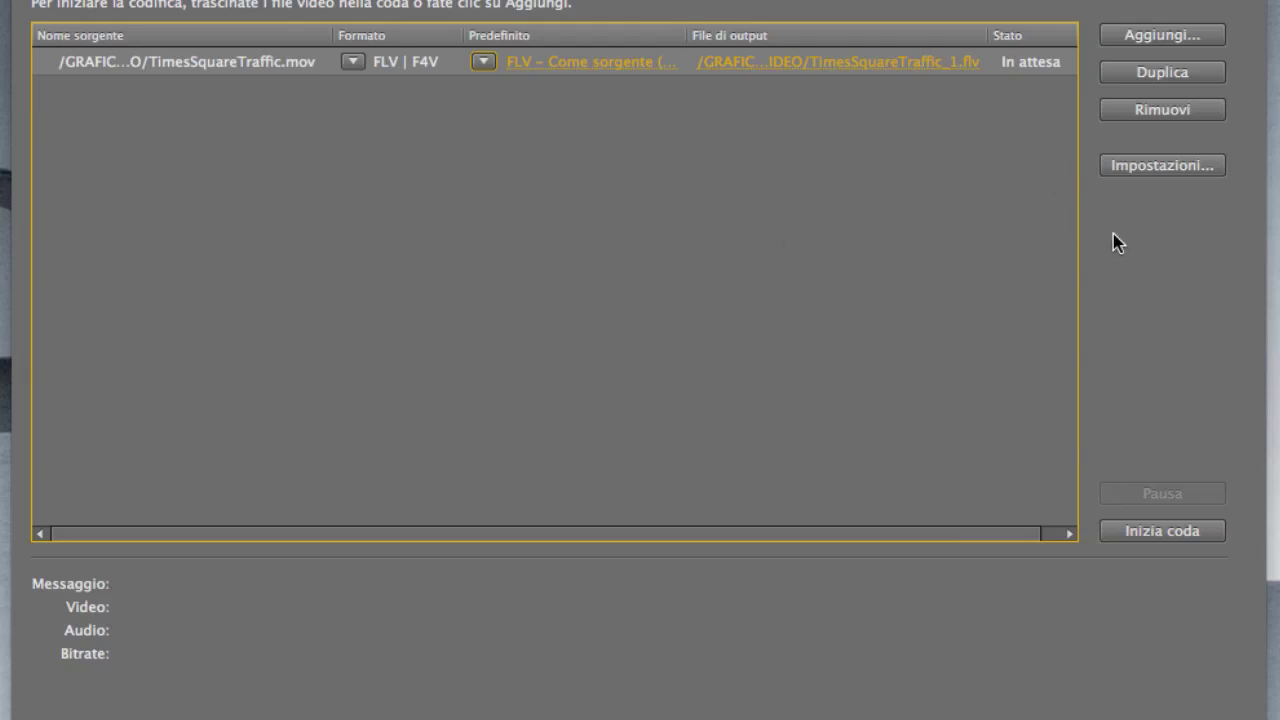
left_click(1141, 170)
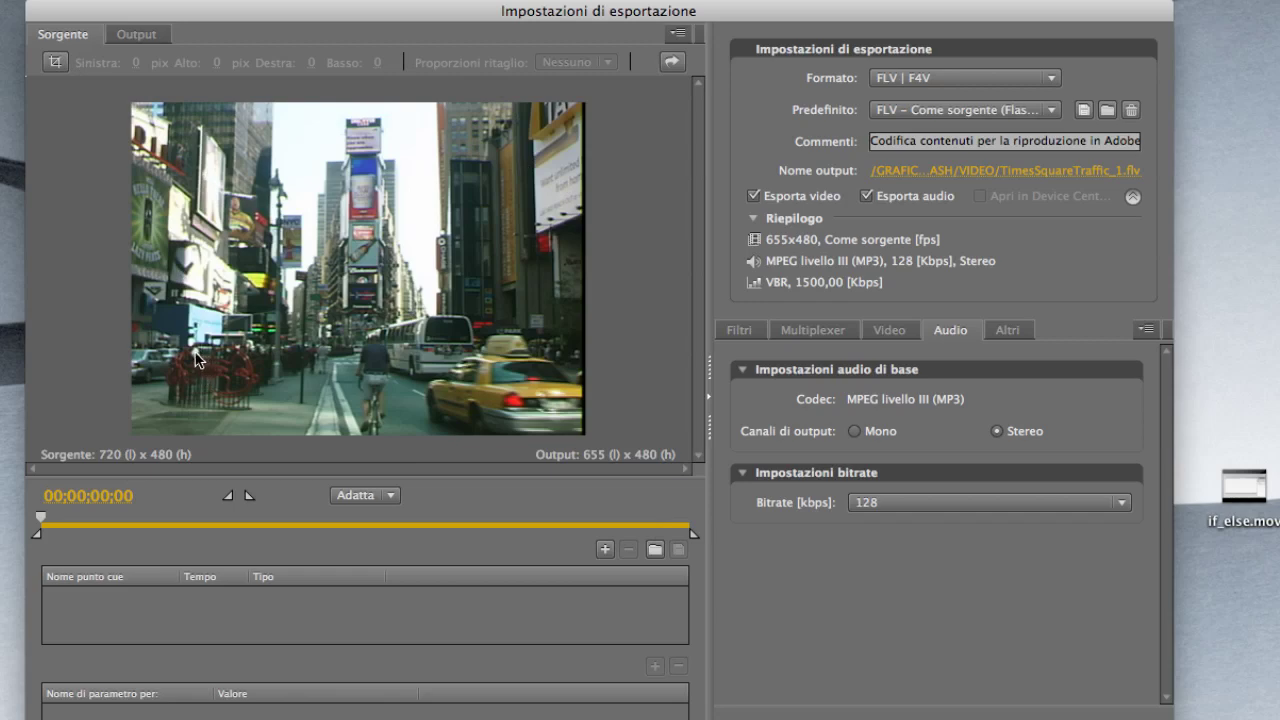
Try cropping the source frame by 62 pixels at the bottom and 31 pixels at the top, and restore the full frame.
left_click(55, 62)
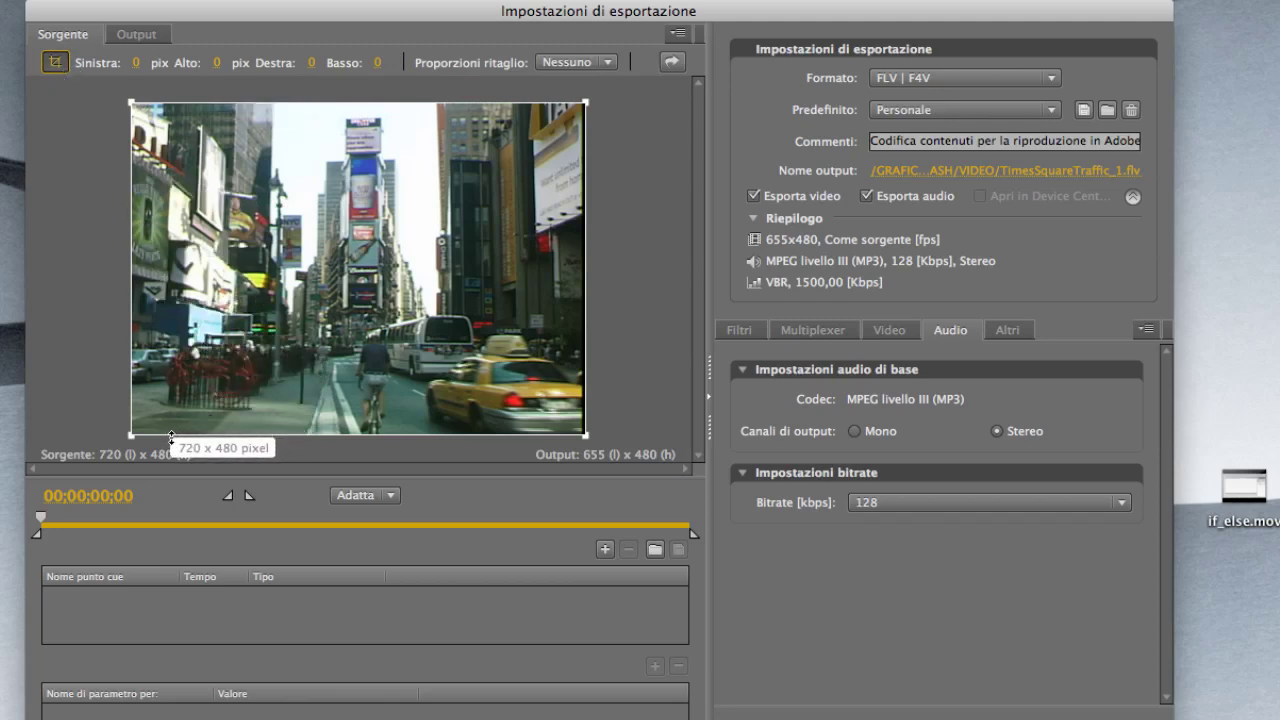
left_click_drag(173, 434, 176, 393)
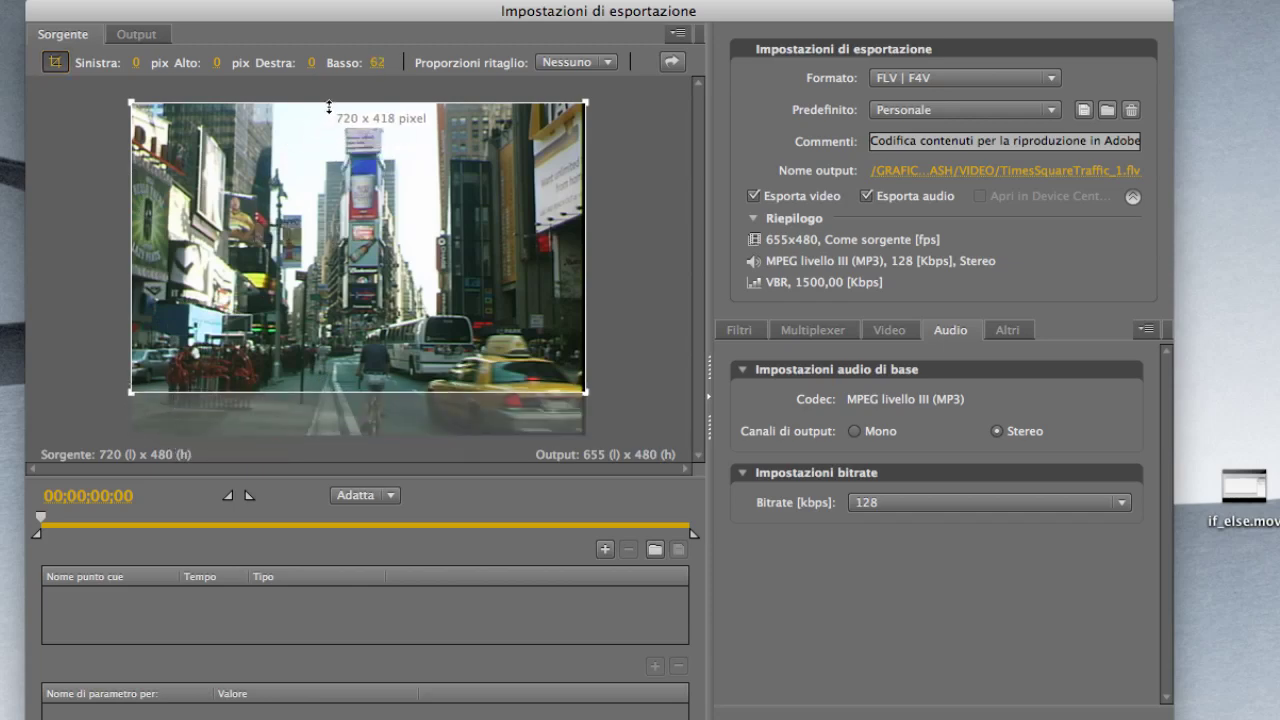
left_click_drag(328, 103, 328, 123)
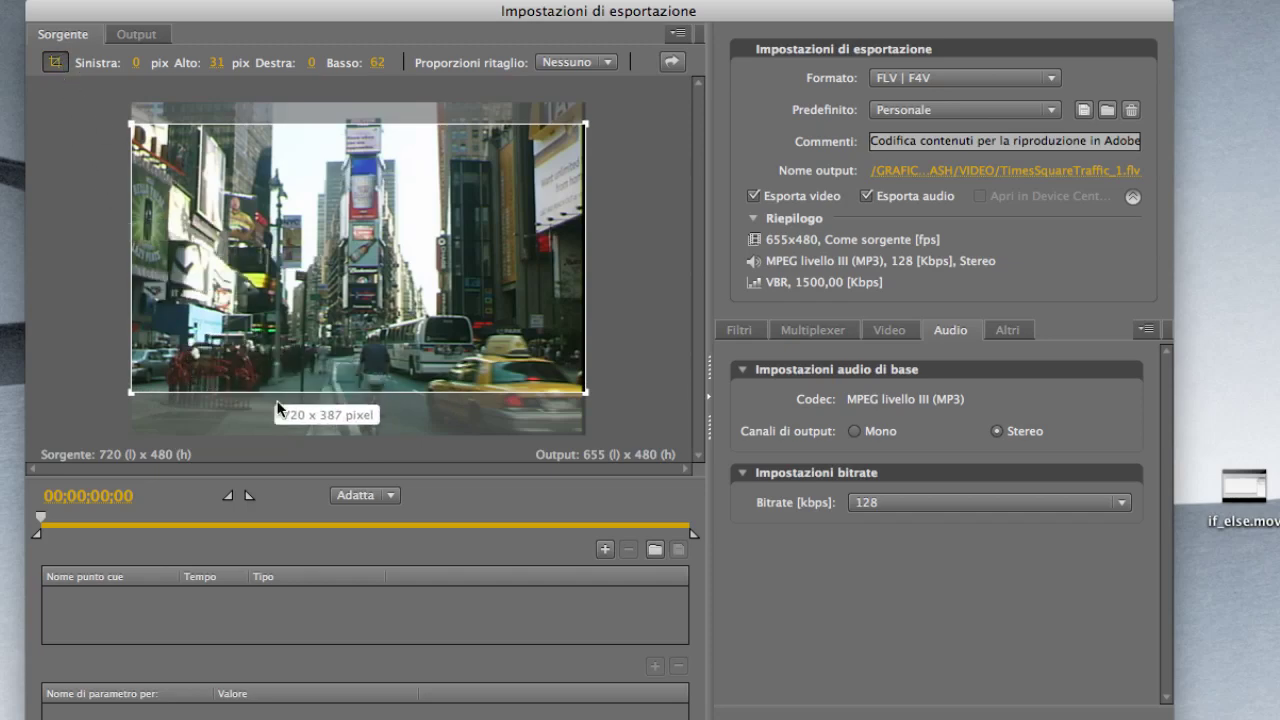
left_click_drag(281, 392, 281, 437)
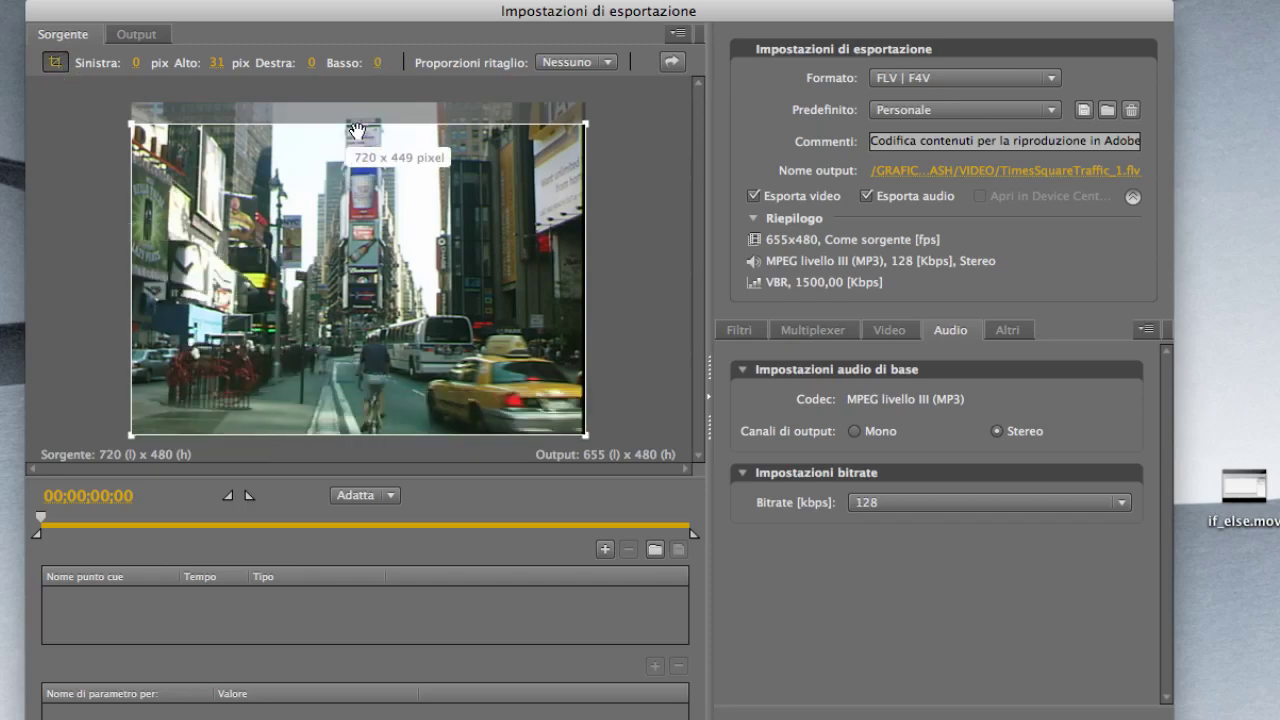
left_click_drag(358, 123, 359, 91)
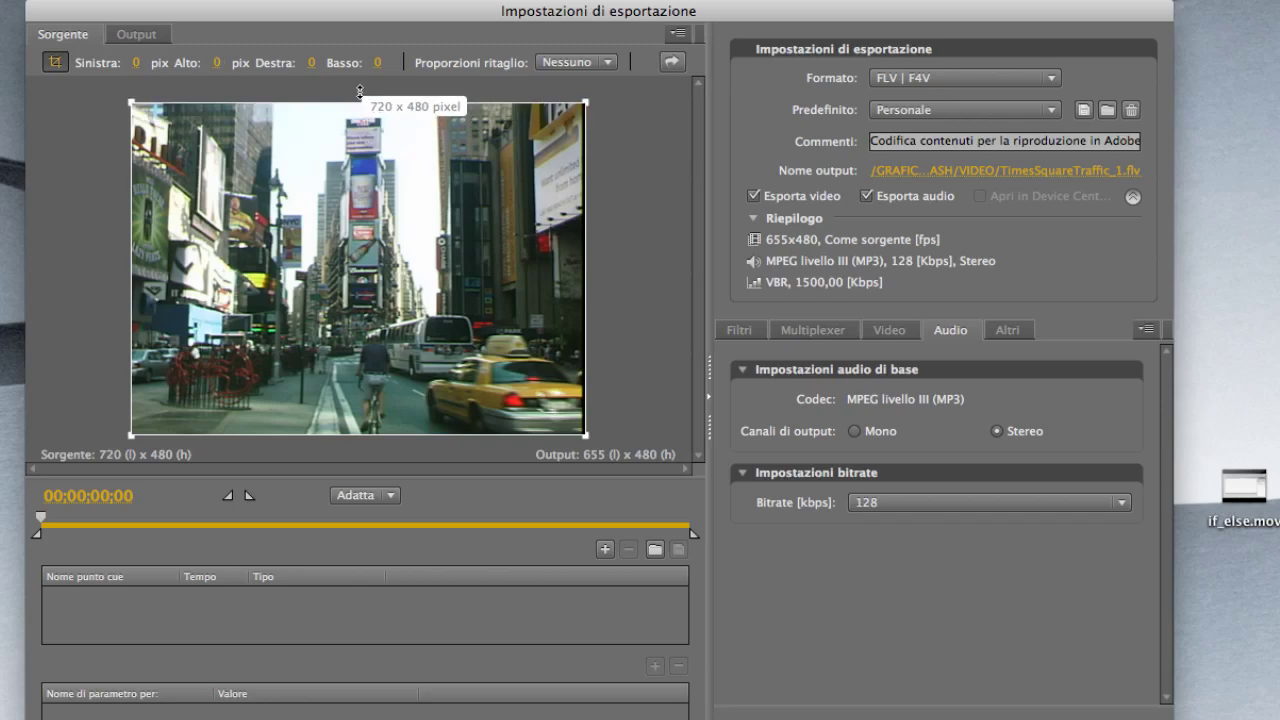
left_click(56, 63)
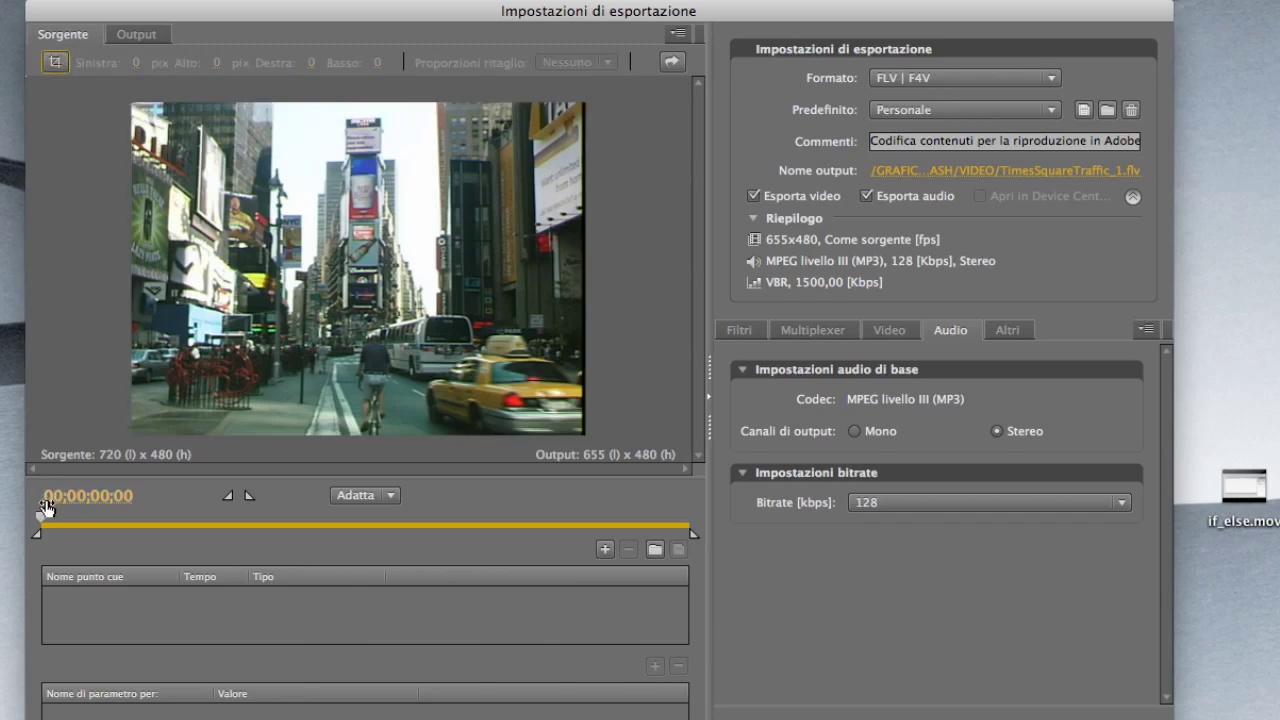
Try trimming the clip with an in point at about 00;00;00;25 and an earlier out point, and restore its full length.
mouse_move(40, 518)
left_mouse_down()
mouse_move(677, 506)
mouse_move(265, 488)
mouse_move(44, 505)
mouse_move(85, 500)
mouse_move(46, 537)
mouse_move(83, 541)
left_mouse_up()
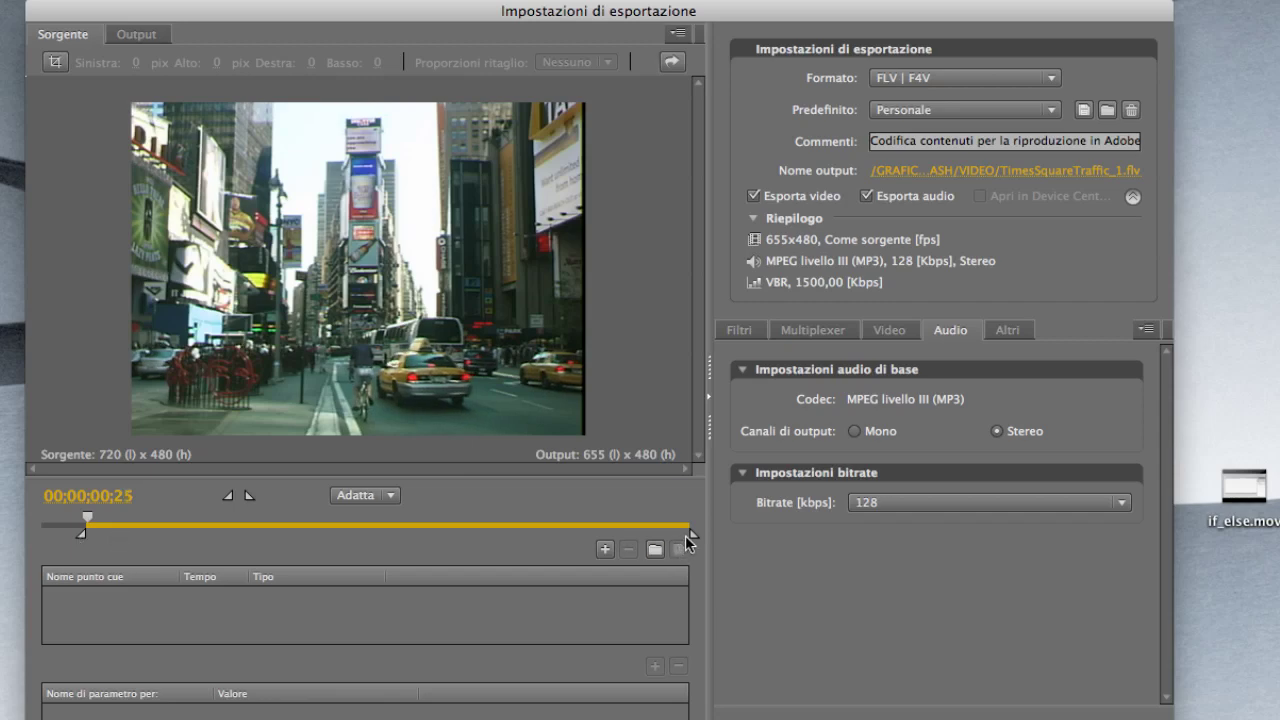
left_click_drag(692, 533, 505, 523)
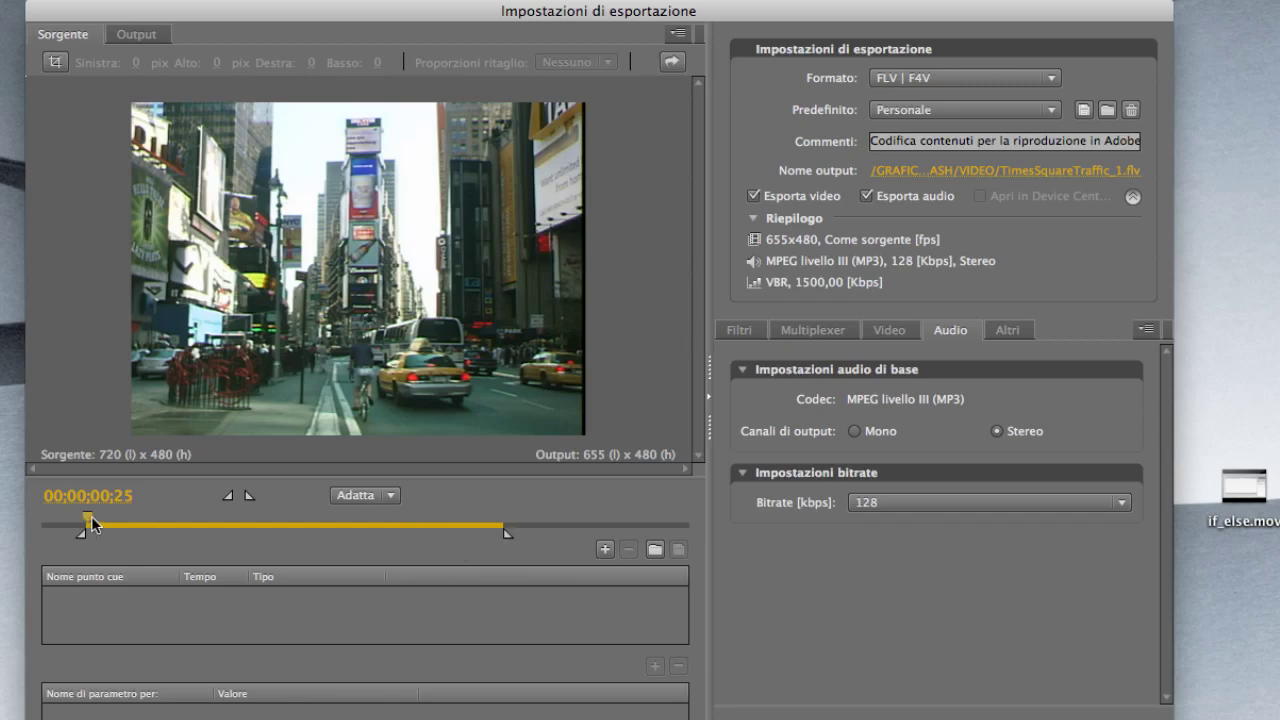
mouse_move(88, 518)
left_mouse_down()
mouse_move(443, 520)
mouse_move(163, 514)
mouse_move(100, 520)
mouse_move(83, 548)
mouse_move(36, 538)
left_mouse_up()
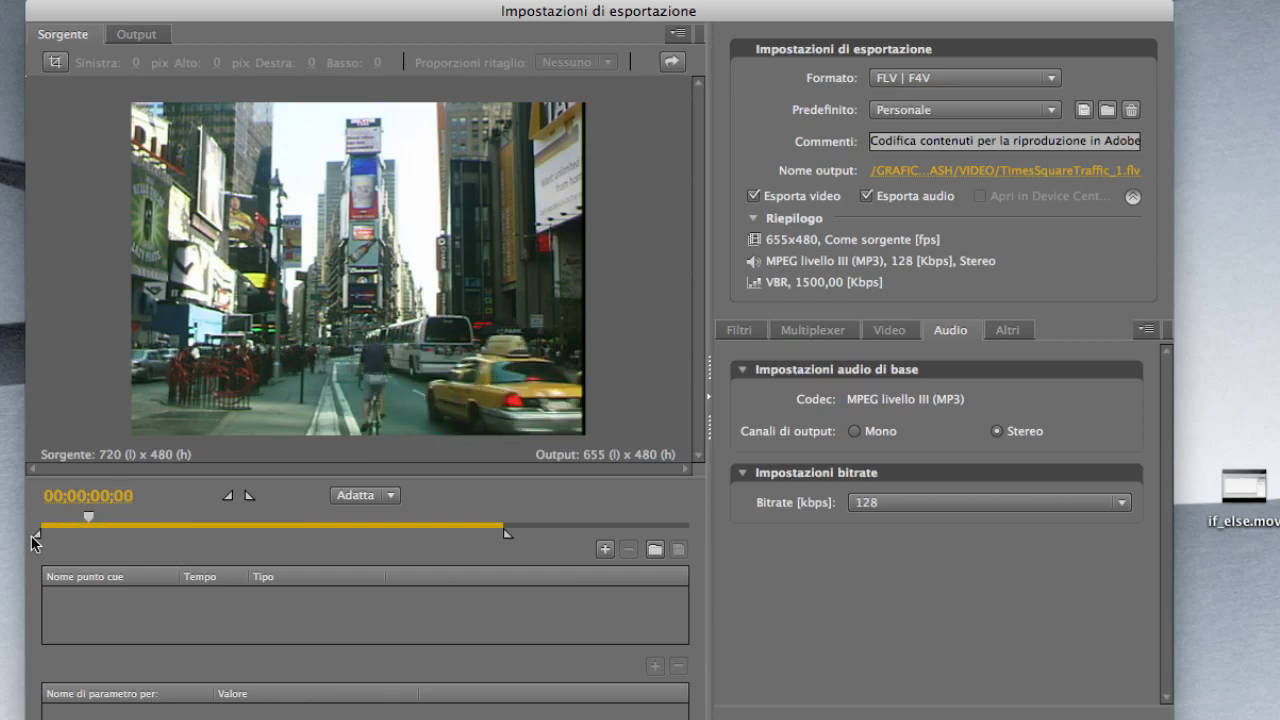
left_click_drag(506, 533, 692, 533)
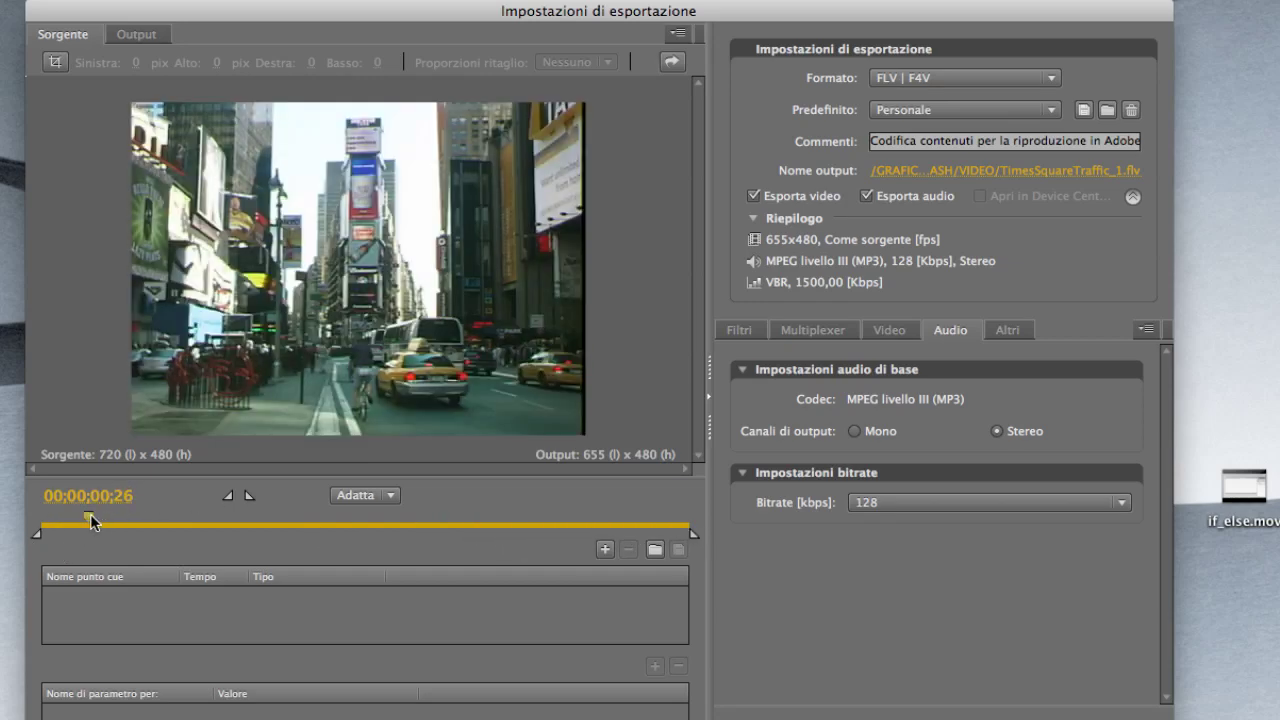
left_click_drag(87, 519, 42, 521)
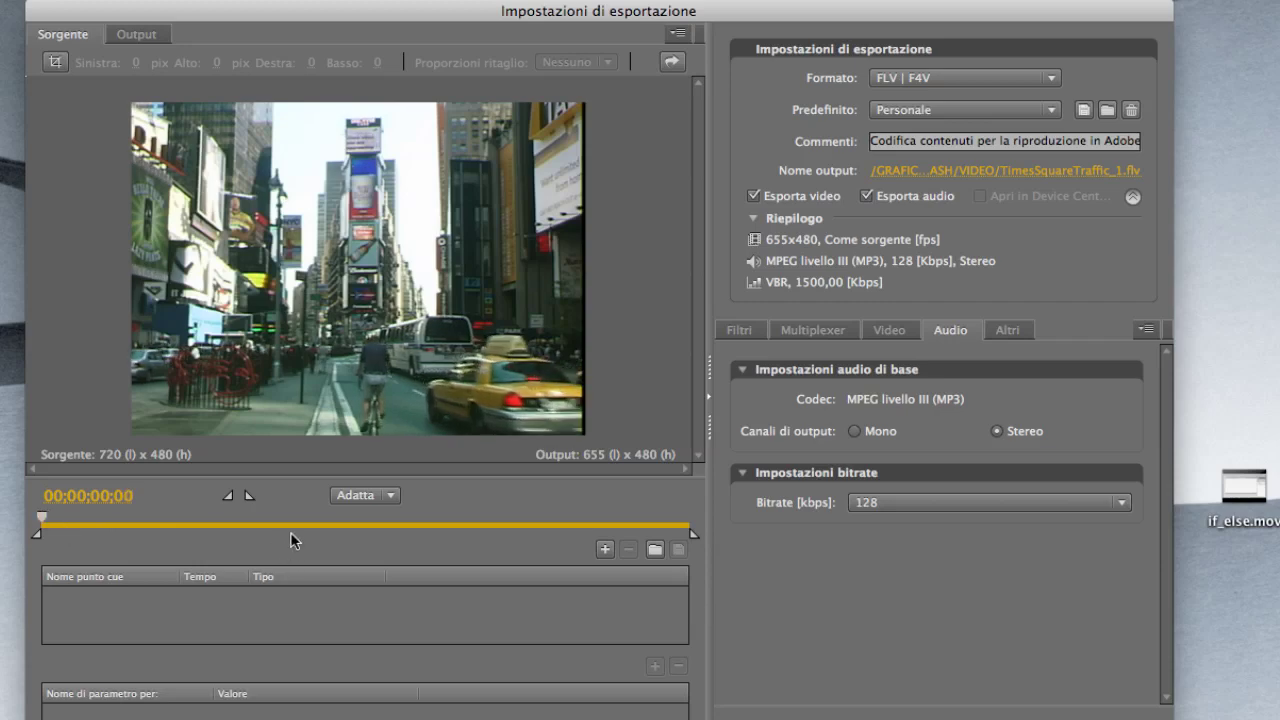
View the source video at 100% zoom, fit it back to the preview area, and show the output preview.
left_click(388, 496)
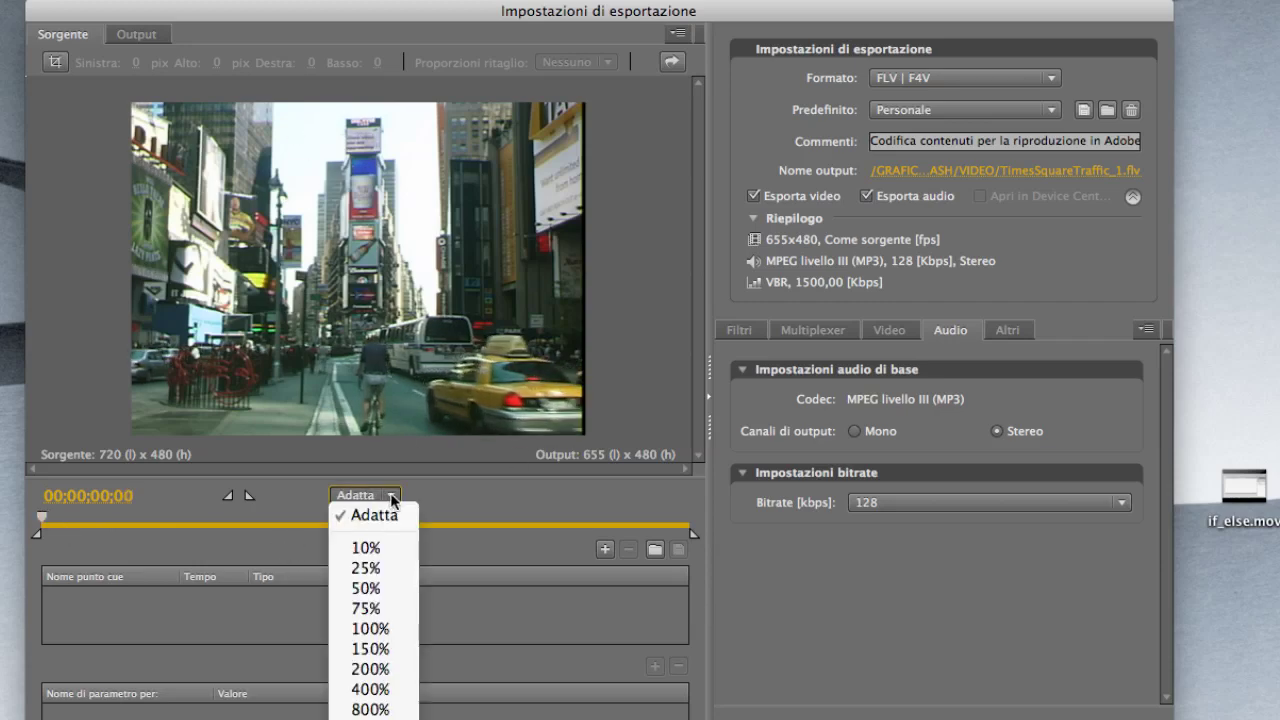
left_click(380, 628)
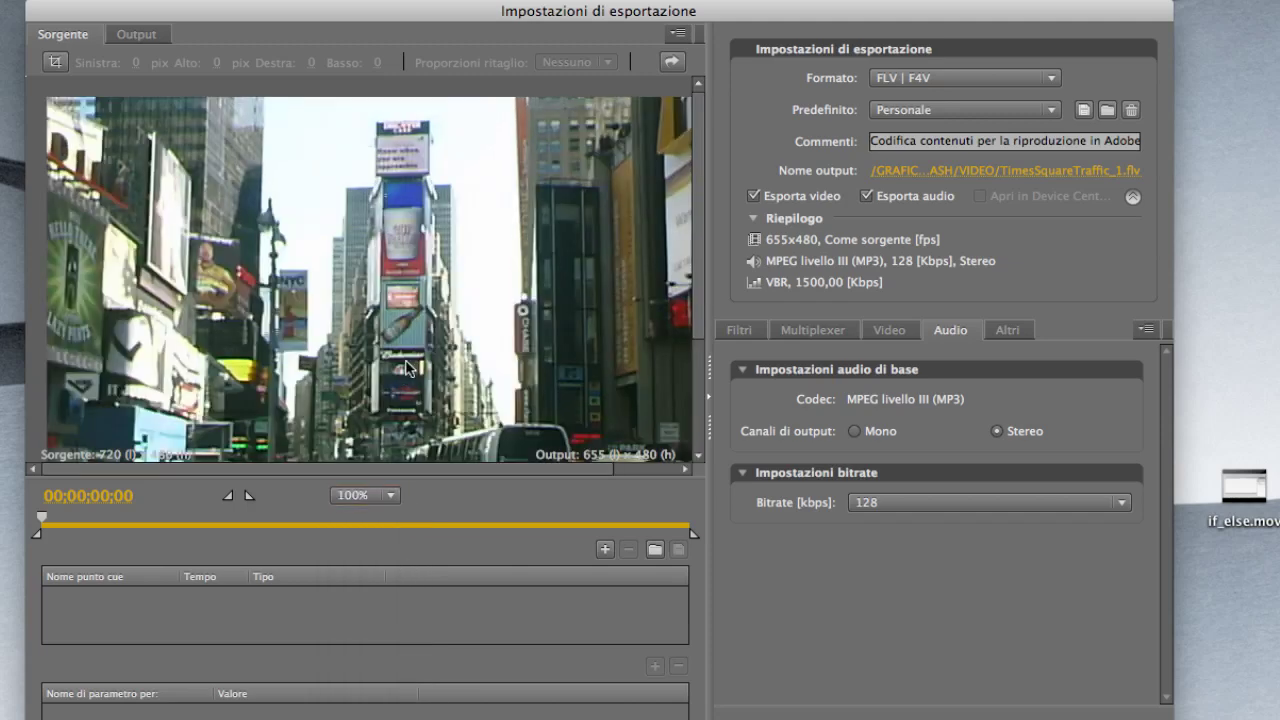
left_click(388, 497)
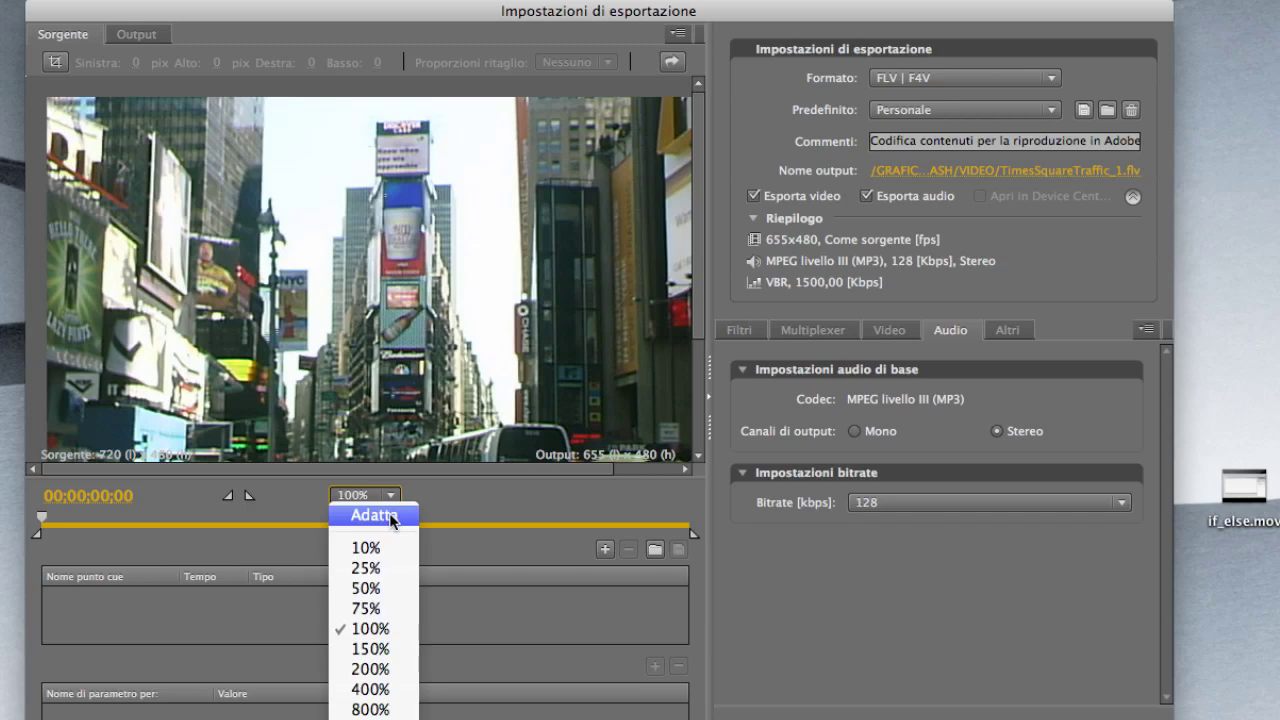
left_click(392, 516)
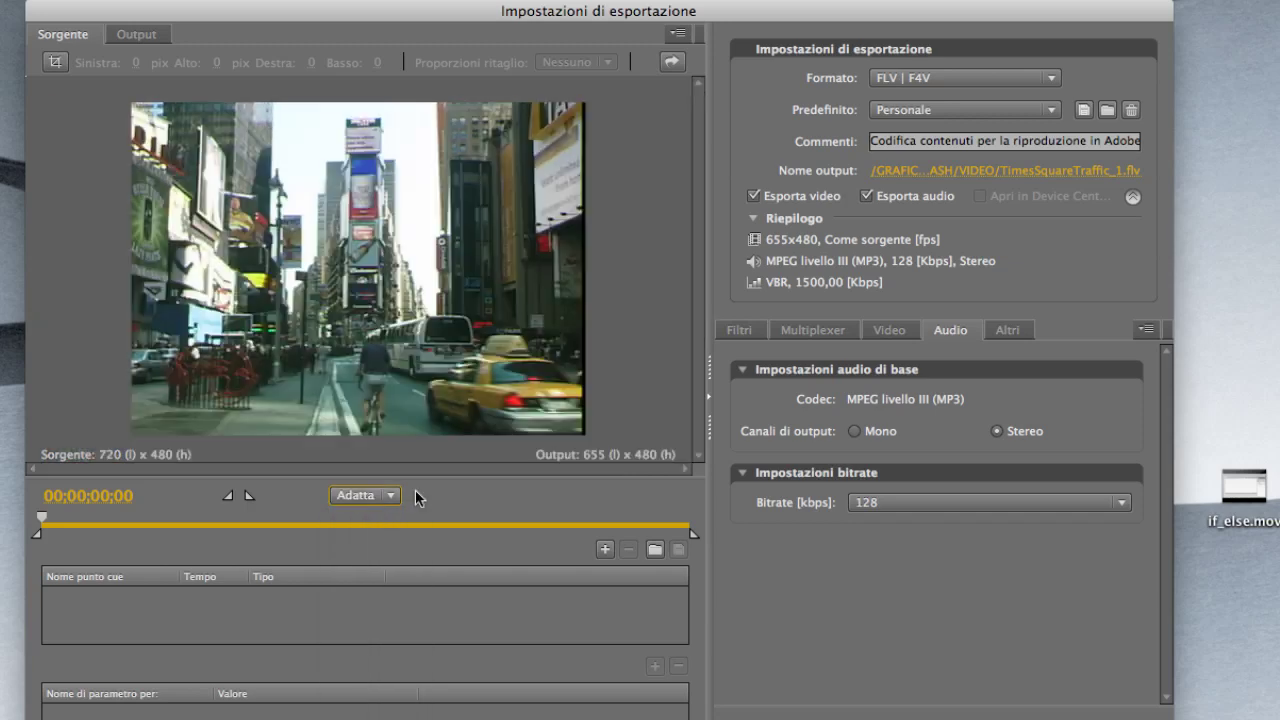
left_click(142, 34)
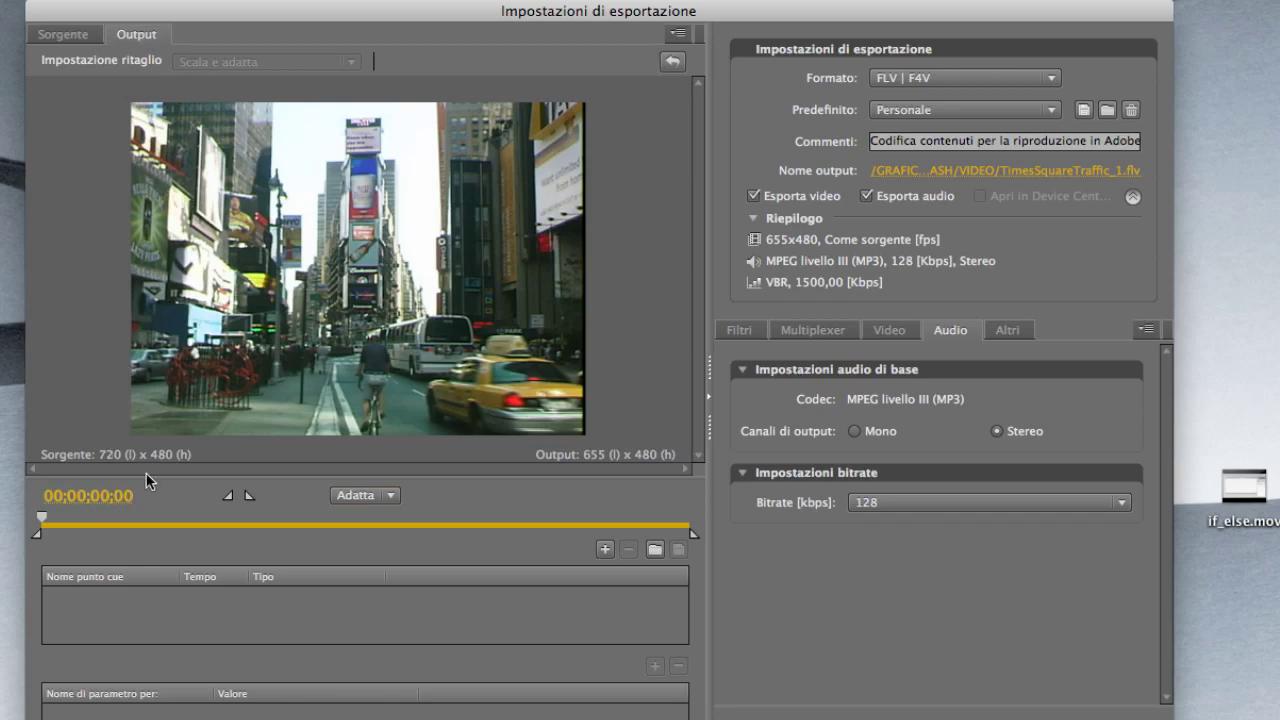
Examine the encoding formats and the FLV and F4V presets offered in the export settings.
left_click_drag(878, 15, 864, 15)
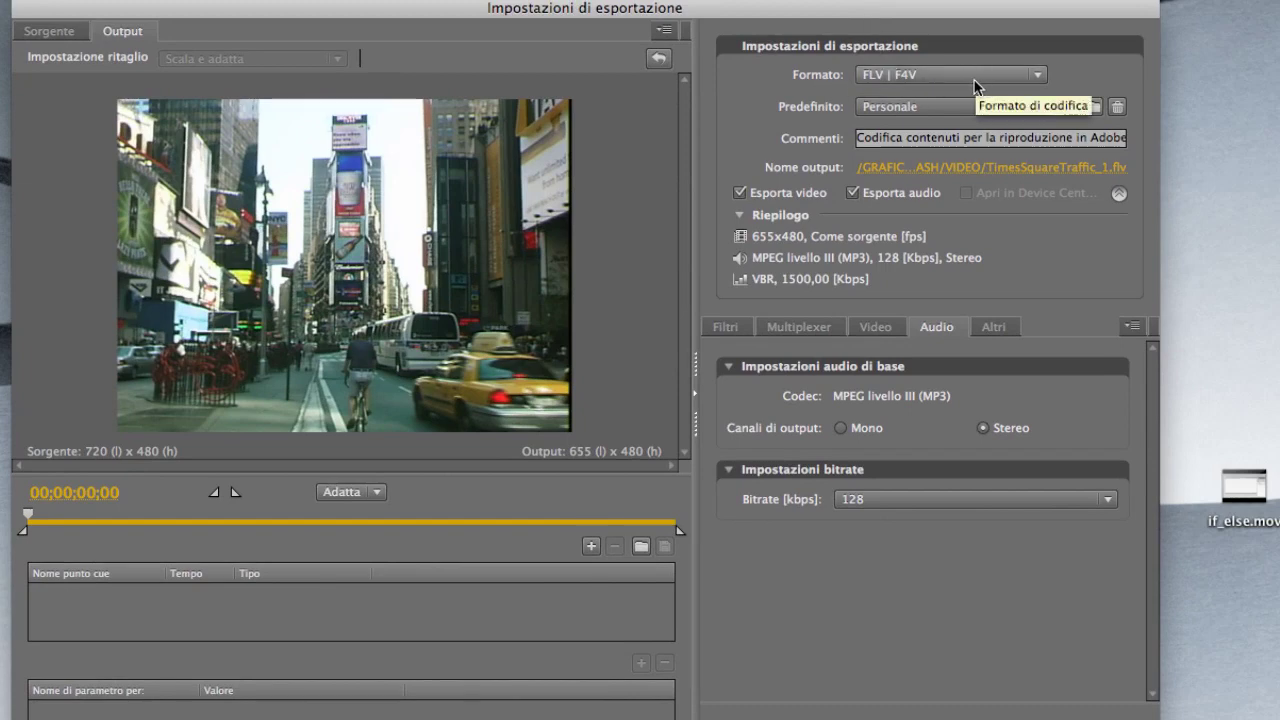
left_click(1022, 84)
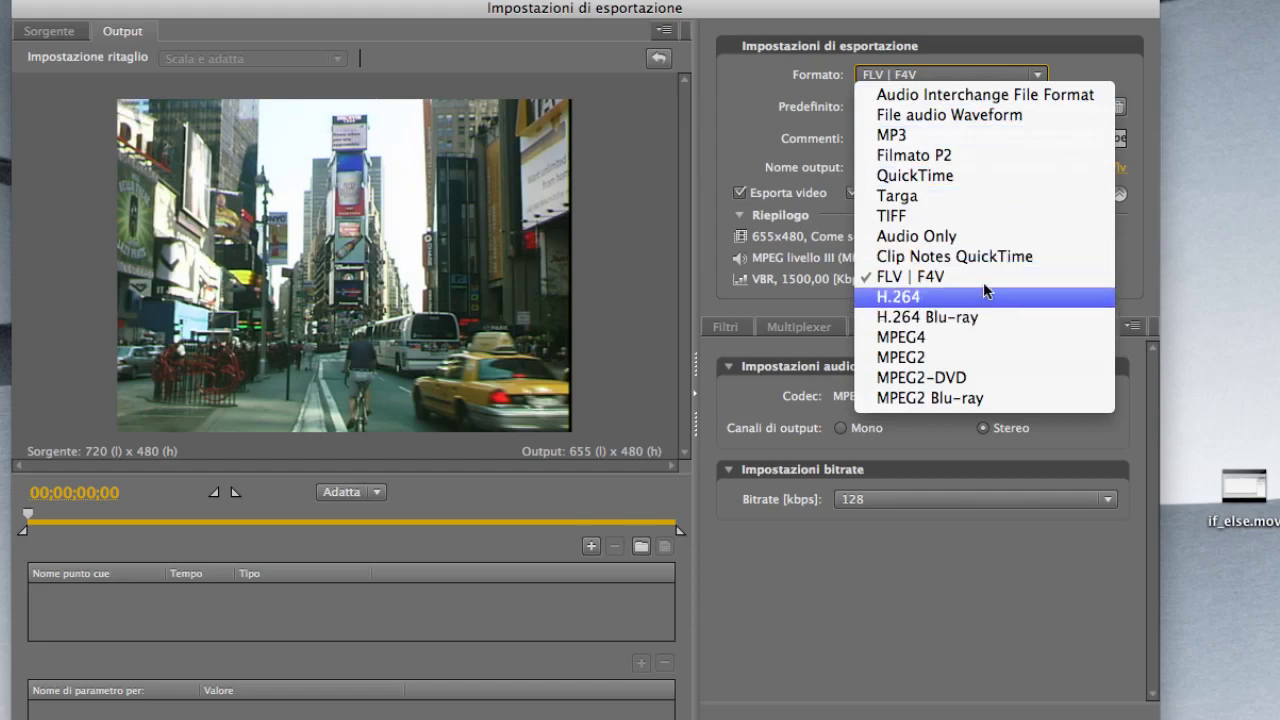
left_click(818, 73)
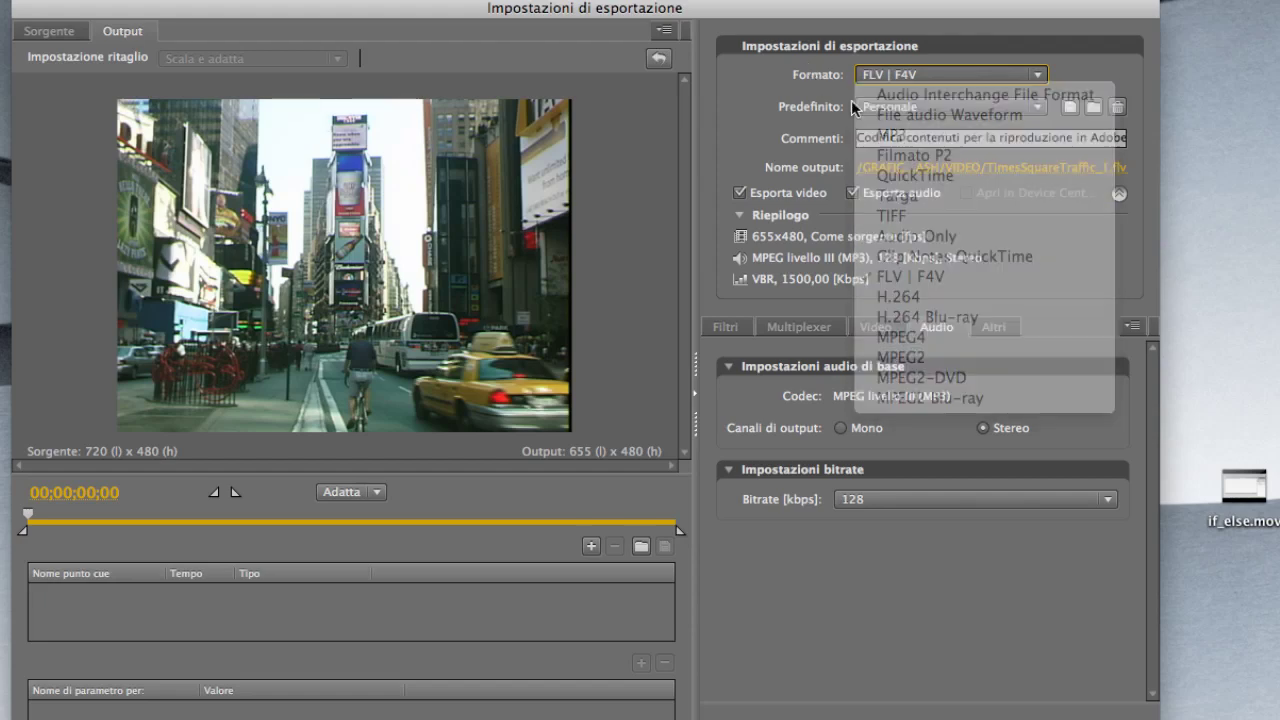
left_click(968, 76)
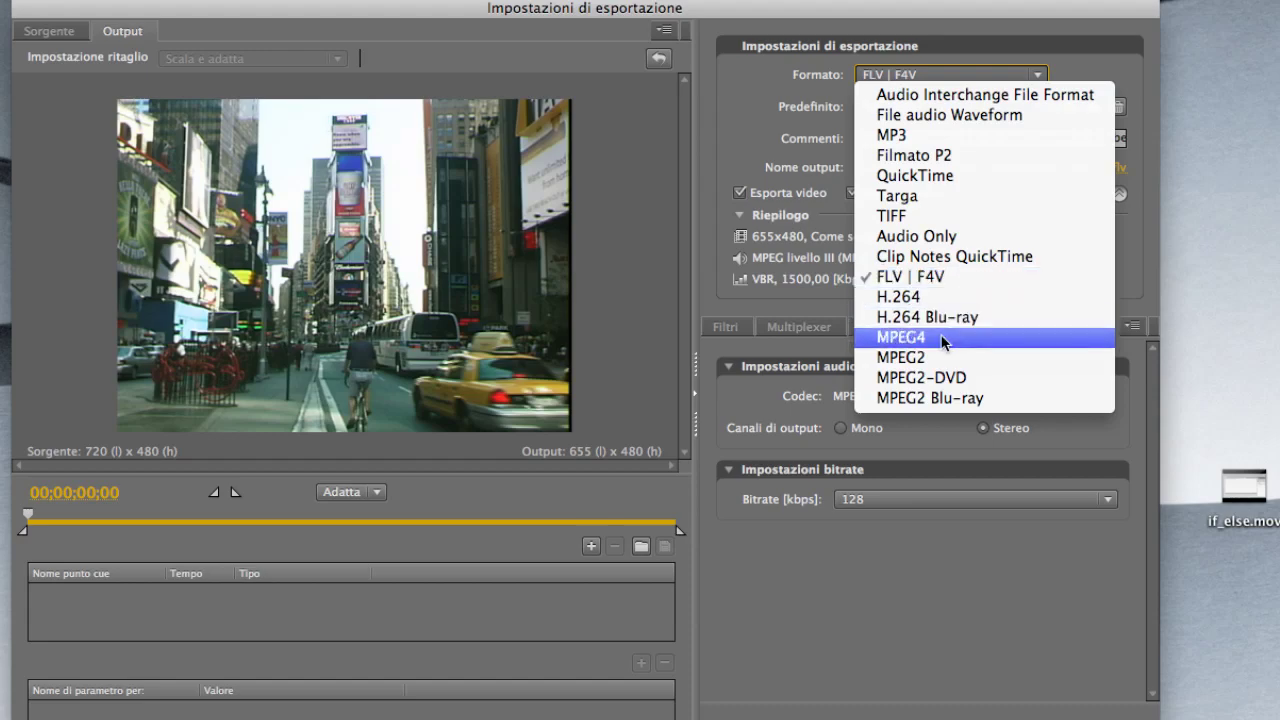
left_click(731, 196)
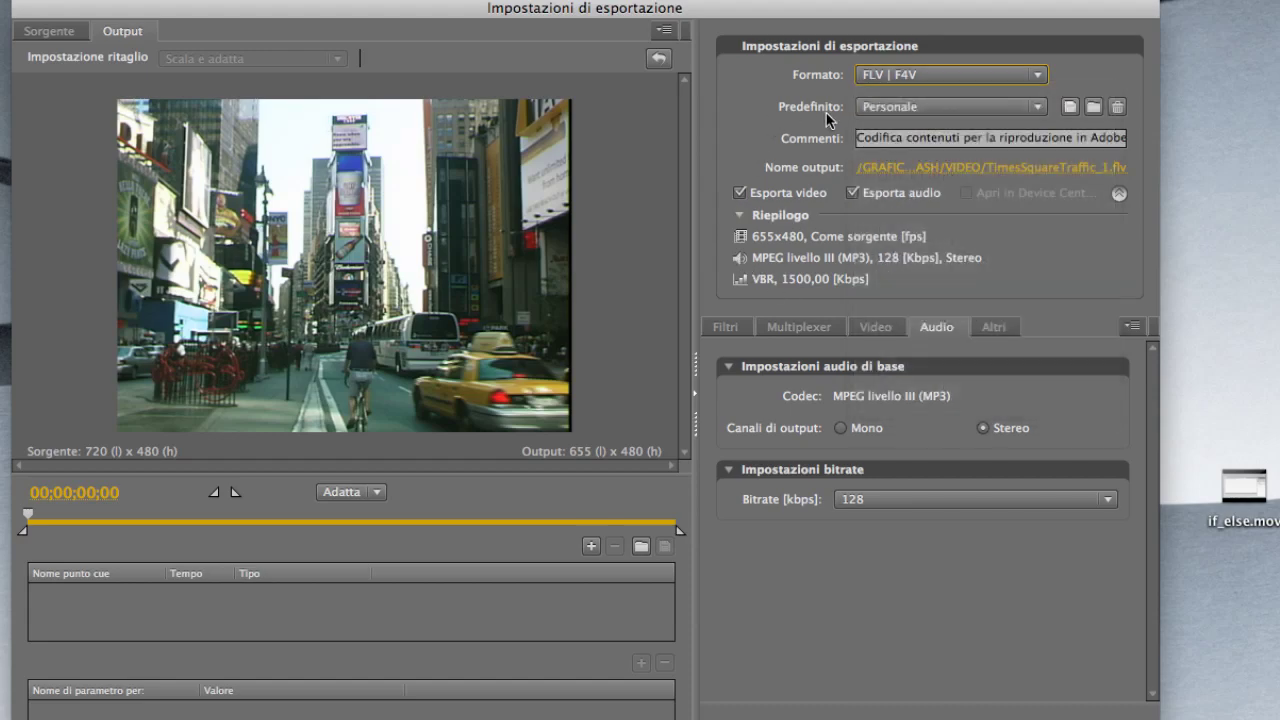
left_click(945, 107)
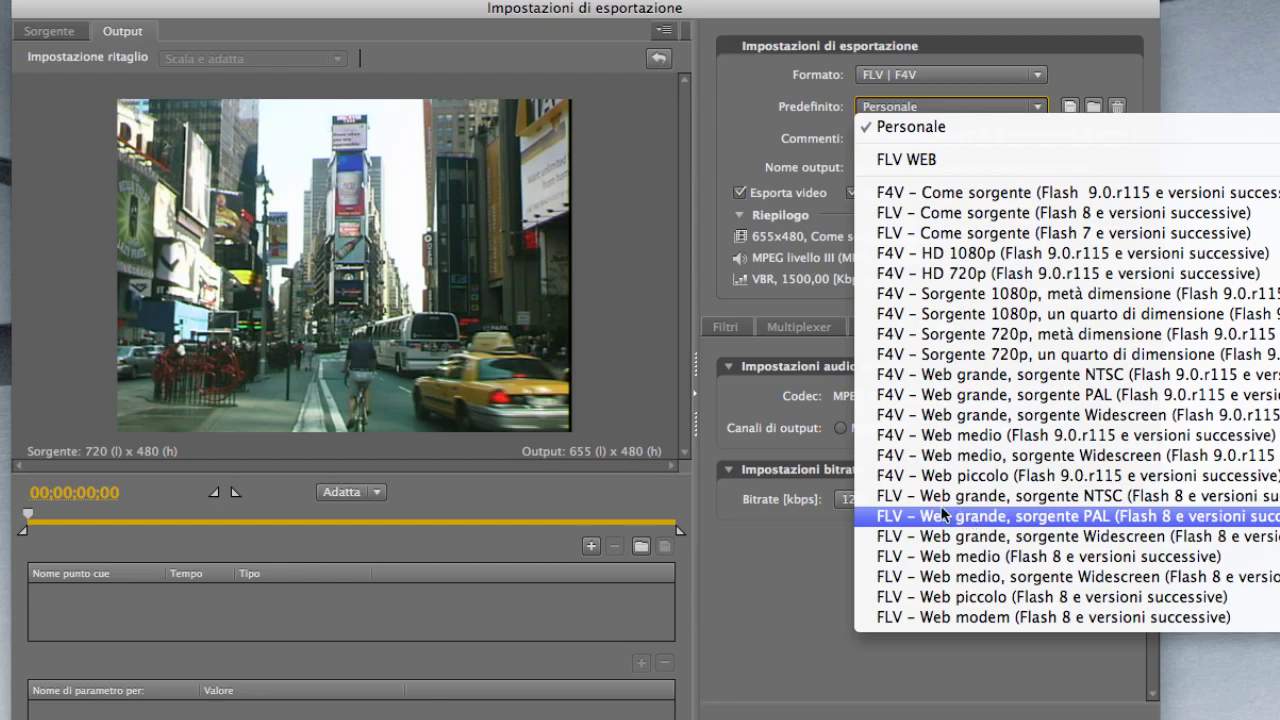
left_click(771, 120)
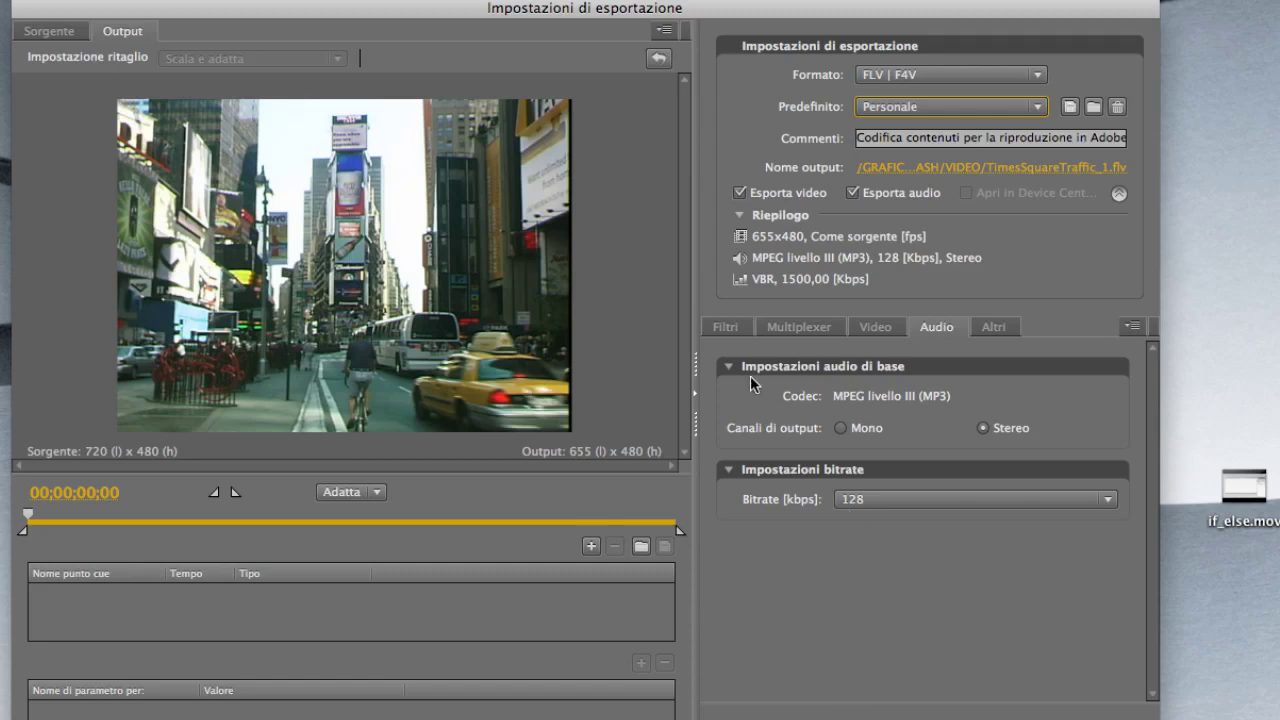
Try enabling the blur control (Controllo sfocatura) among the filters and disable it again.
left_click(725, 330)
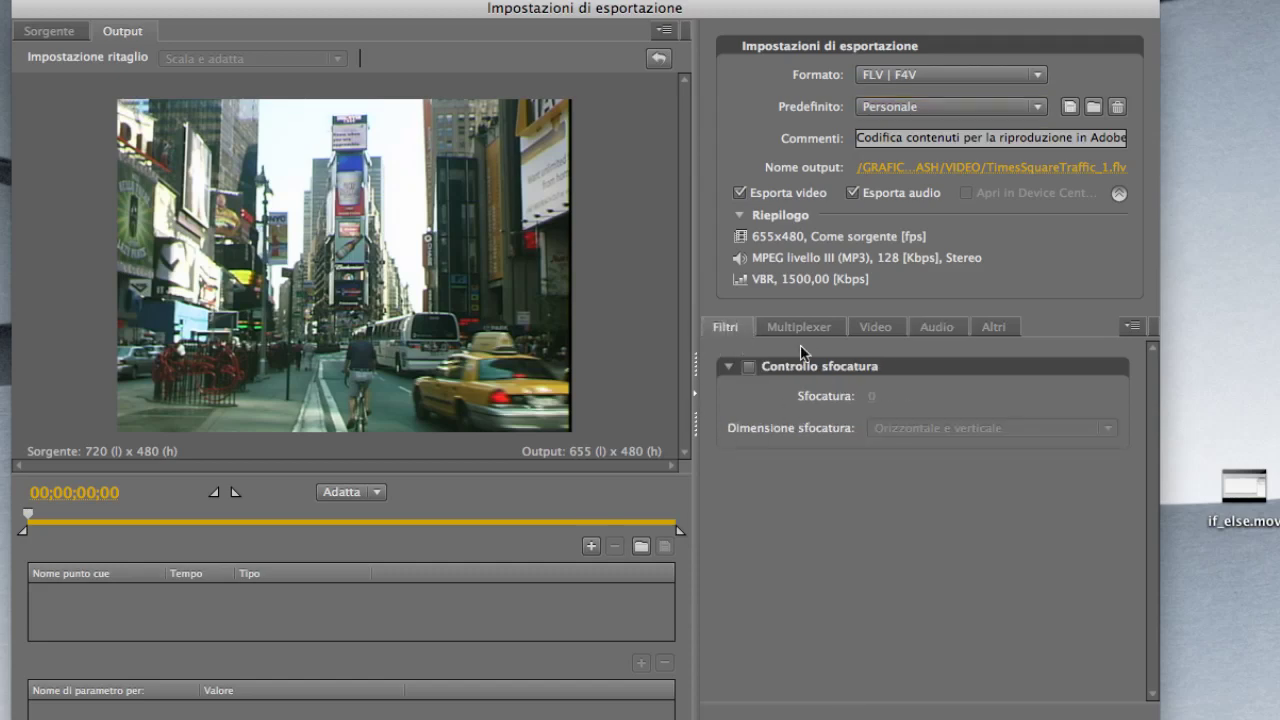
left_click(750, 367)
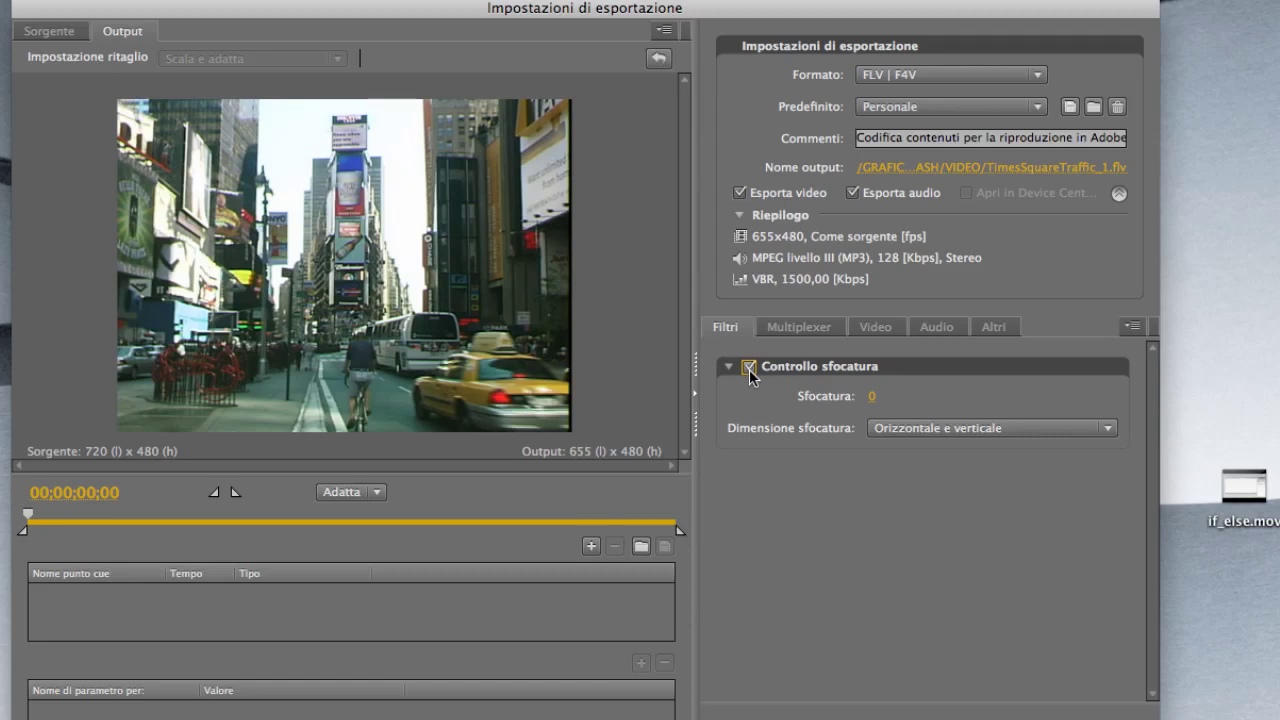
left_click(749, 368)
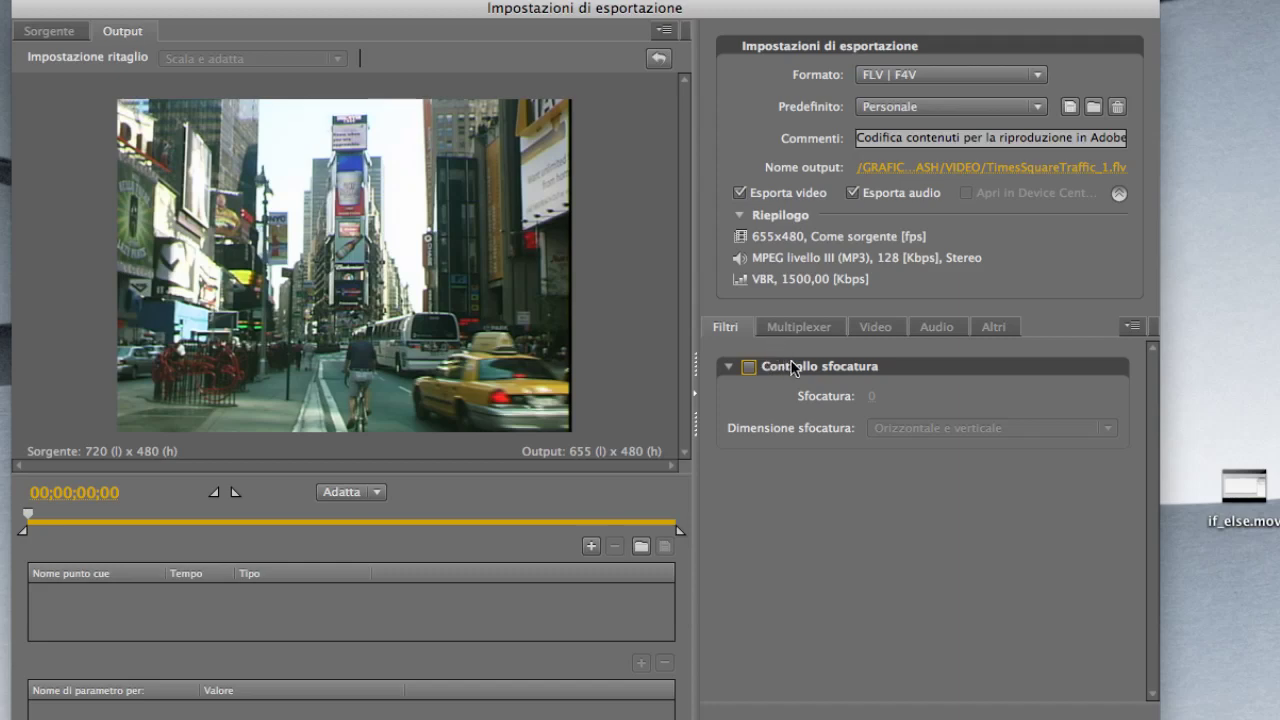
Try switching the multiplexing type to F4V and set it back to FLV.
left_click(797, 327)
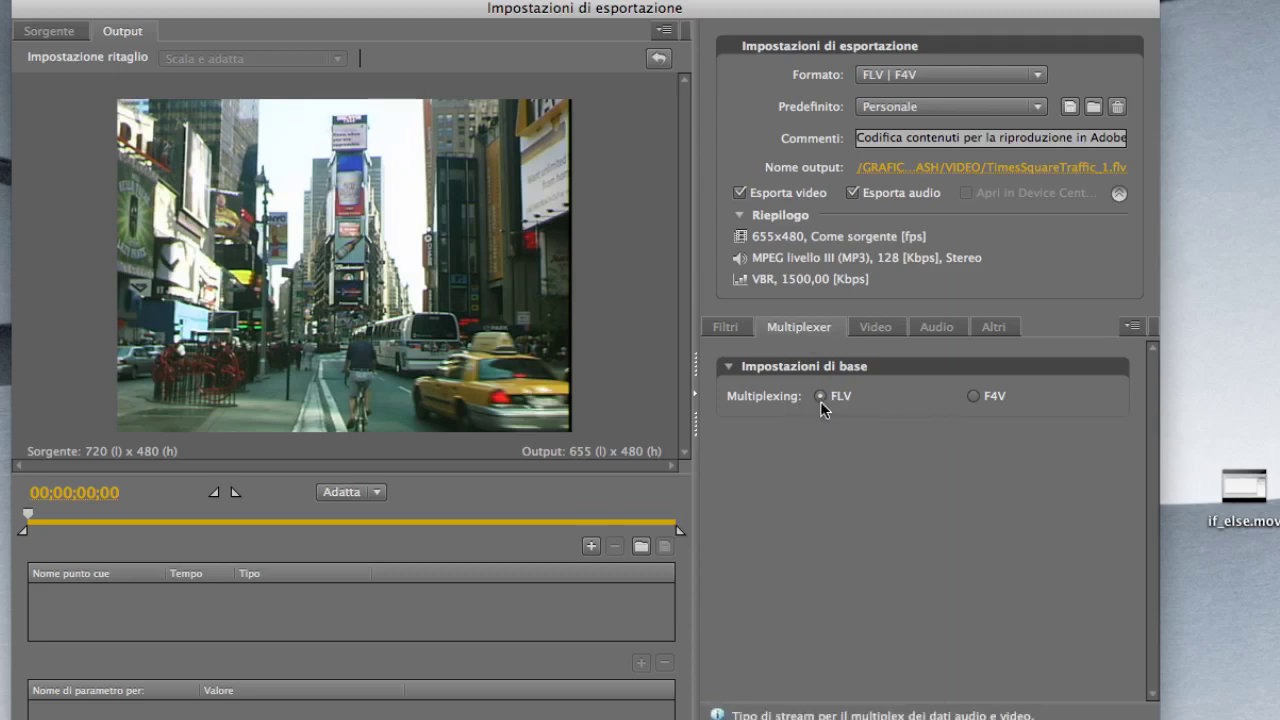
left_click(973, 396)
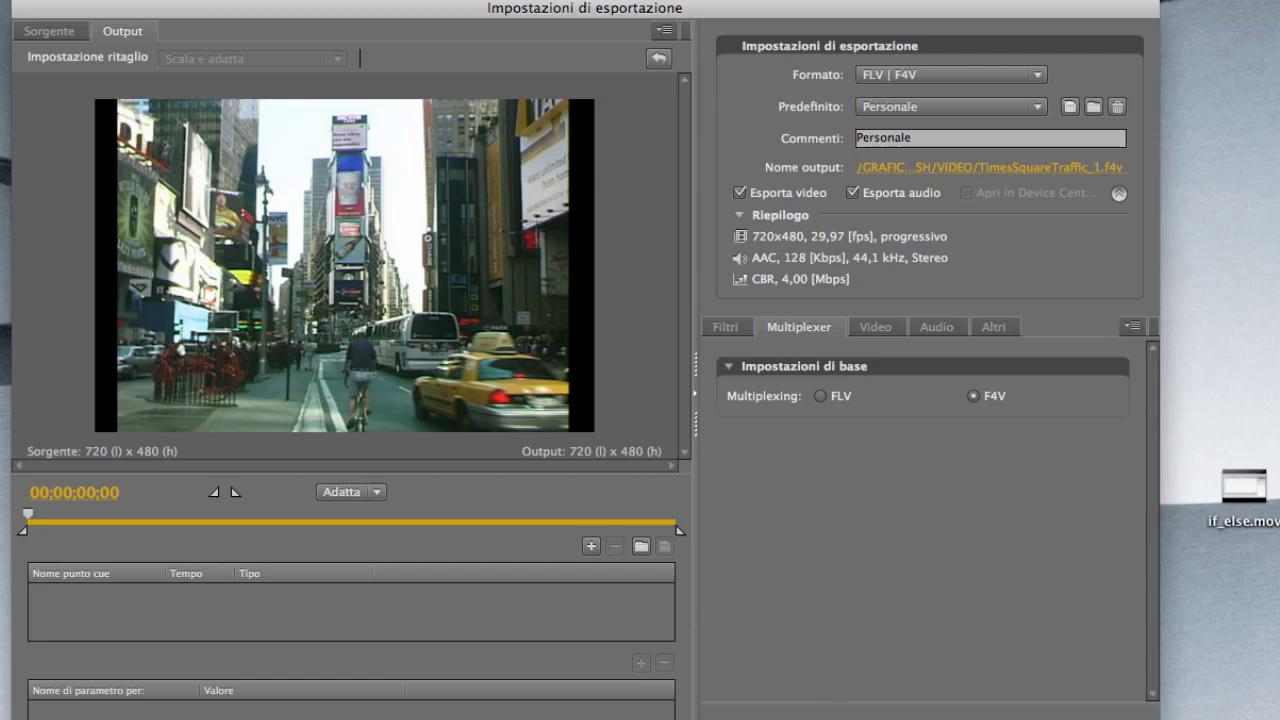
left_click(820, 396)
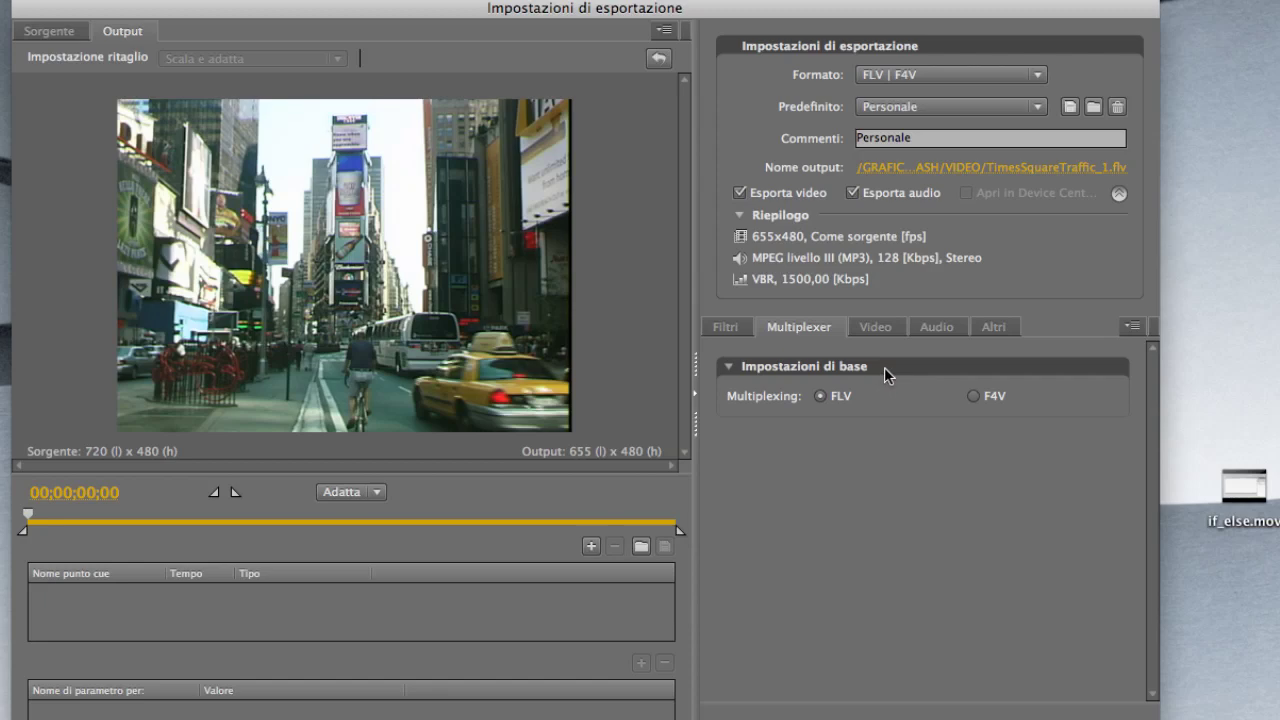
Try enabling the video resizing option (Ridimensiona video) in the video settings and disable it again.
left_click(877, 328)
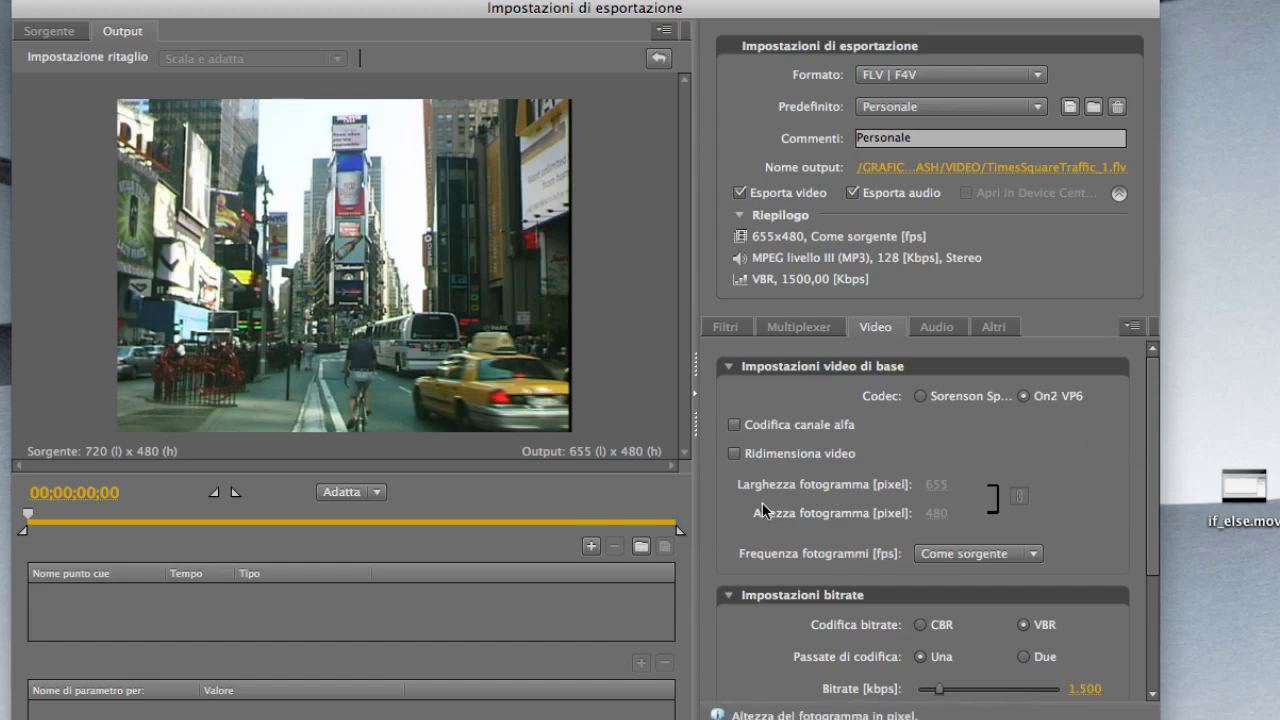
left_click(735, 453)
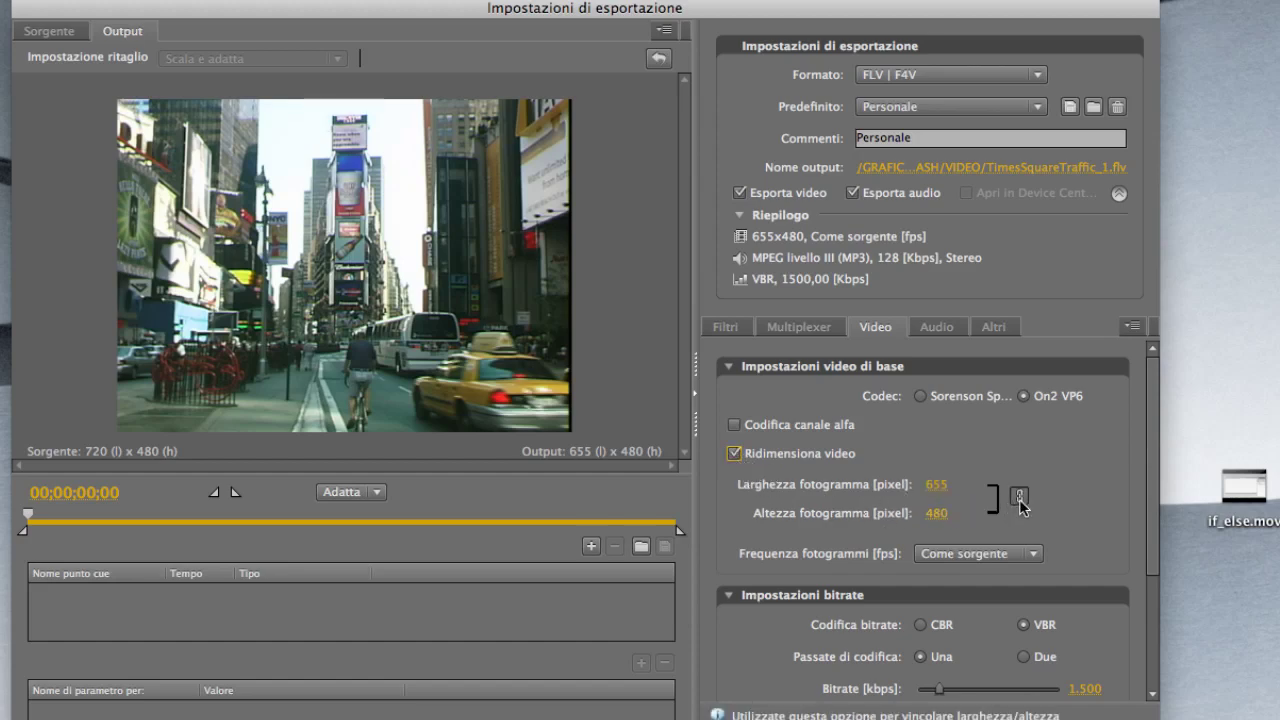
left_click(735, 453)
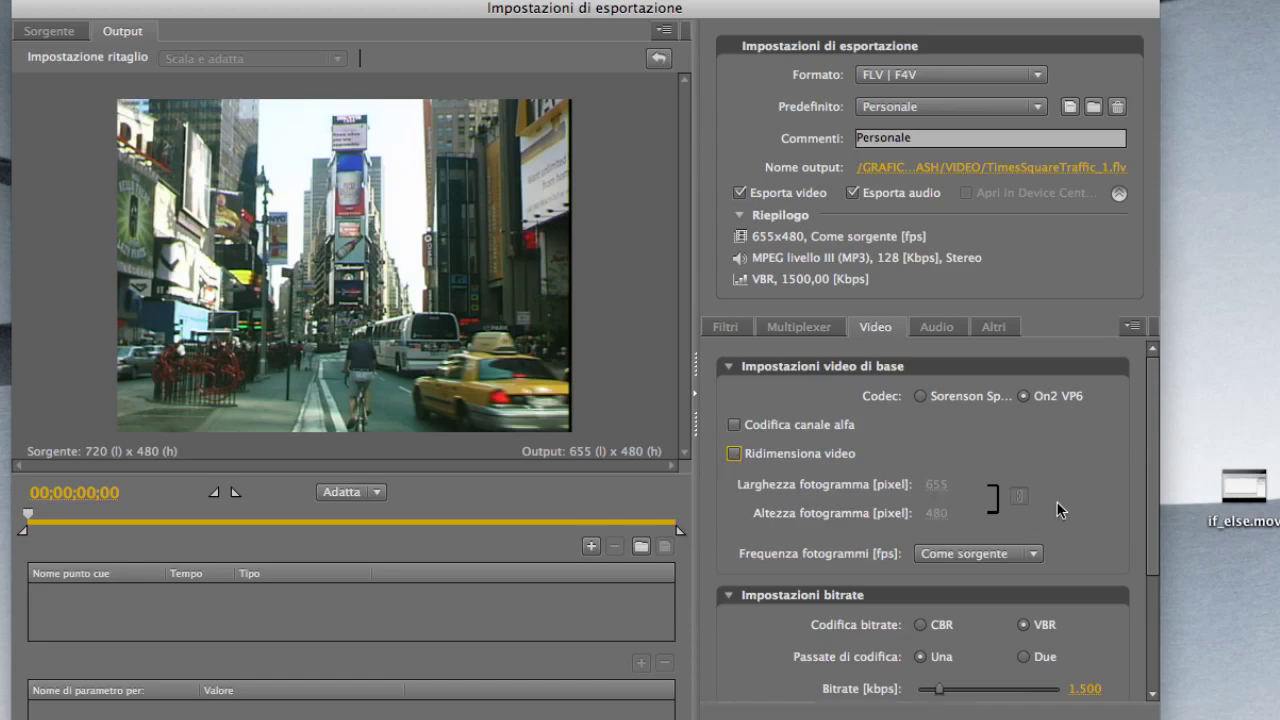
Try raising the video bitrate in the bitrate settings, entering 10,000 kbps.
scroll(1148, 506, "down", 5)
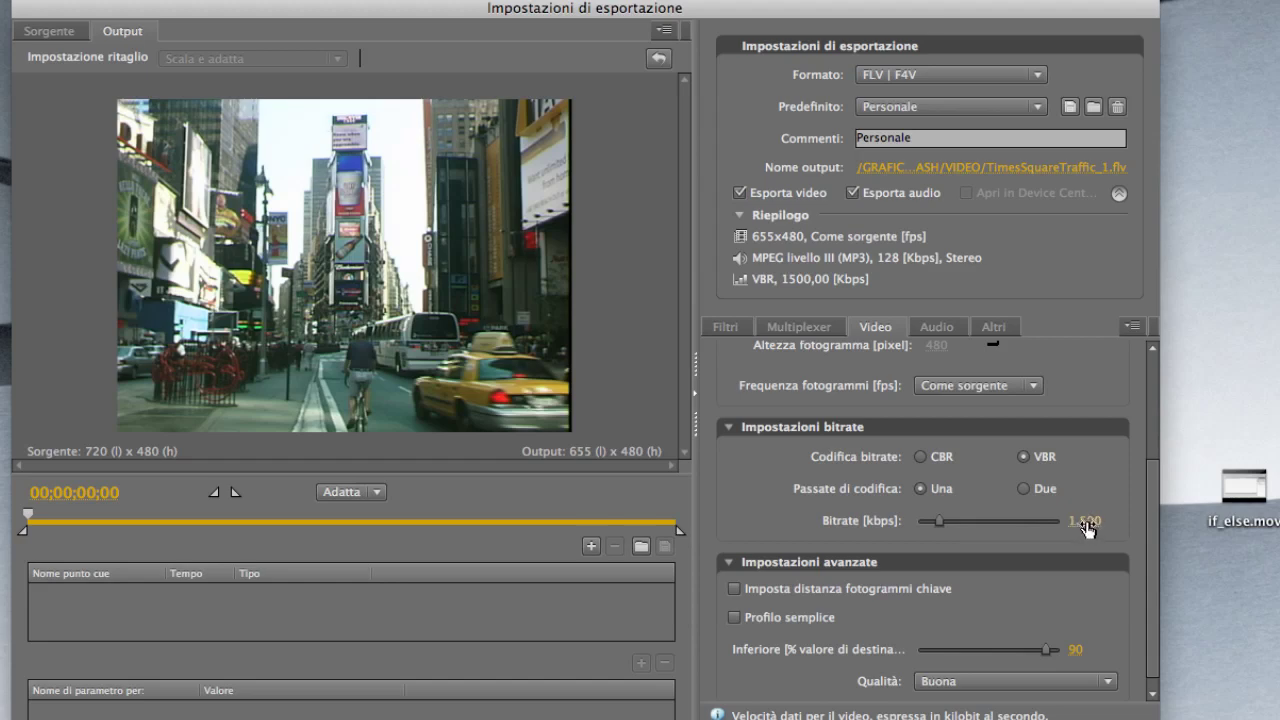
left_click_drag(1088, 530, 1087, 528)
left_click_drag(1087, 522, 1084, 531)
left_click(1088, 525)
mouse_move(1100, 530)
left_mouse_down()
mouse_move(1143, 529)
mouse_move(1121, 525)
left_mouse_up()
left_click(1080, 522)
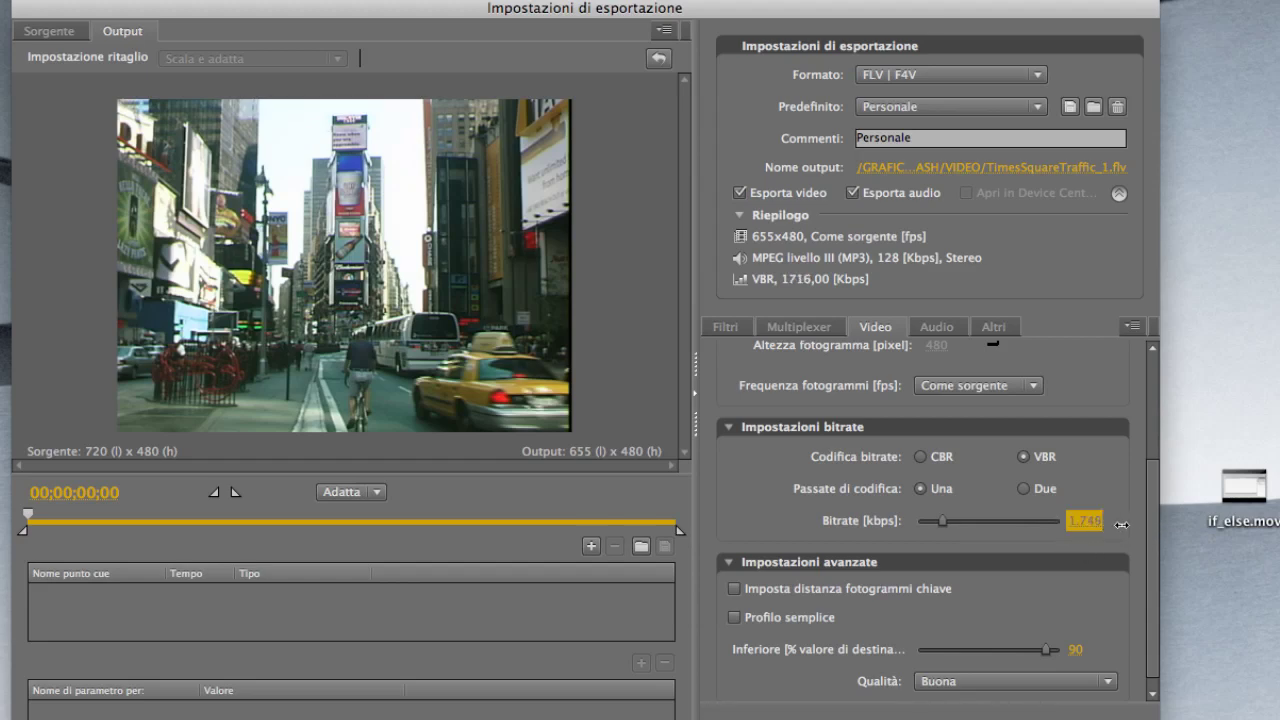
left_click(1064, 520)
type("10000")
key("Return")
left_click(1088, 523)
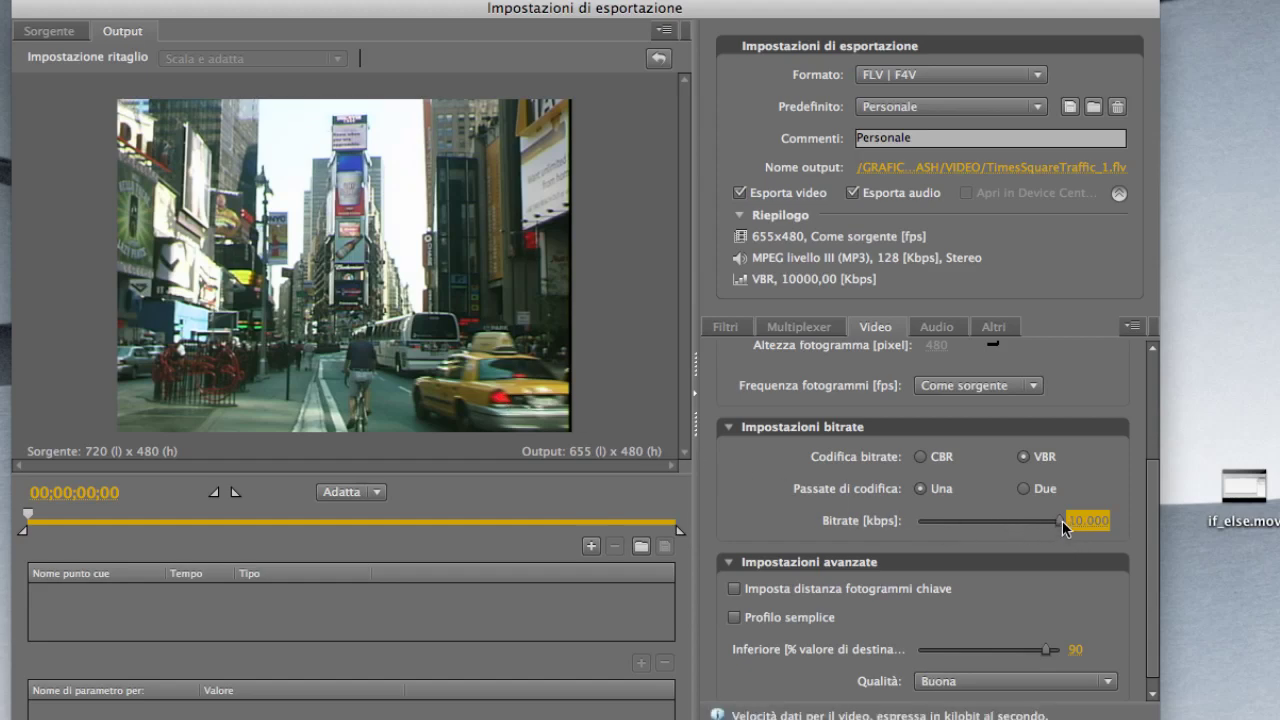
Lower the video bitrate to about 1,000 kbps and collapse the advanced settings (Impostazioni avanzate).
left_click_drag(1062, 520, 884, 540)
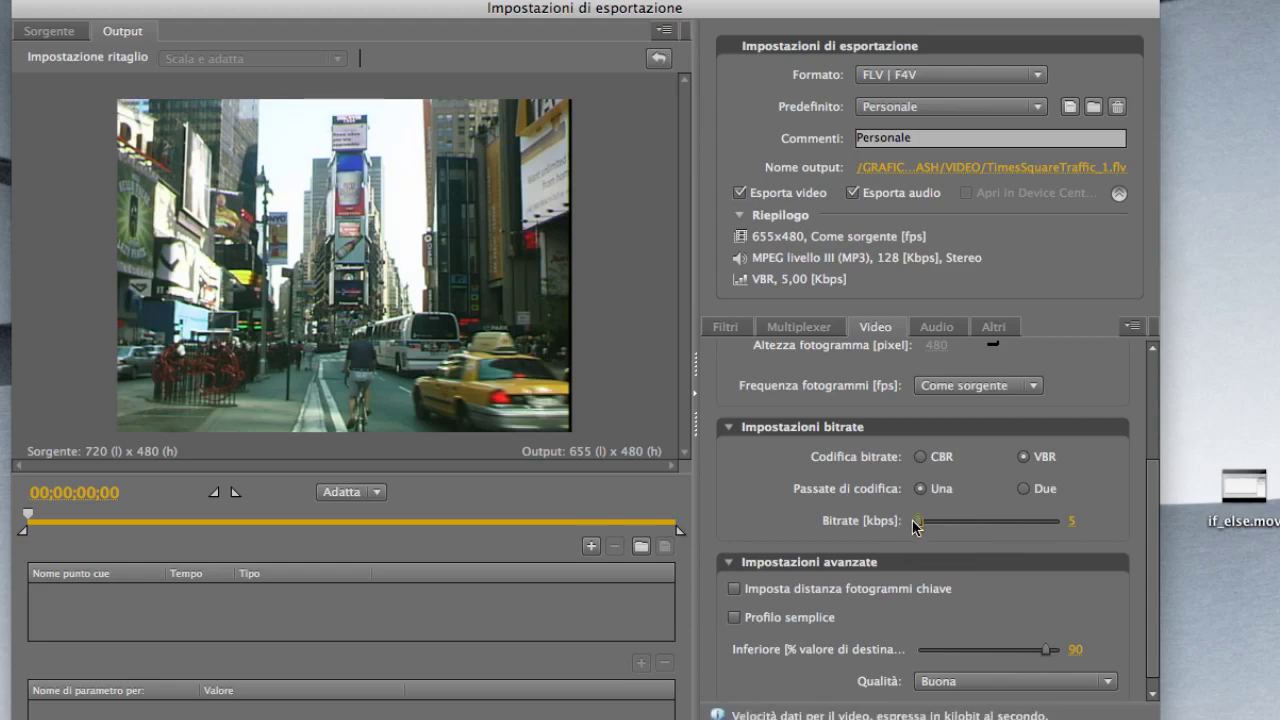
mouse_move(916, 519)
left_mouse_down()
mouse_move(962, 516)
mouse_move(932, 521)
left_mouse_up()
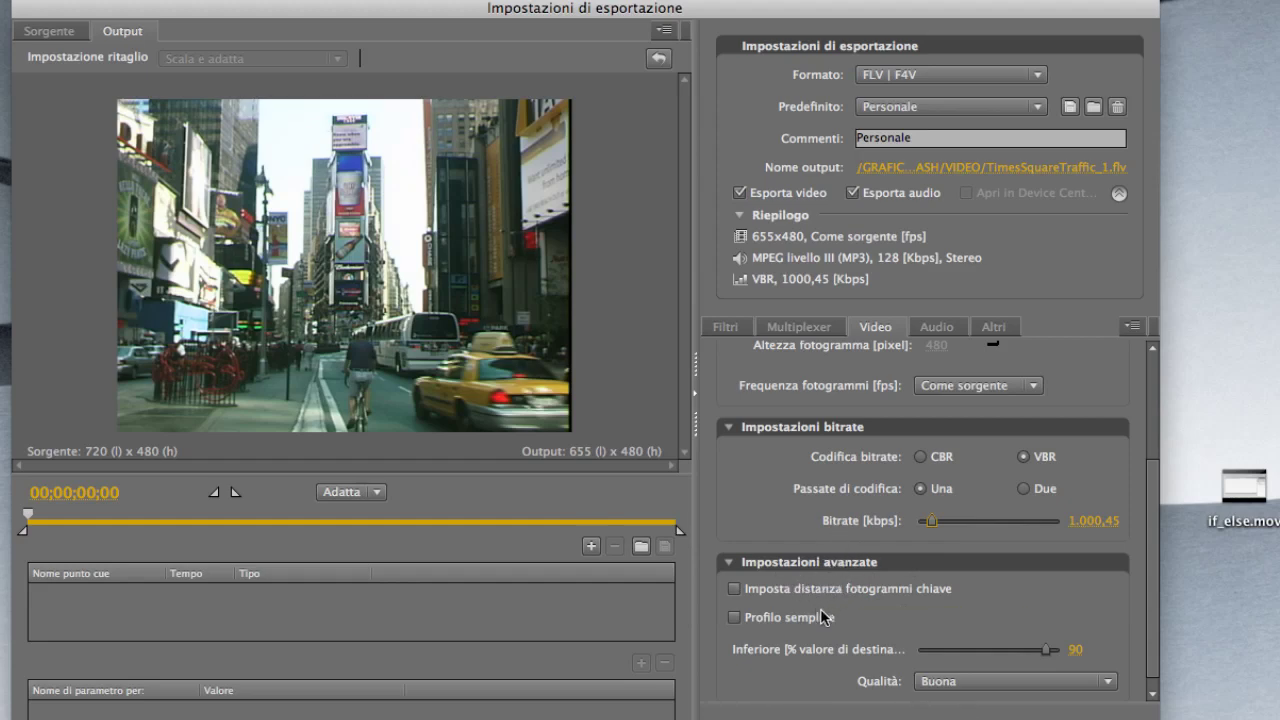
left_click(728, 563)
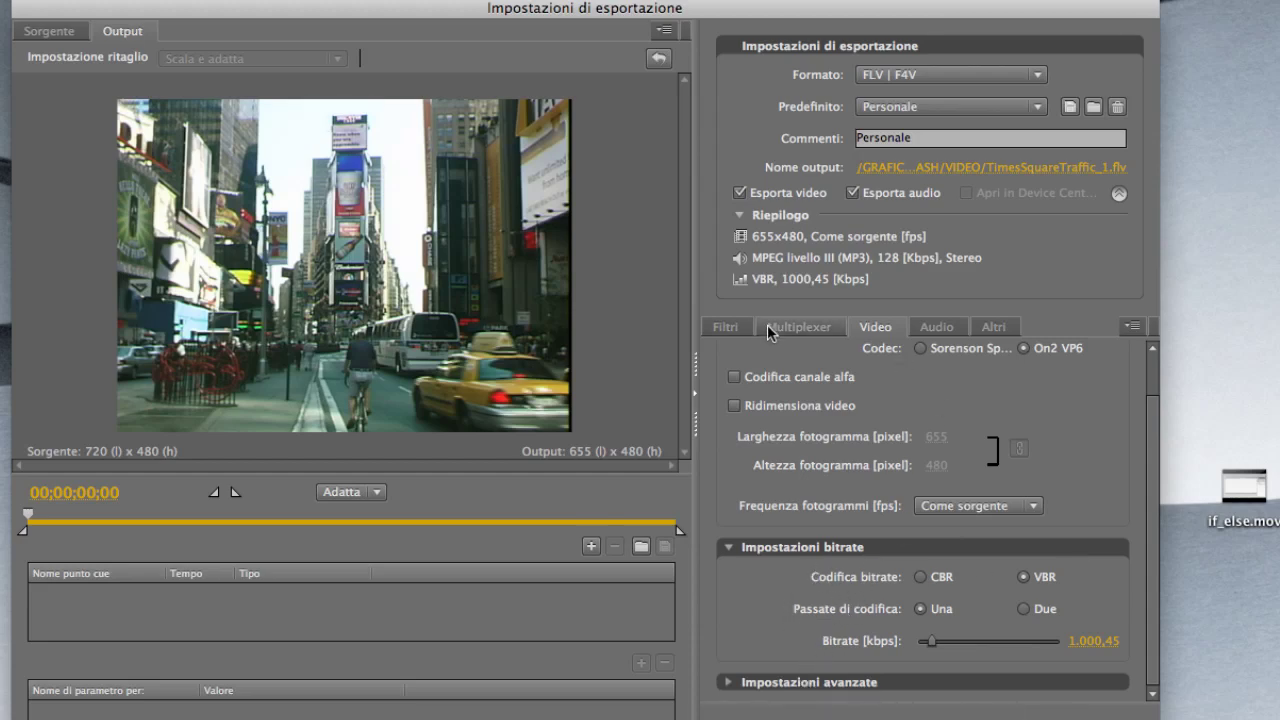
Examine the audio export settings, including the output channels and the selectable audio bitrates.
left_click(937, 327)
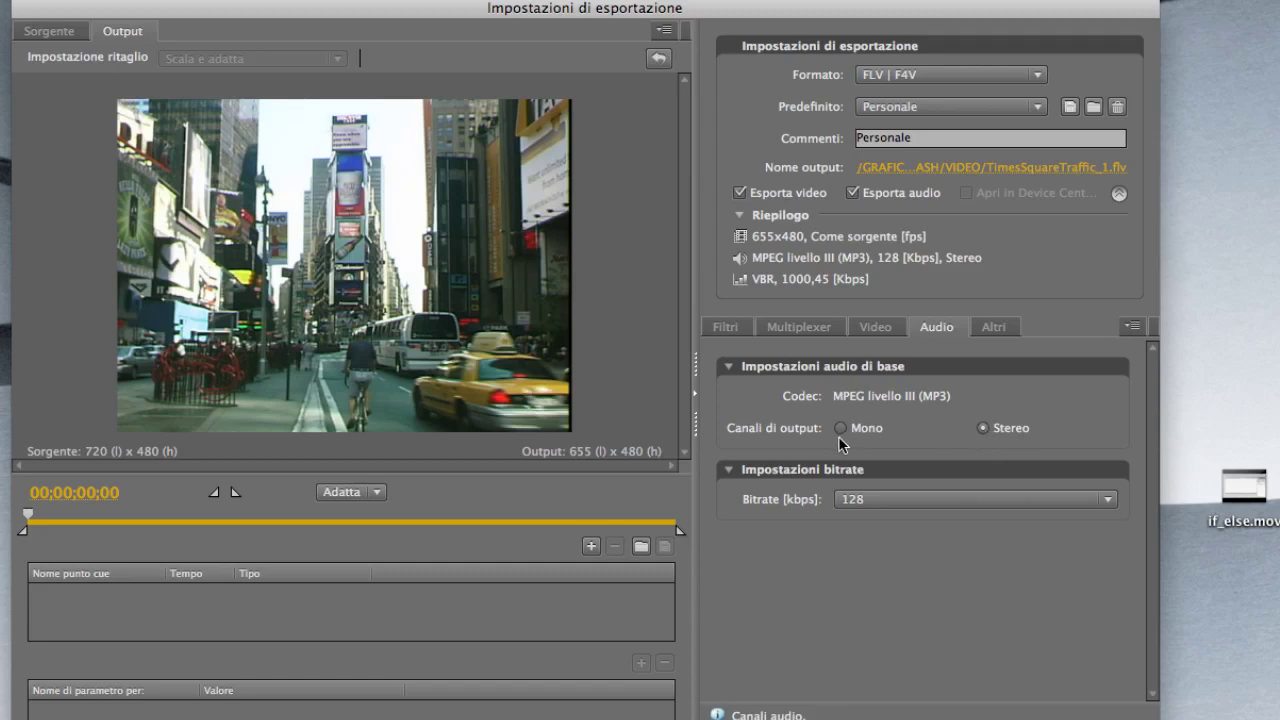
left_click(1005, 500)
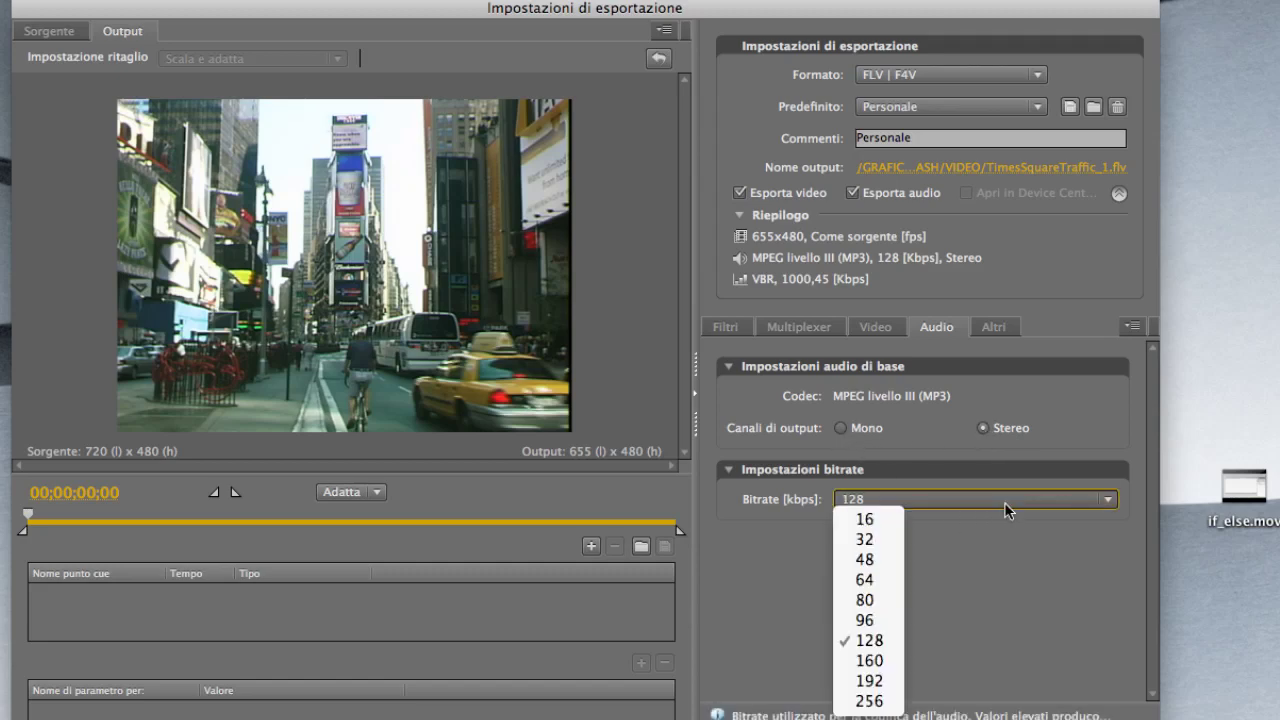
left_click(995, 568)
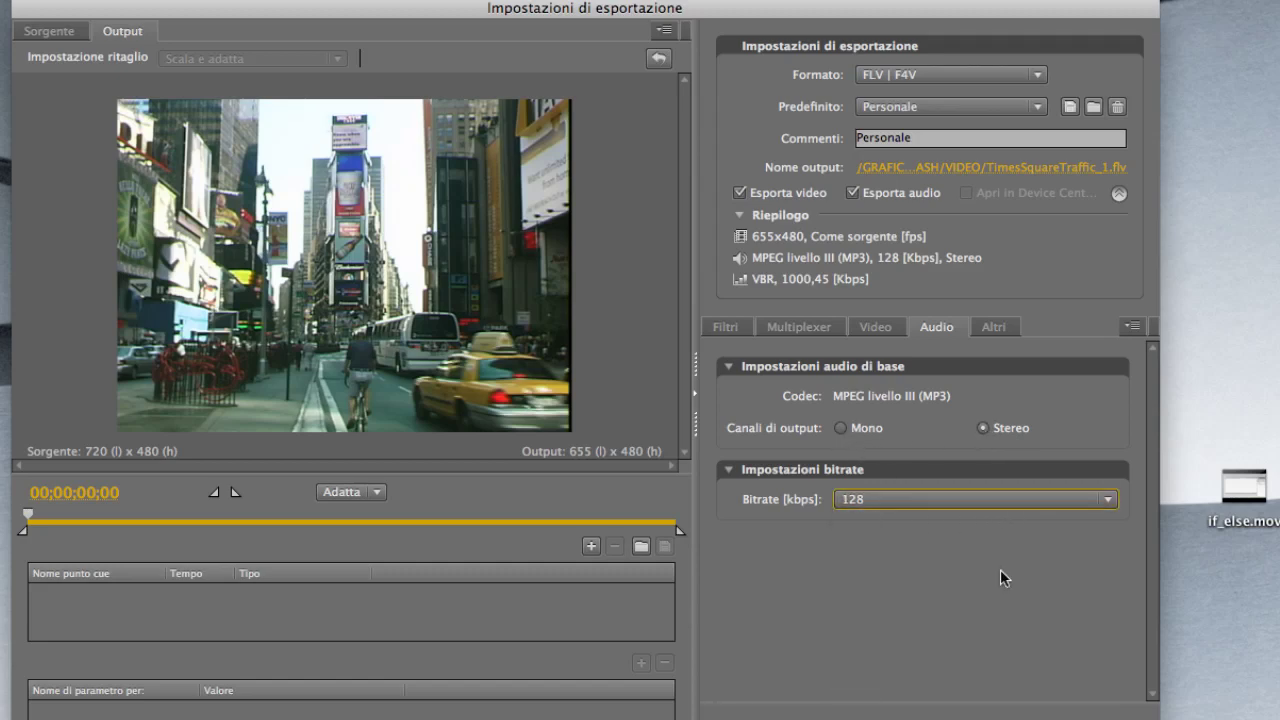
left_click(1036, 506)
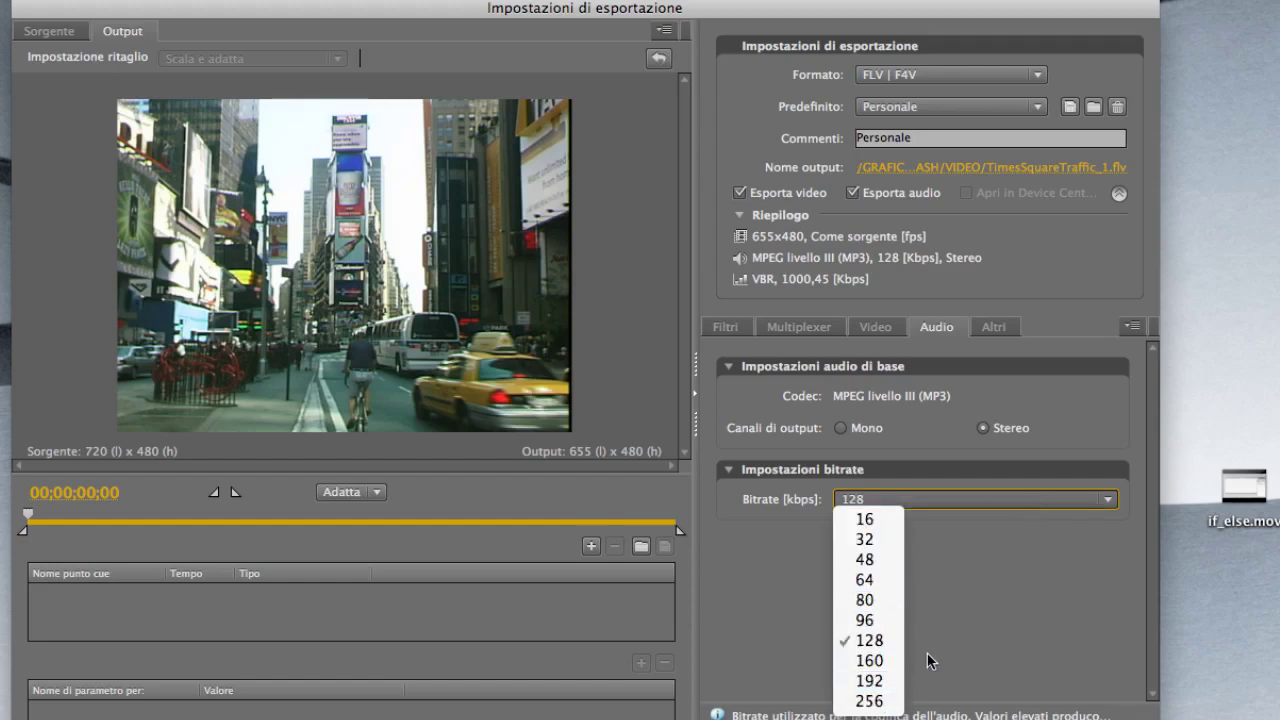
left_click(982, 590)
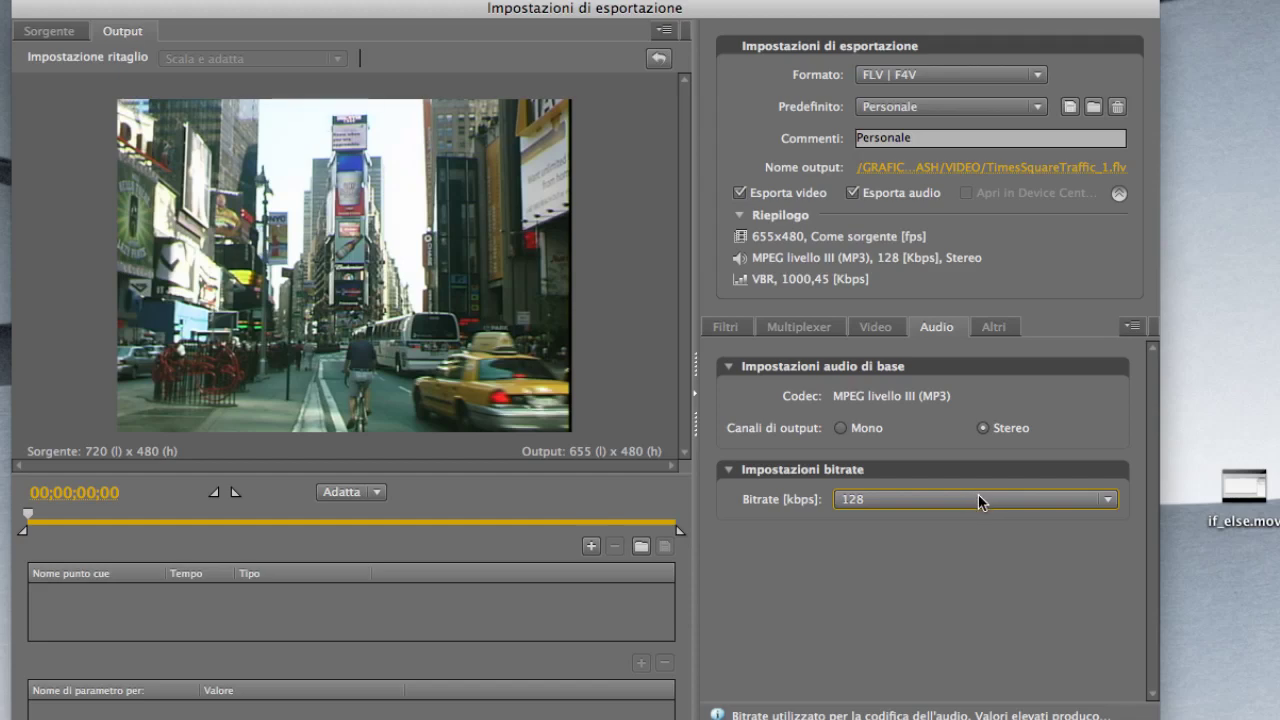
Try enabling FTP upload for the exported file, look at its server name field, and disable FTP again.
left_click(990, 327)
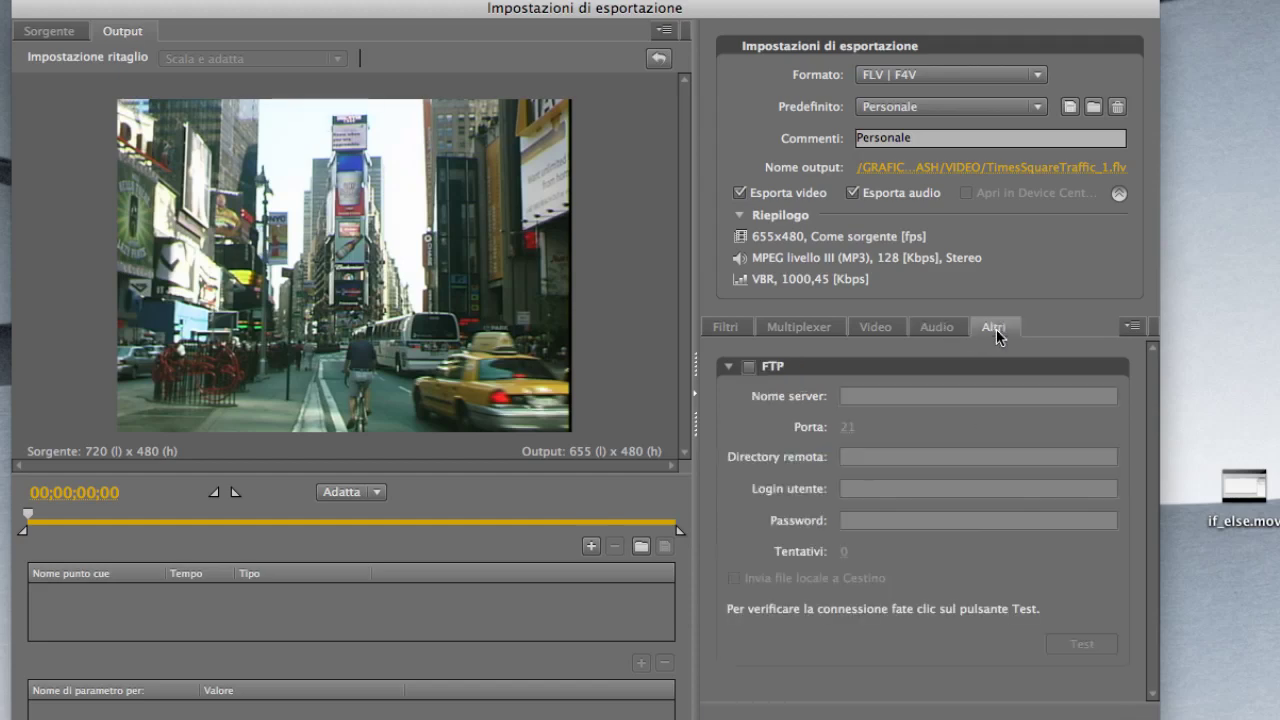
left_click(749, 367)
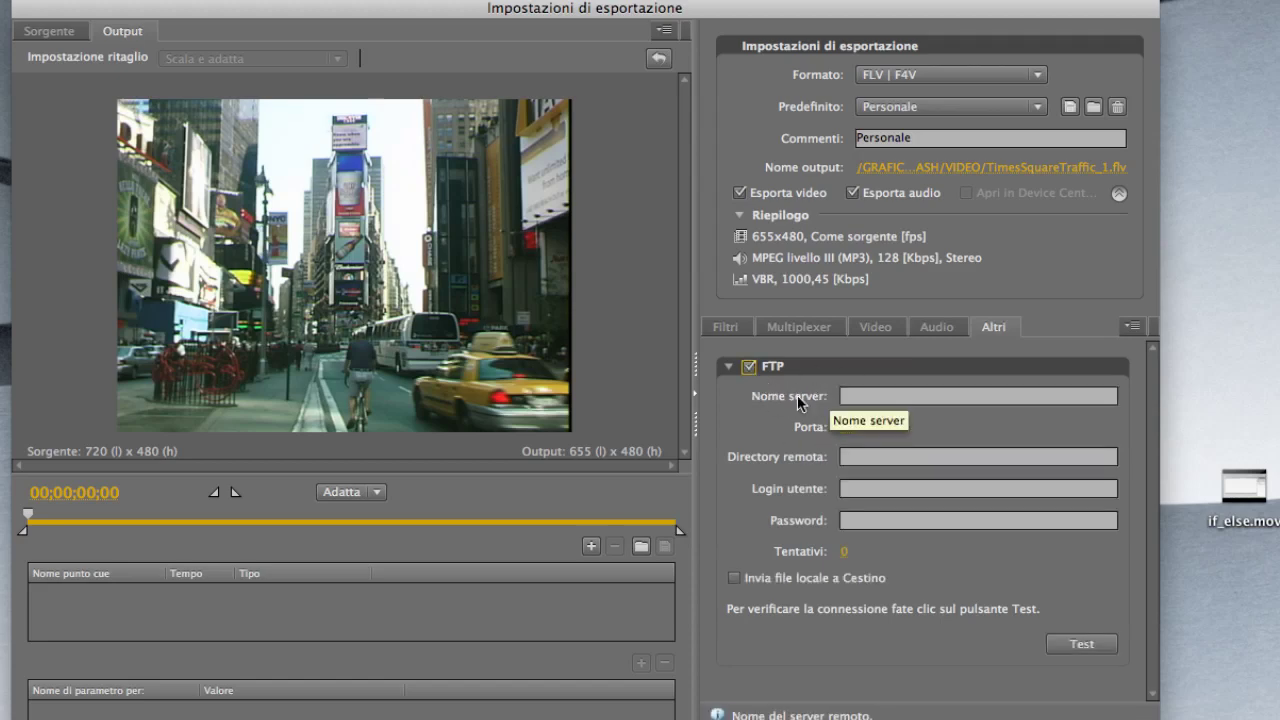
left_click(978, 396)
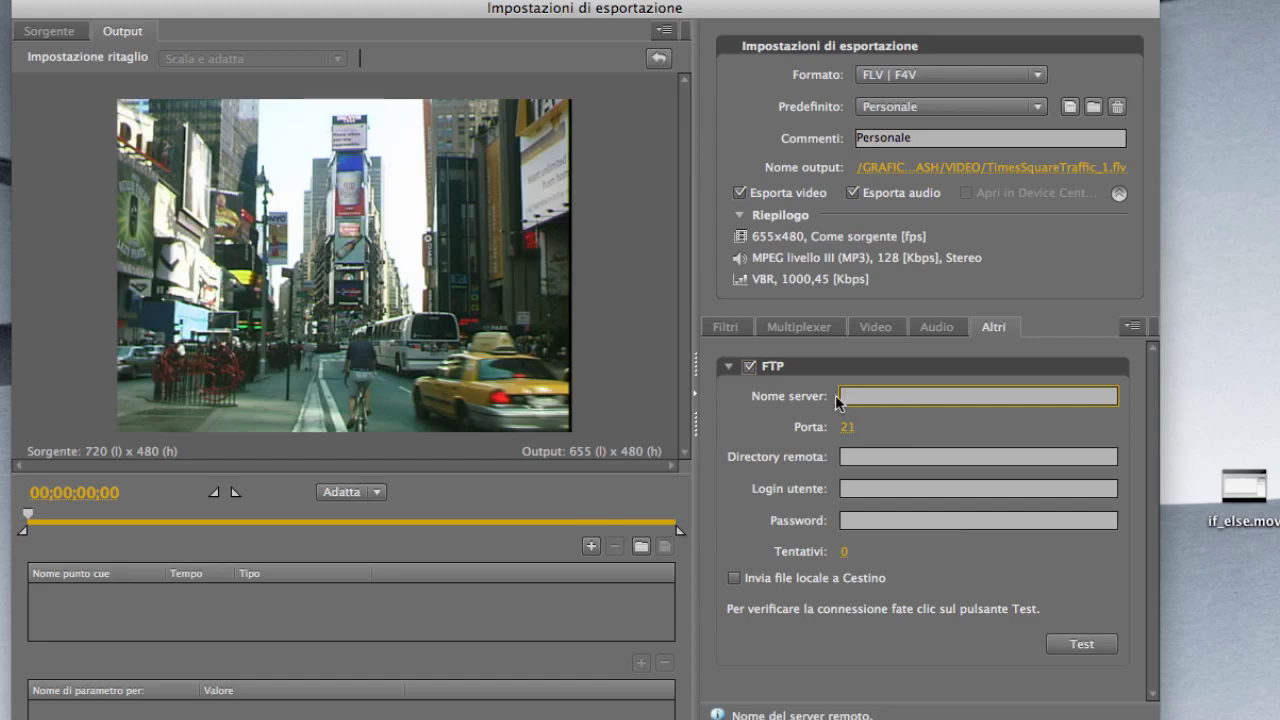
left_click(750, 367)
left_click(750, 367)
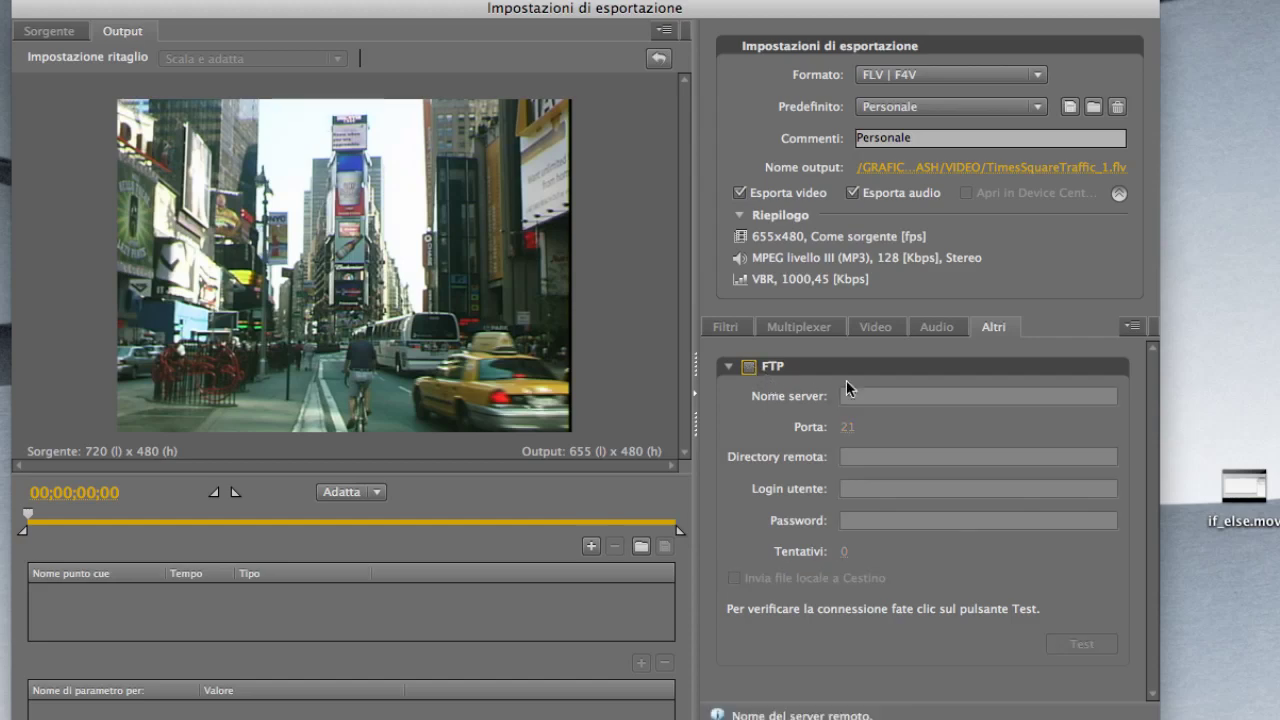
Return to the multiplexer settings, accept the export settings and start encoding the queue.
left_click(814, 331)
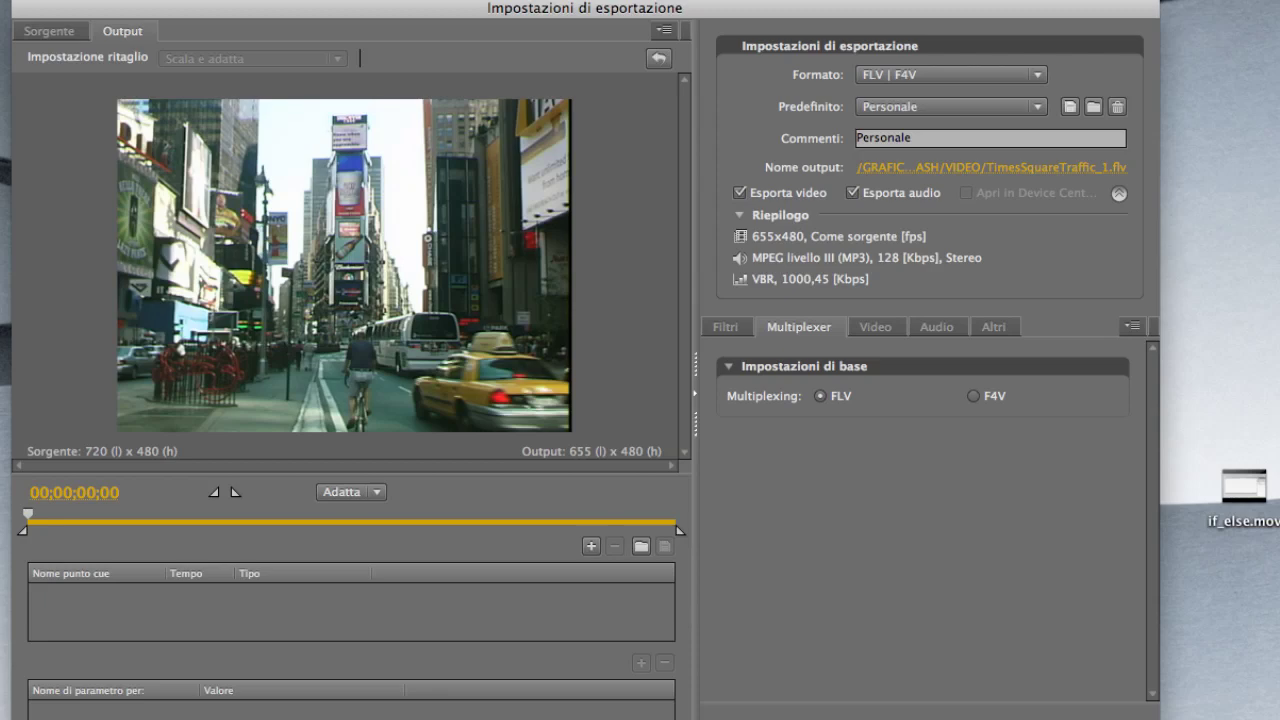
key("Return")
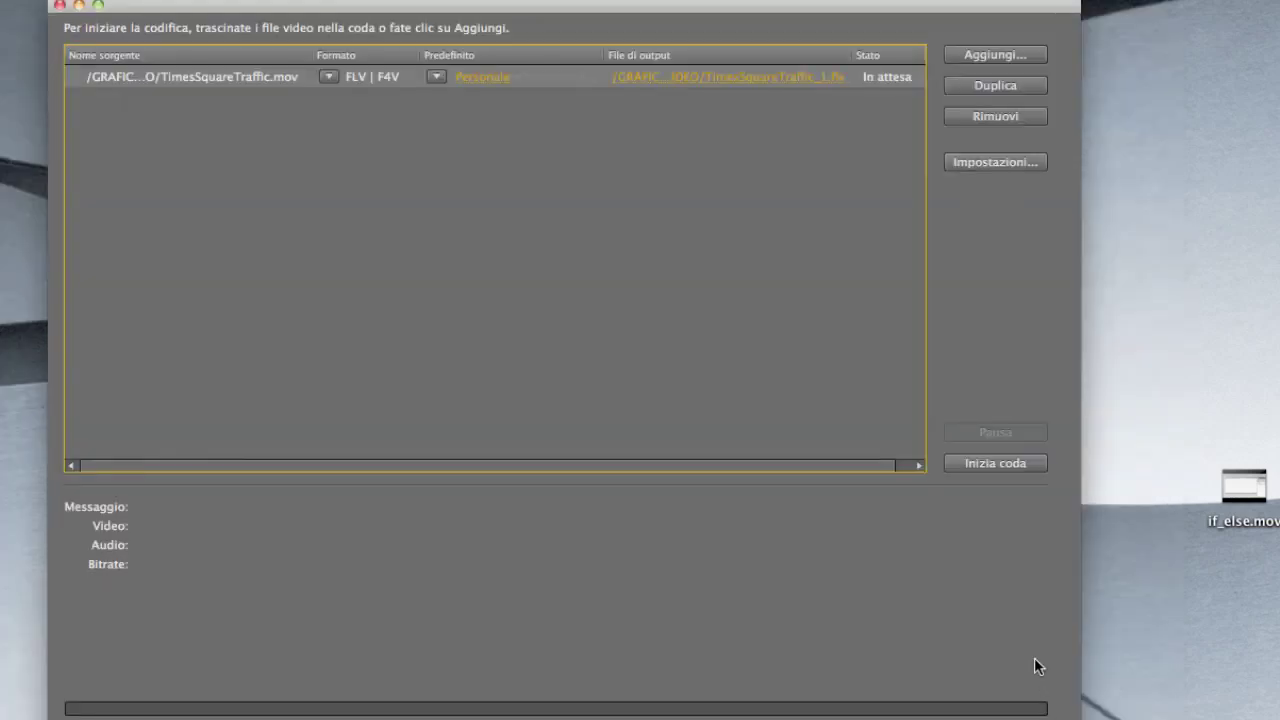
left_click(985, 464)
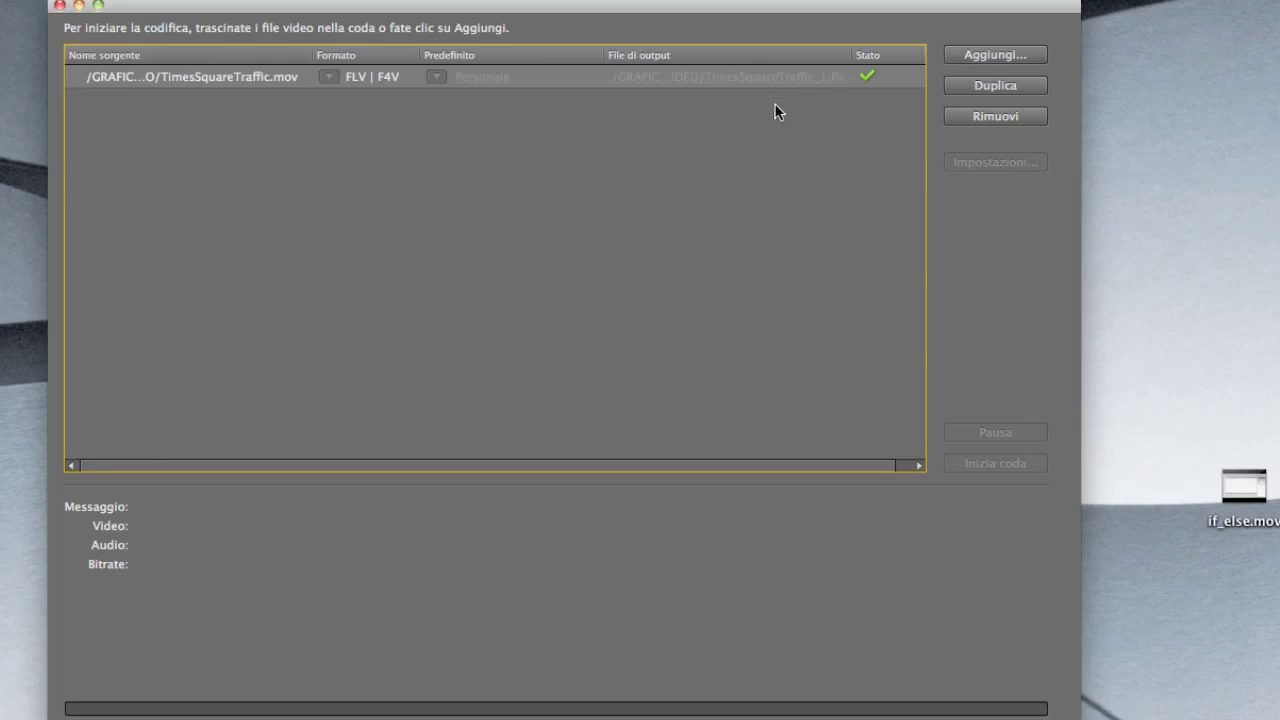
Move the encoding queue window down slightly and quit Adobe Media Encoder.
left_click_drag(829, 12, 836, 49)
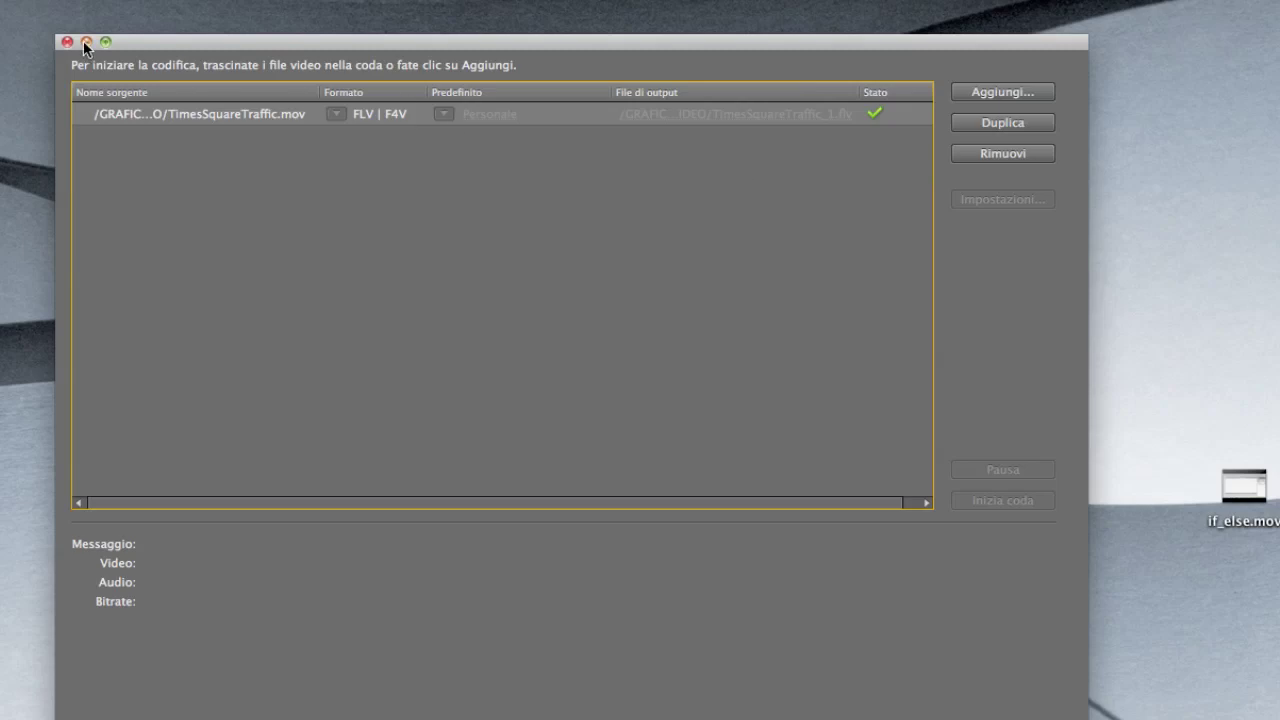
left_click(228, 199)
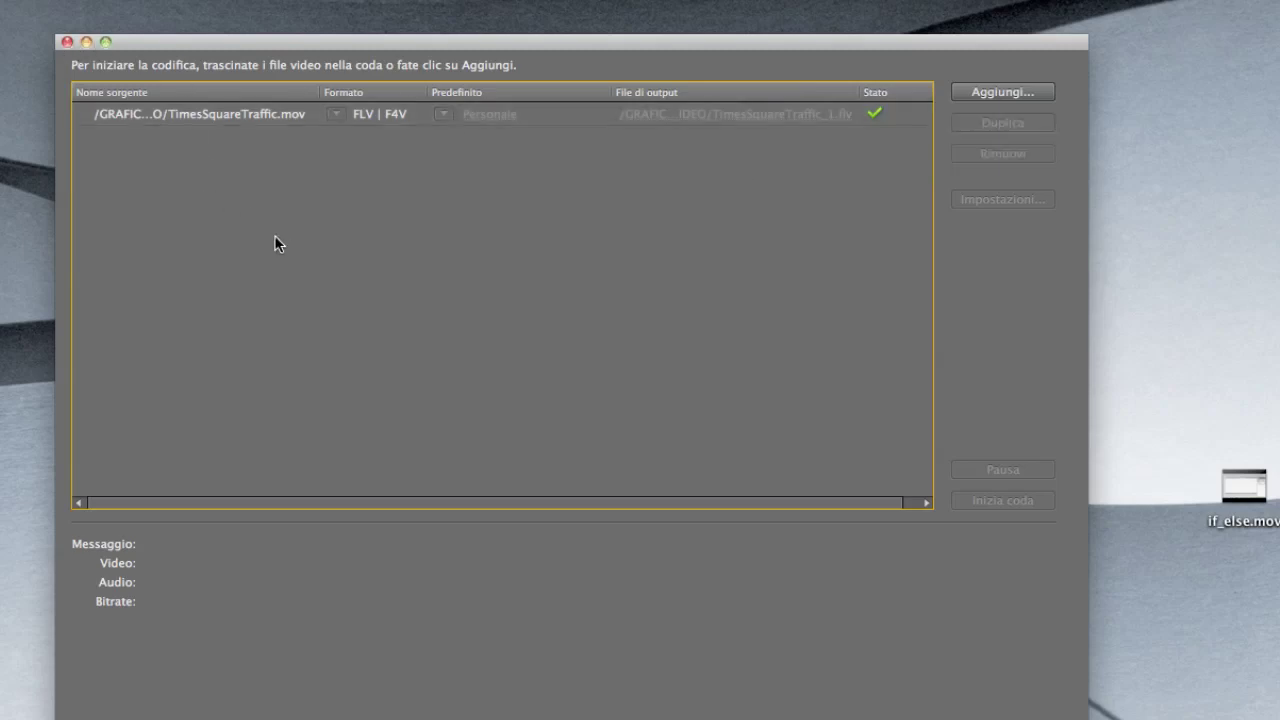
key("super+q")
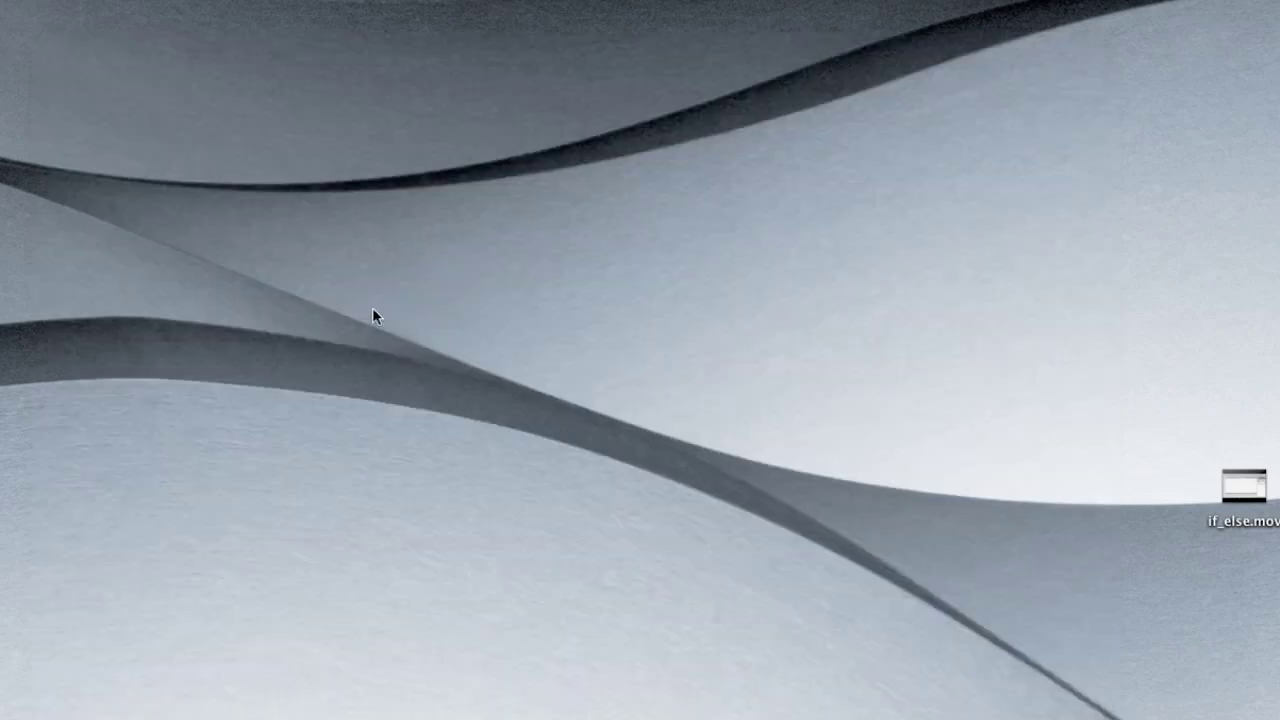
Switch back to Flash and dismiss the notice about selecting the newly encoded video.
key("super+Tab")
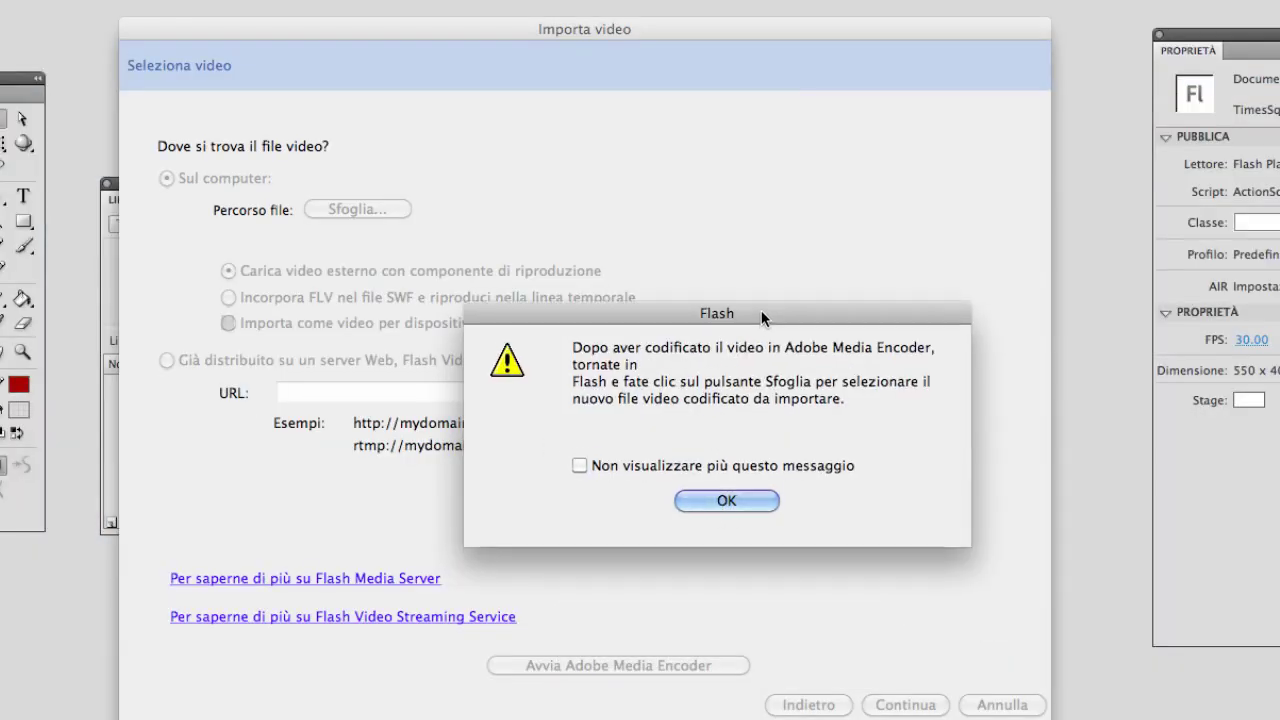
left_click_drag(761, 310, 735, 224)
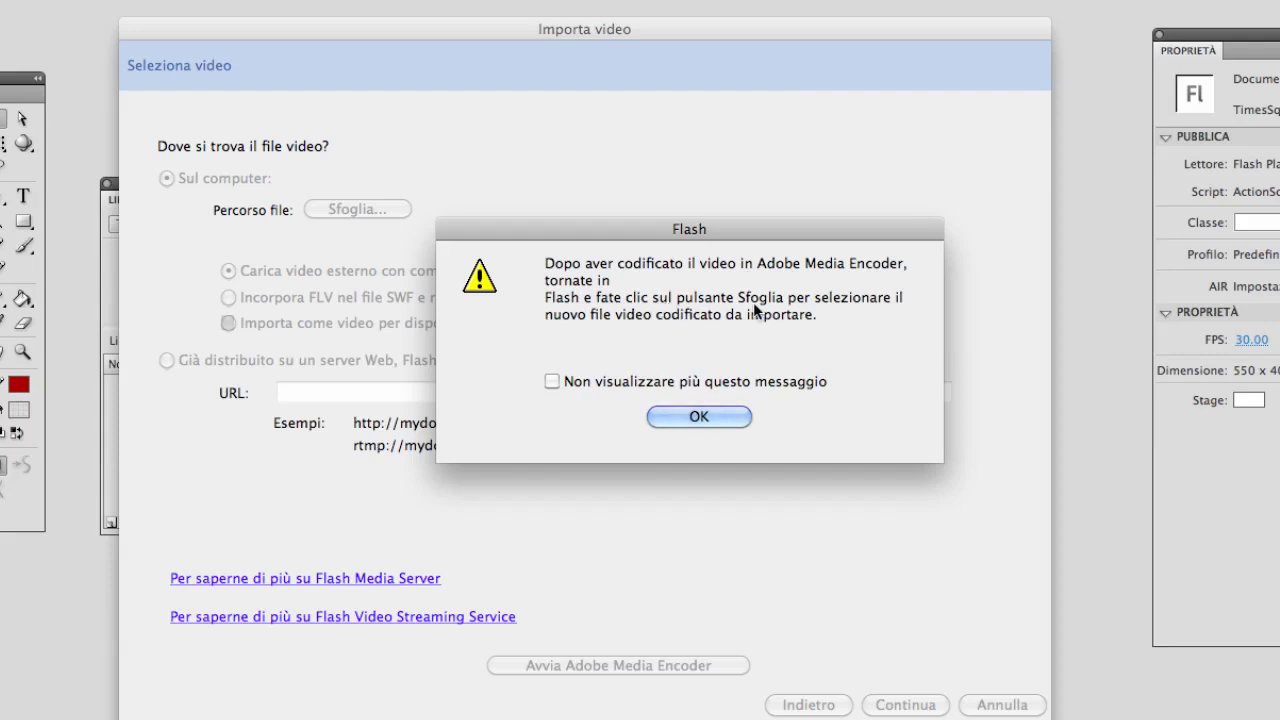
left_click(695, 413)
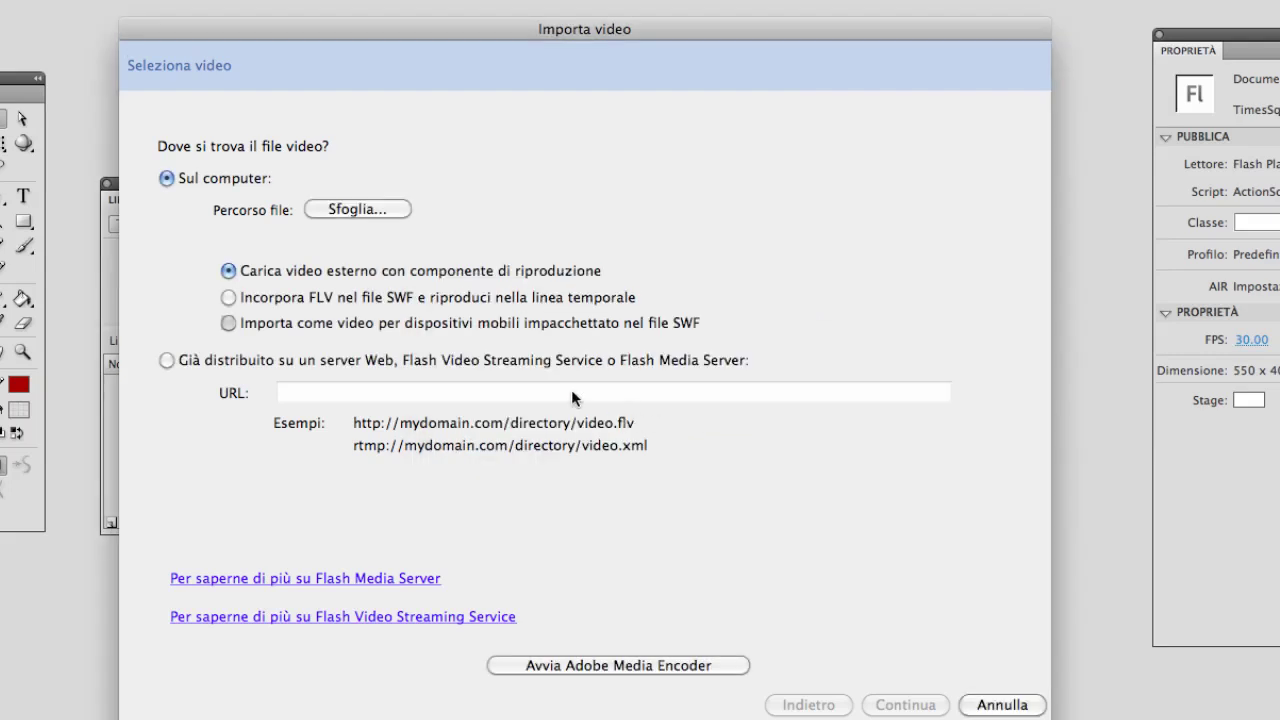
Choose TimesSquareTraffic_1.flv from the VIDEO folder as the video to import and continue to the skin settings.
left_click(356, 209)
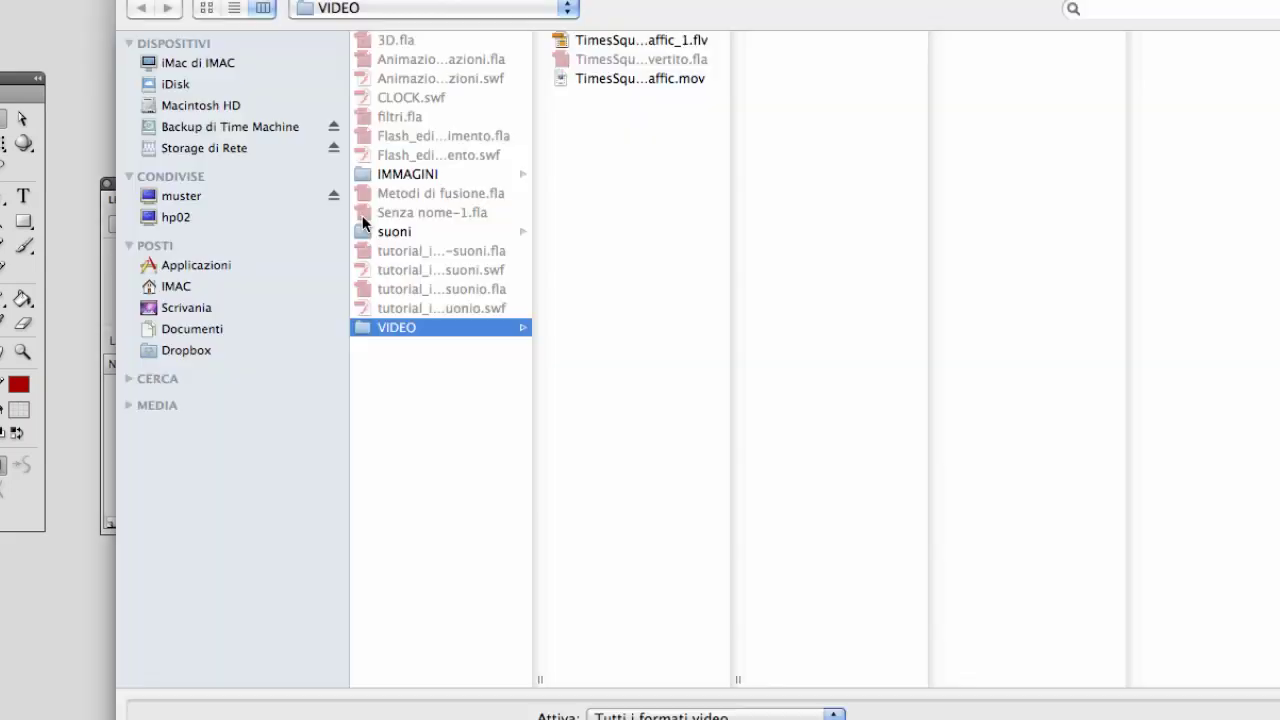
left_click(640, 42)
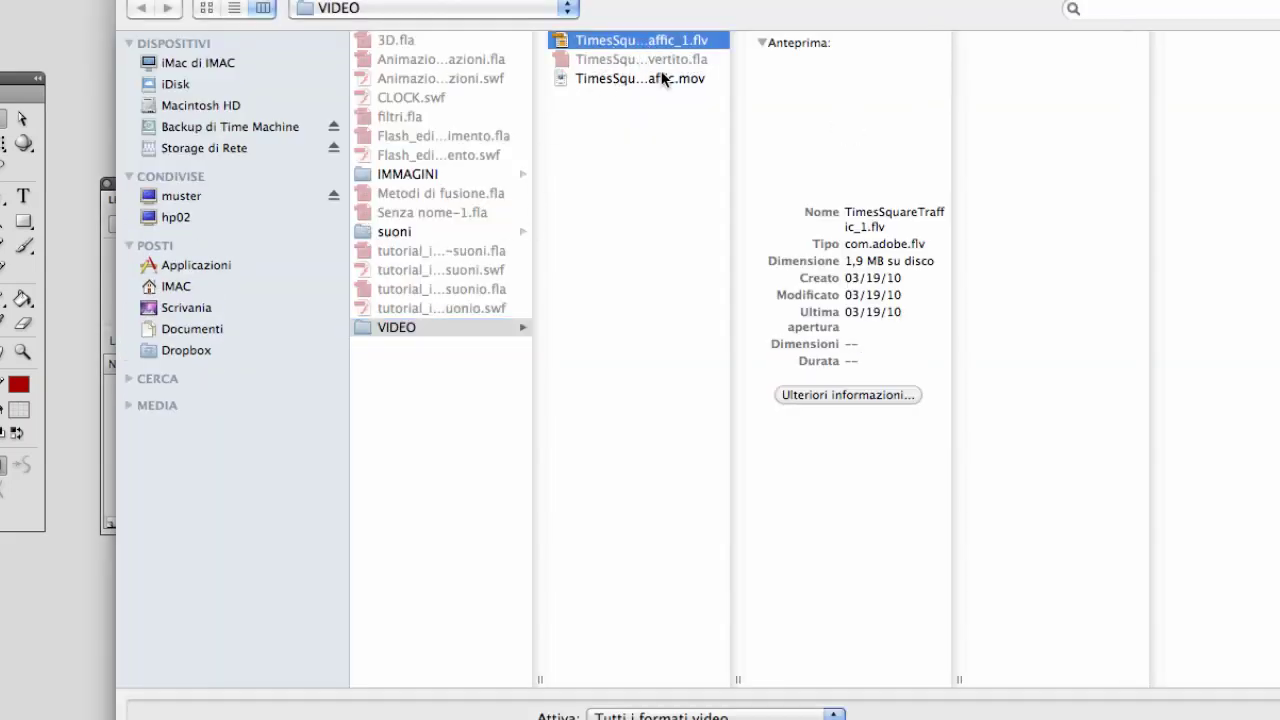
key("Return")
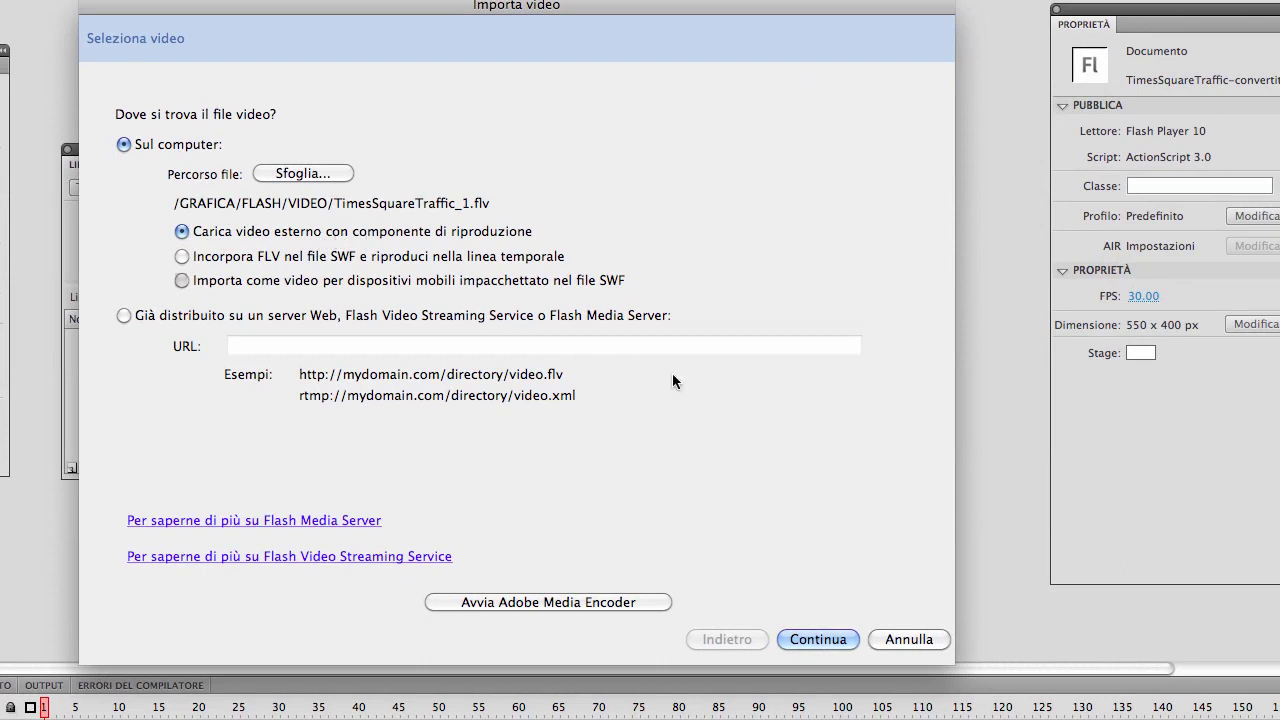
left_click(824, 640)
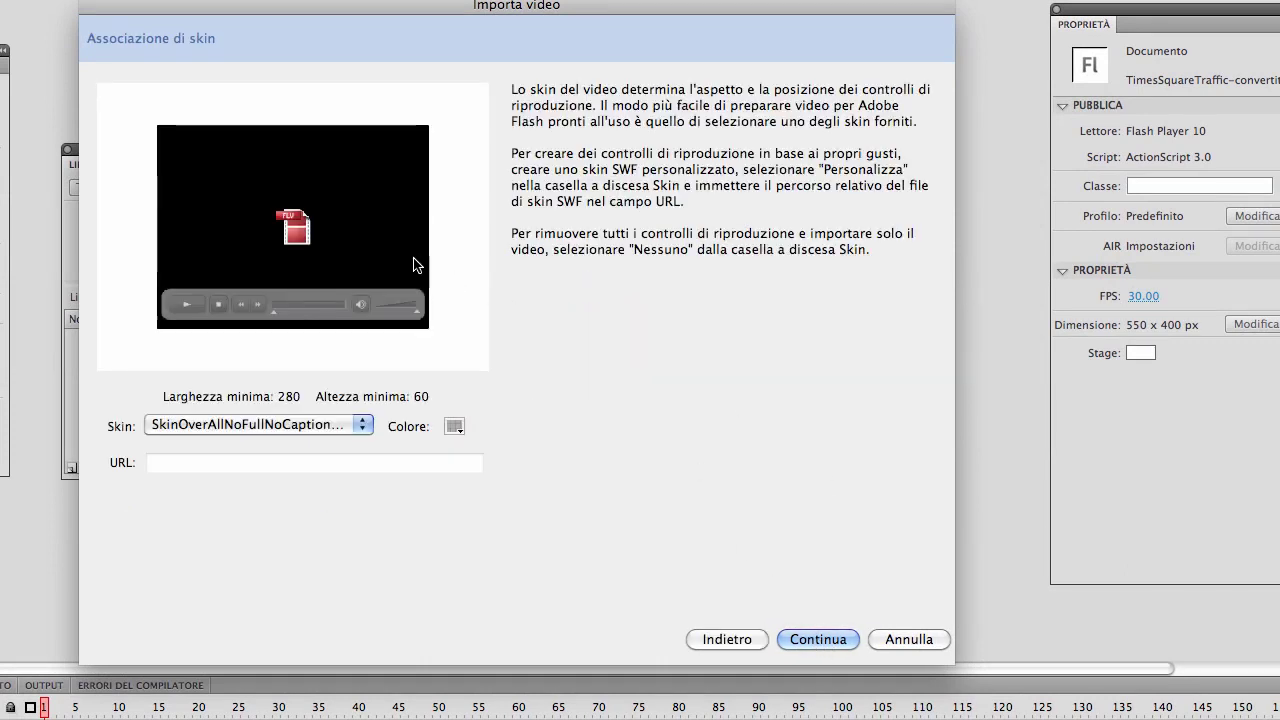
Look through the available playback skins and keep SkinOverAllNoFullNoCaption.swf.
left_click(364, 425)
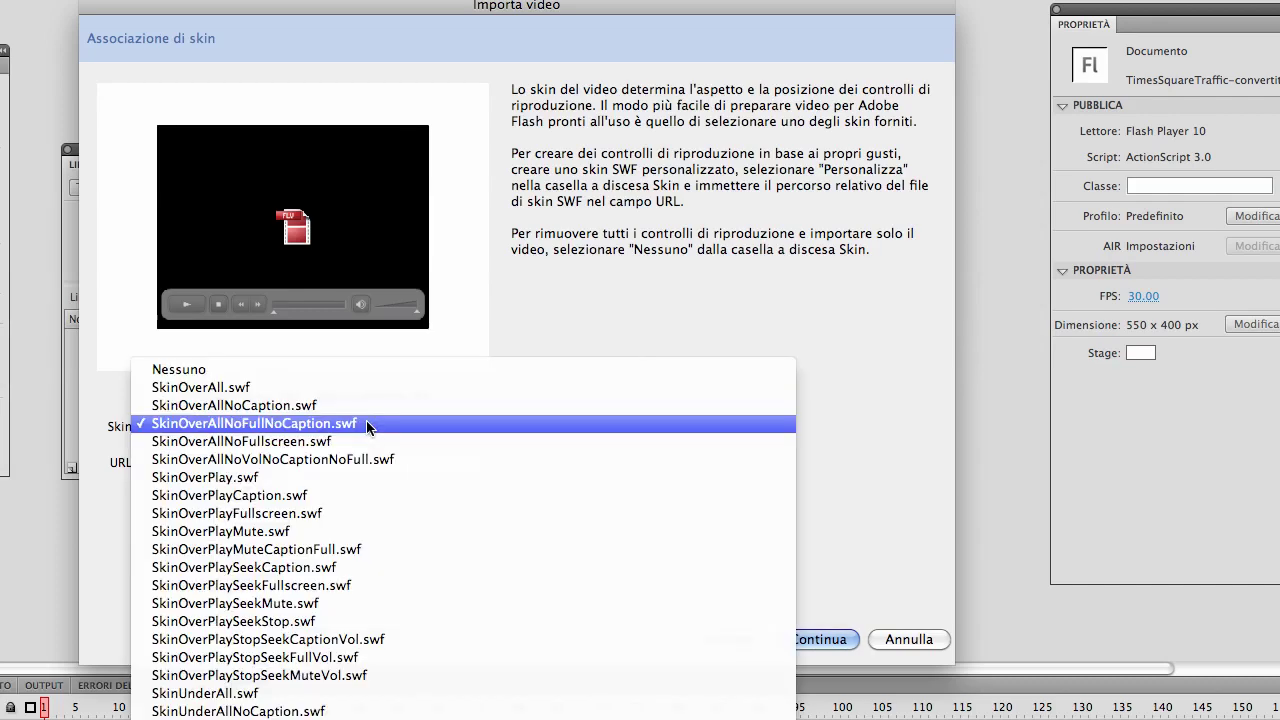
left_click(518, 324)
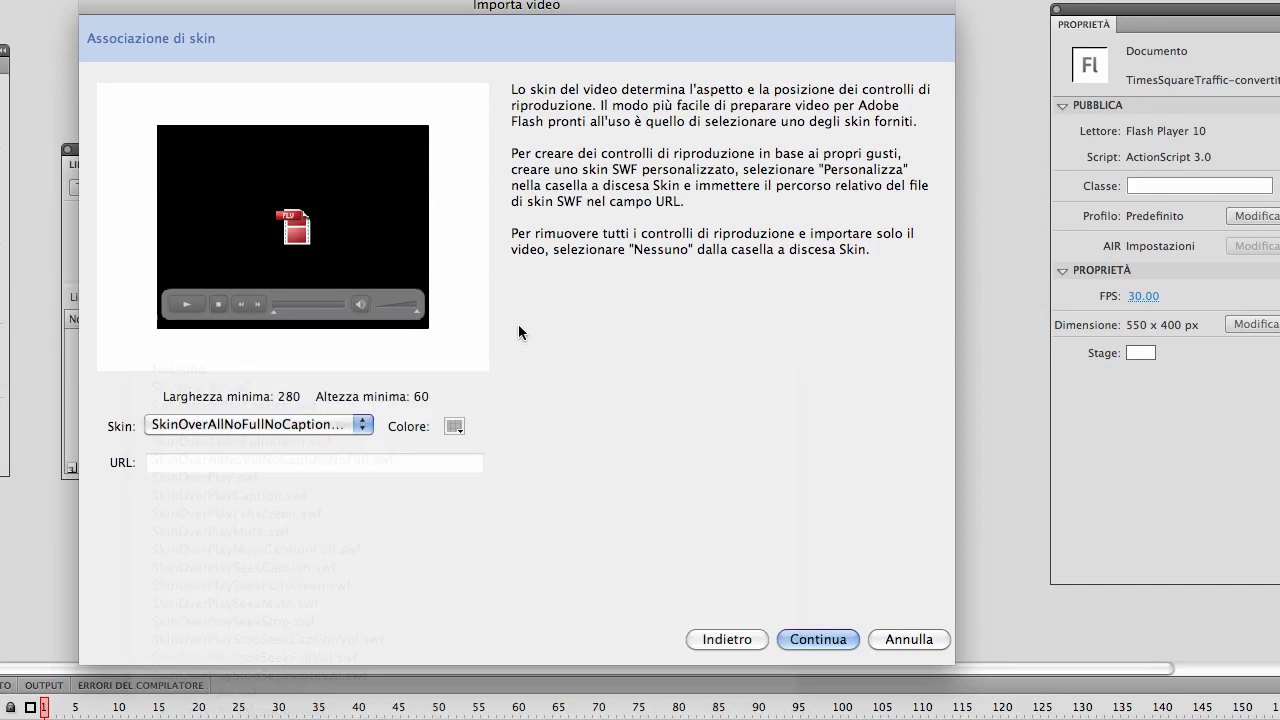
left_click(360, 425)
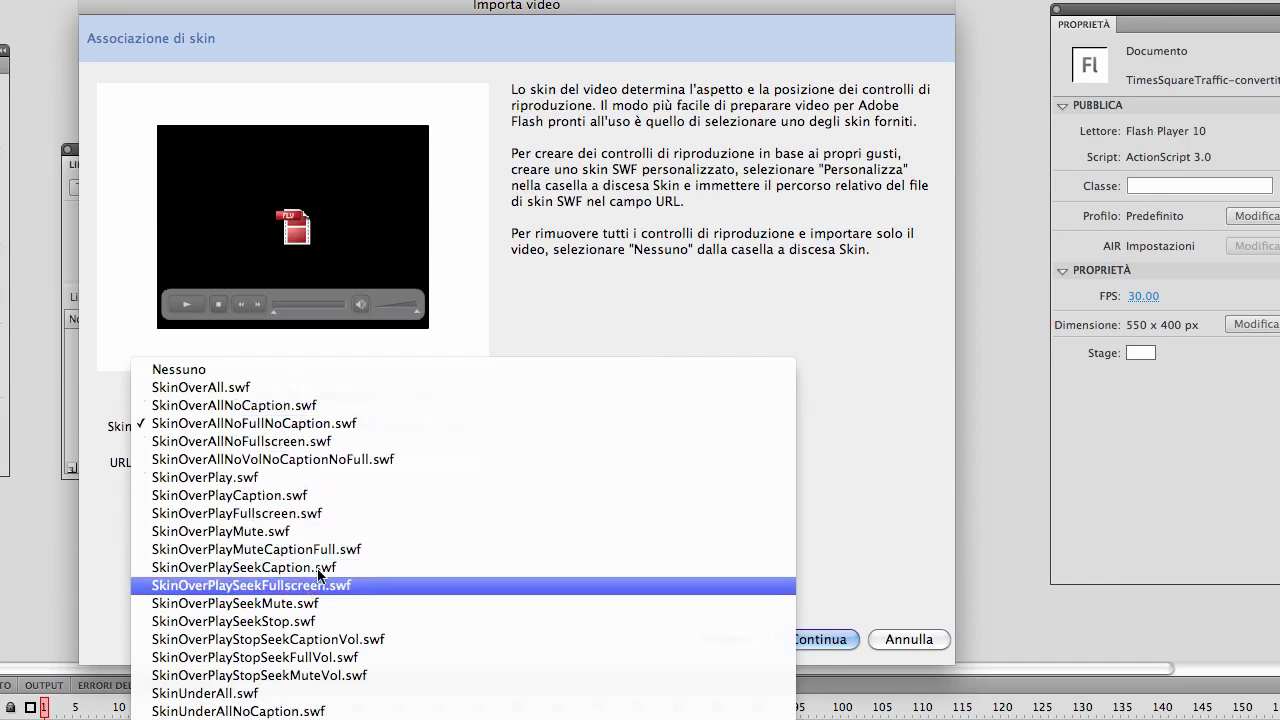
left_click(344, 425)
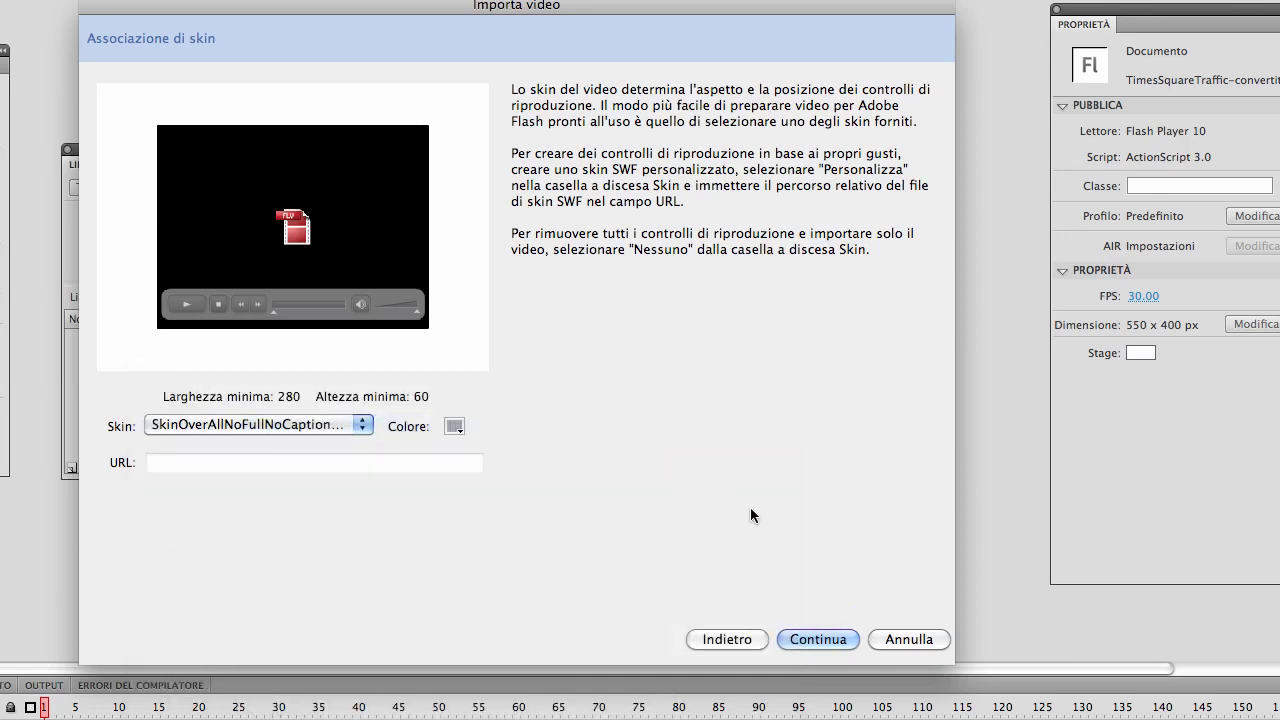
Accept the skin and finish importing TimesSquareTraffic_1.flv as a playback component on the stage.
left_click(824, 638)
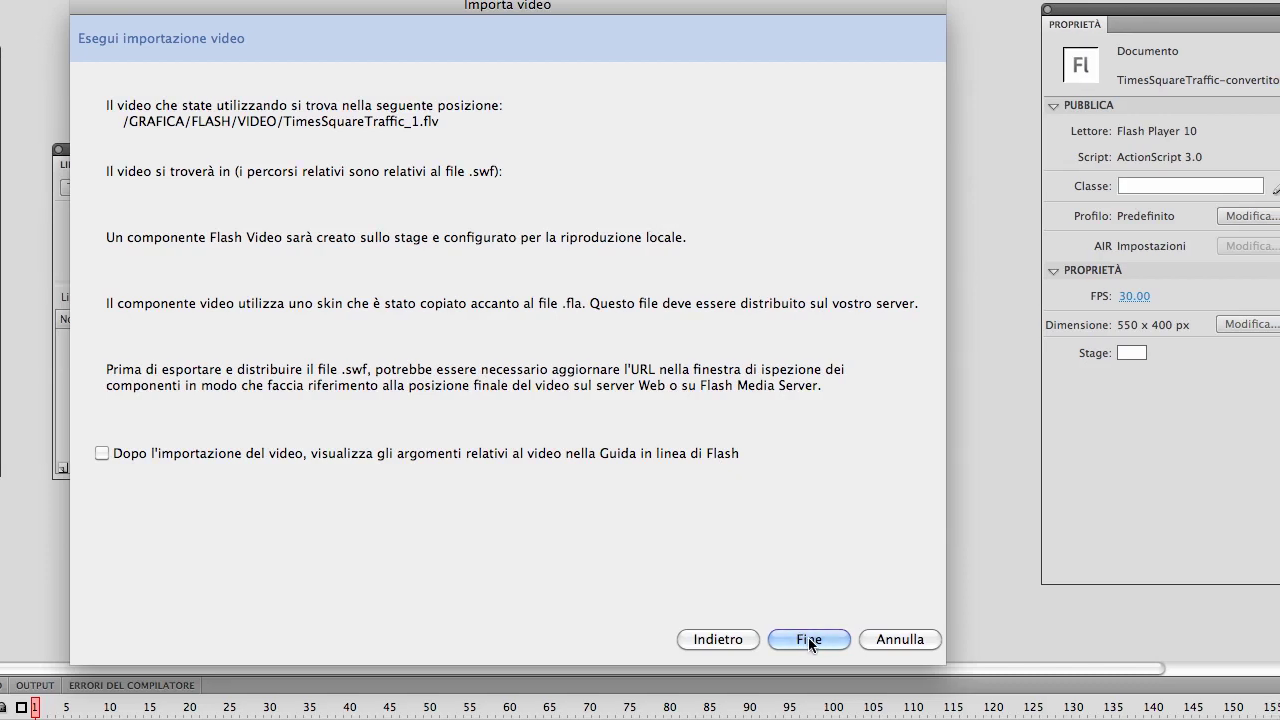
left_click(808, 637)
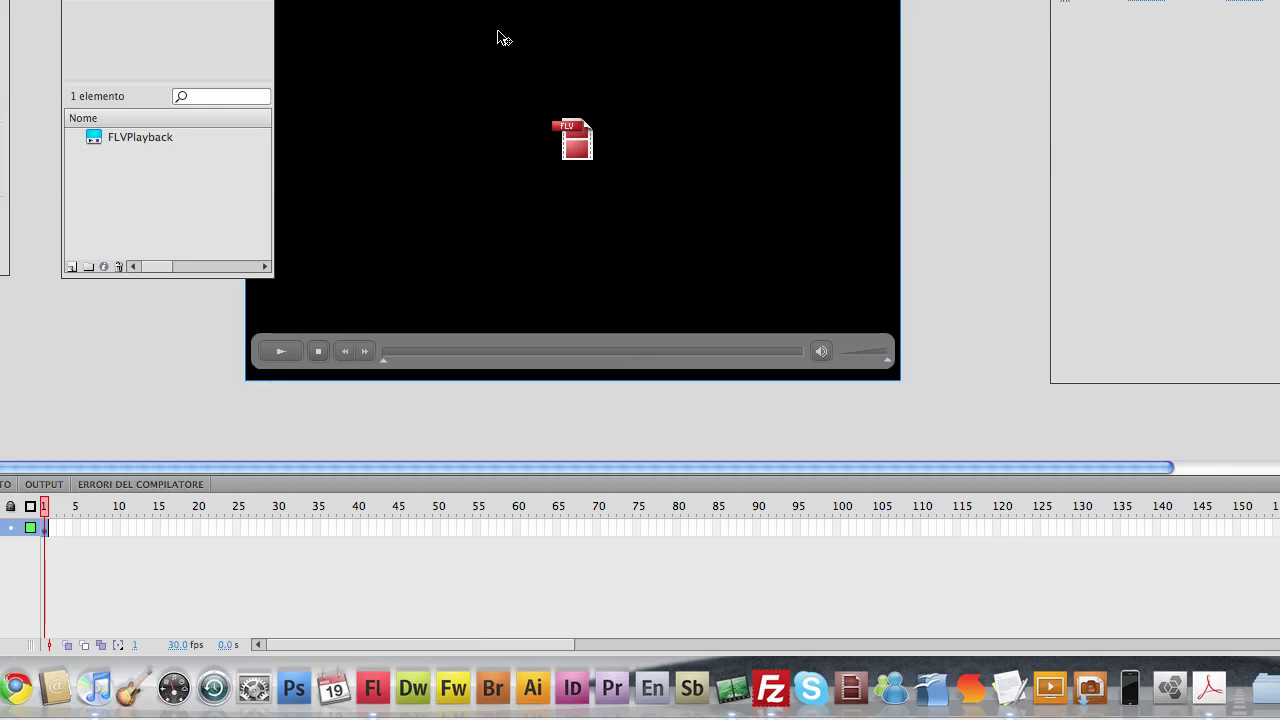
Move the FLVPlayback component onto the white stage and scale it down to fit centred with a narrow margin, then deselect it.
left_click(522, 50)
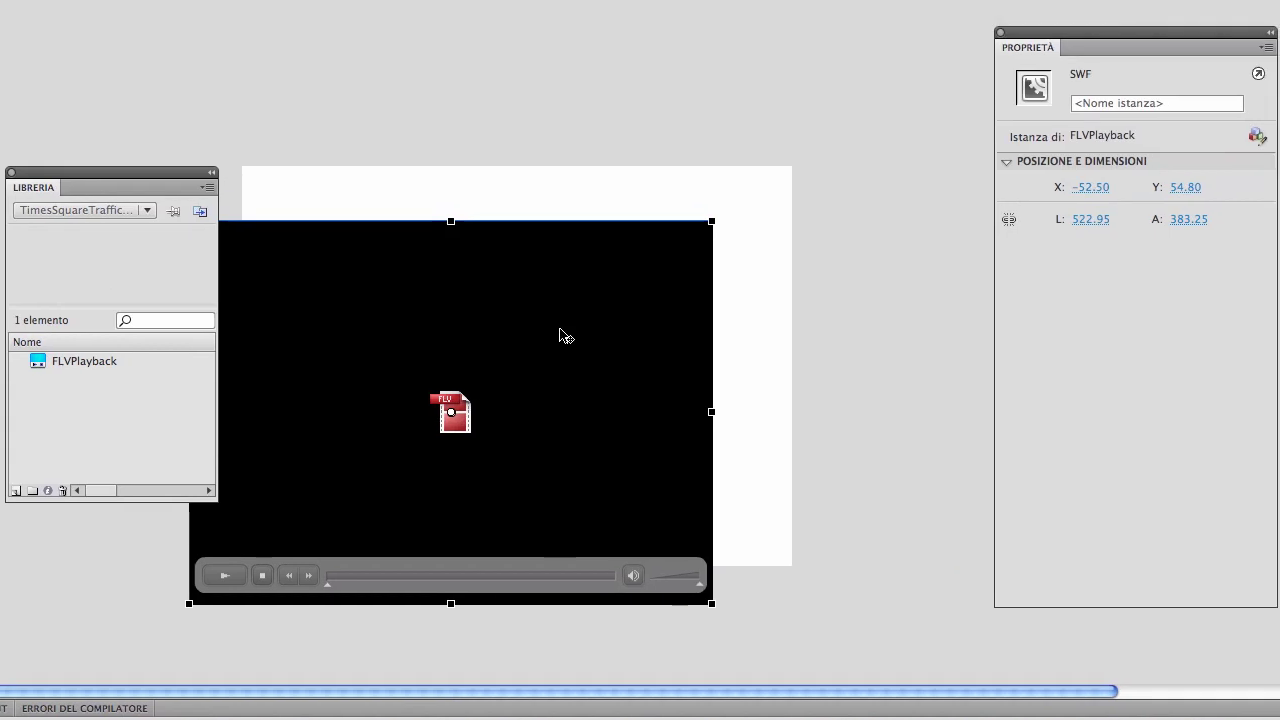
left_click_drag(563, 334, 622, 311)
left_click_drag(770, 202, 752, 212)
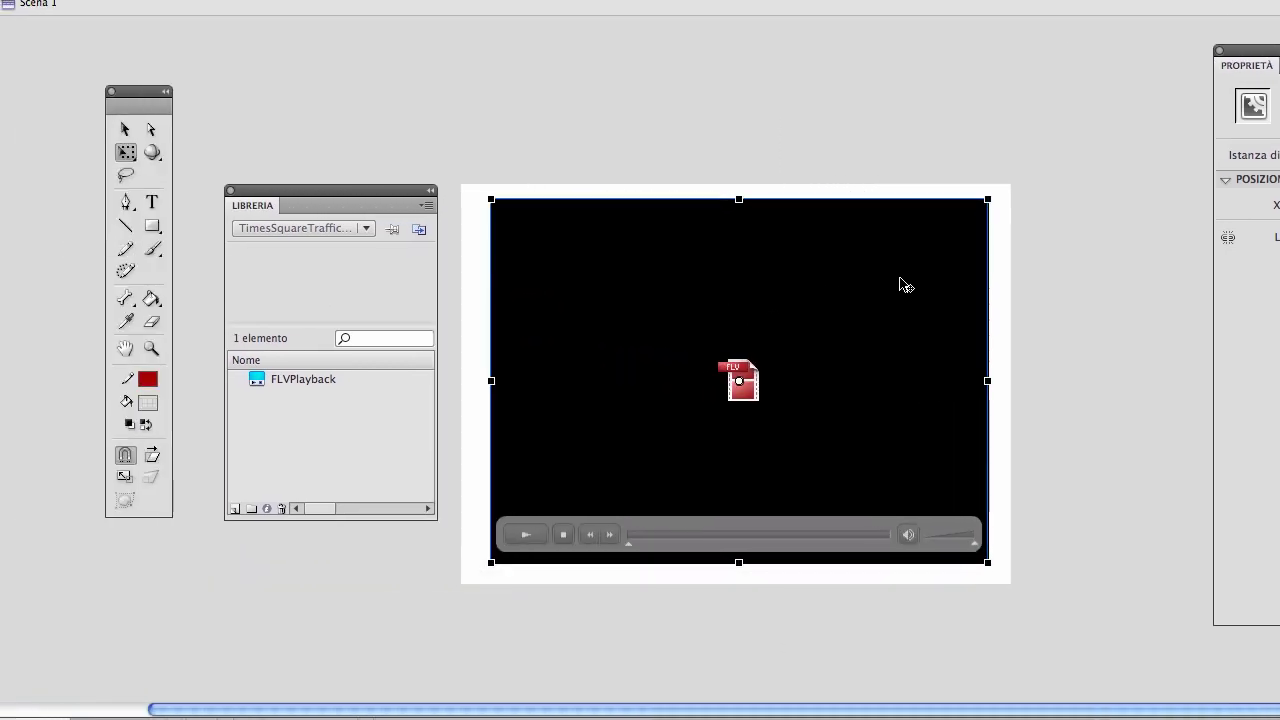
left_click(1063, 287)
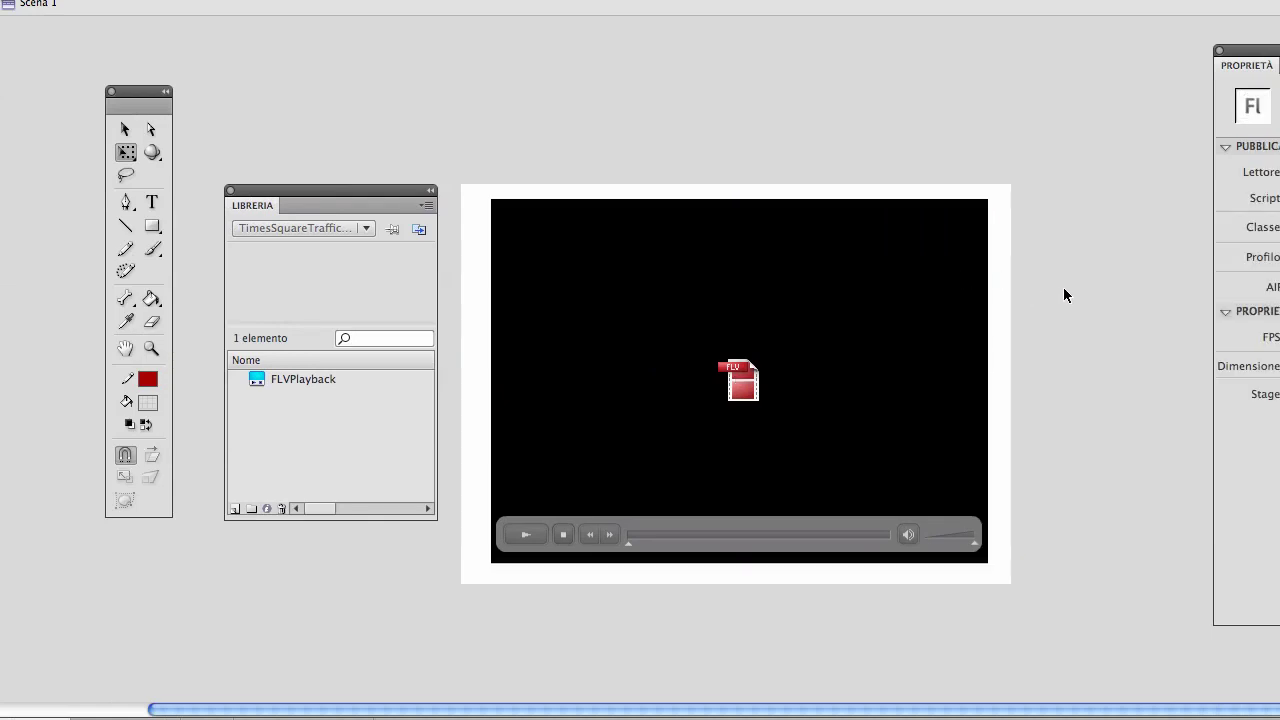
Test the movie and try the player's pause, volume, play and stop controls, repositioning the preview window over the stage.
key("super+Return")
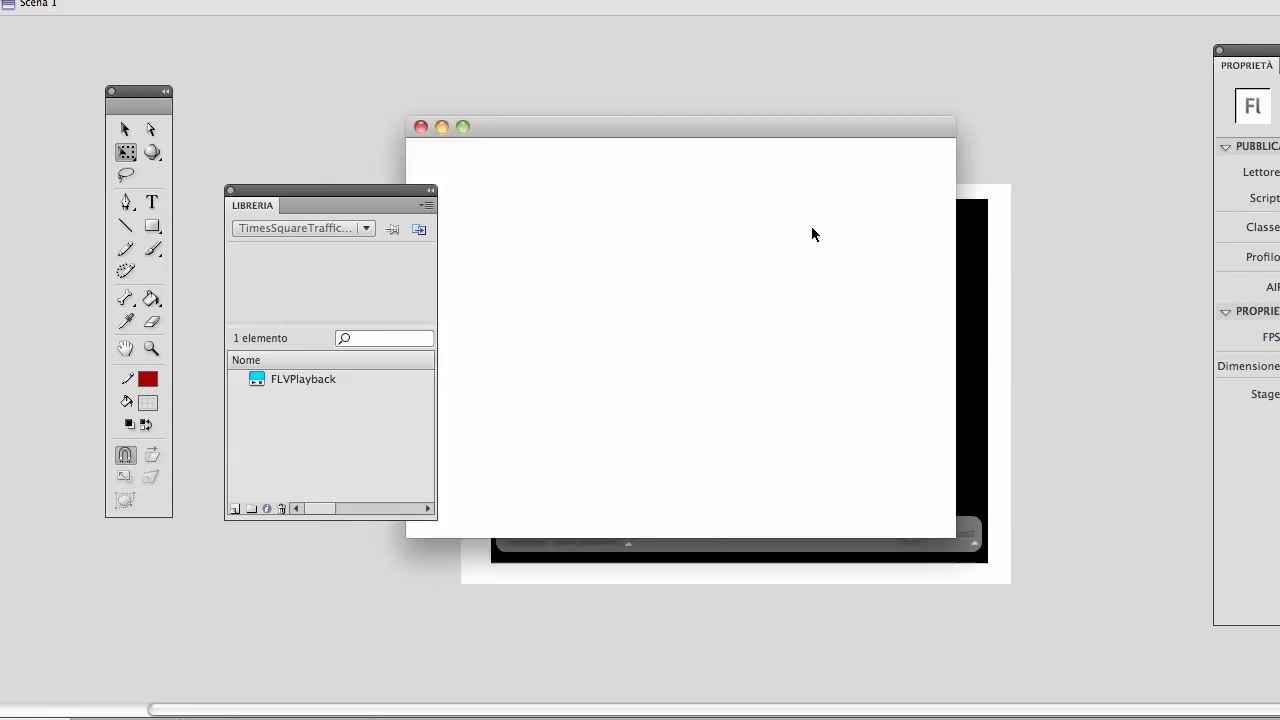
left_click_drag(801, 123, 822, 133)
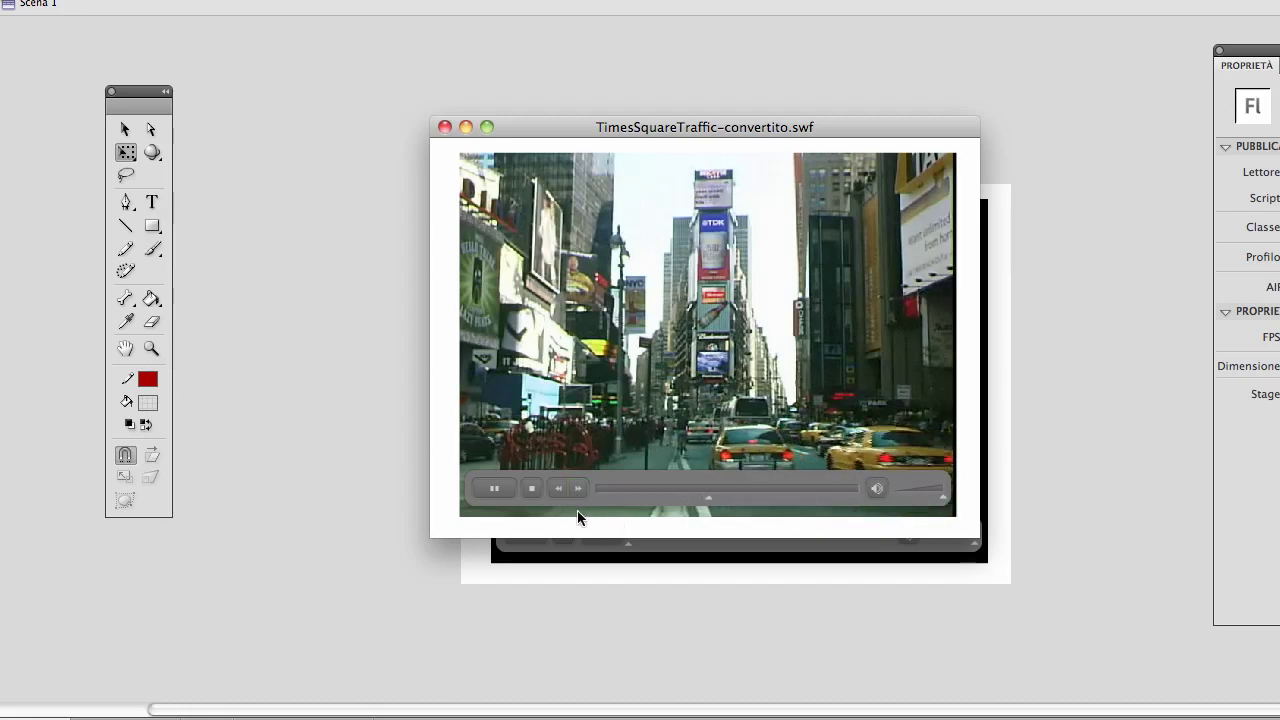
left_click(494, 488)
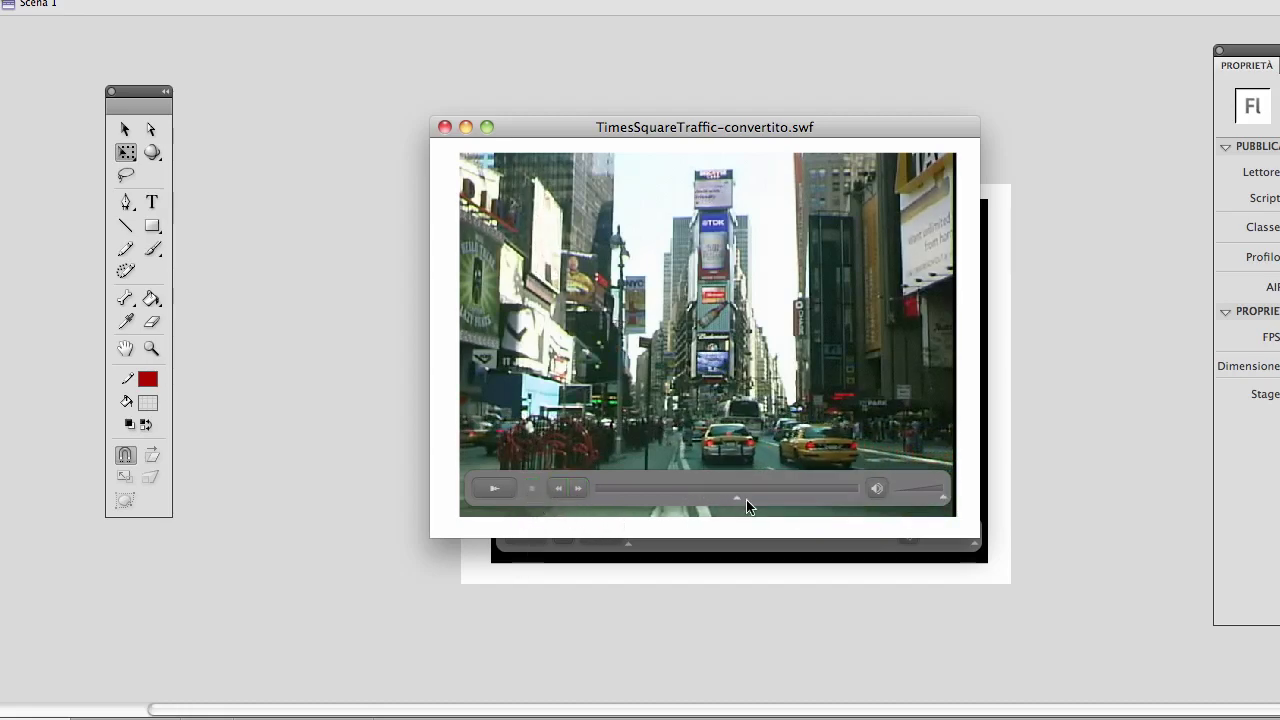
mouse_move(943, 497)
left_mouse_down()
mouse_move(917, 494)
mouse_move(929, 498)
left_mouse_up()
left_click(494, 488)
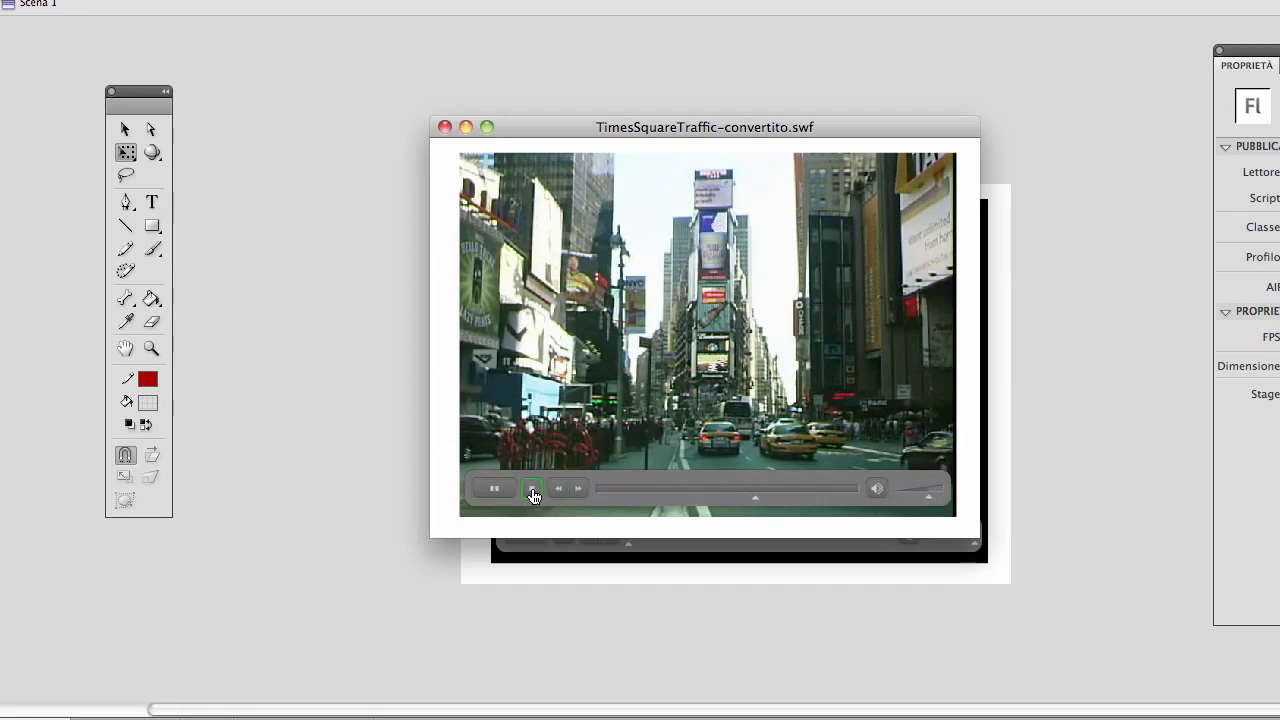
left_click(533, 496)
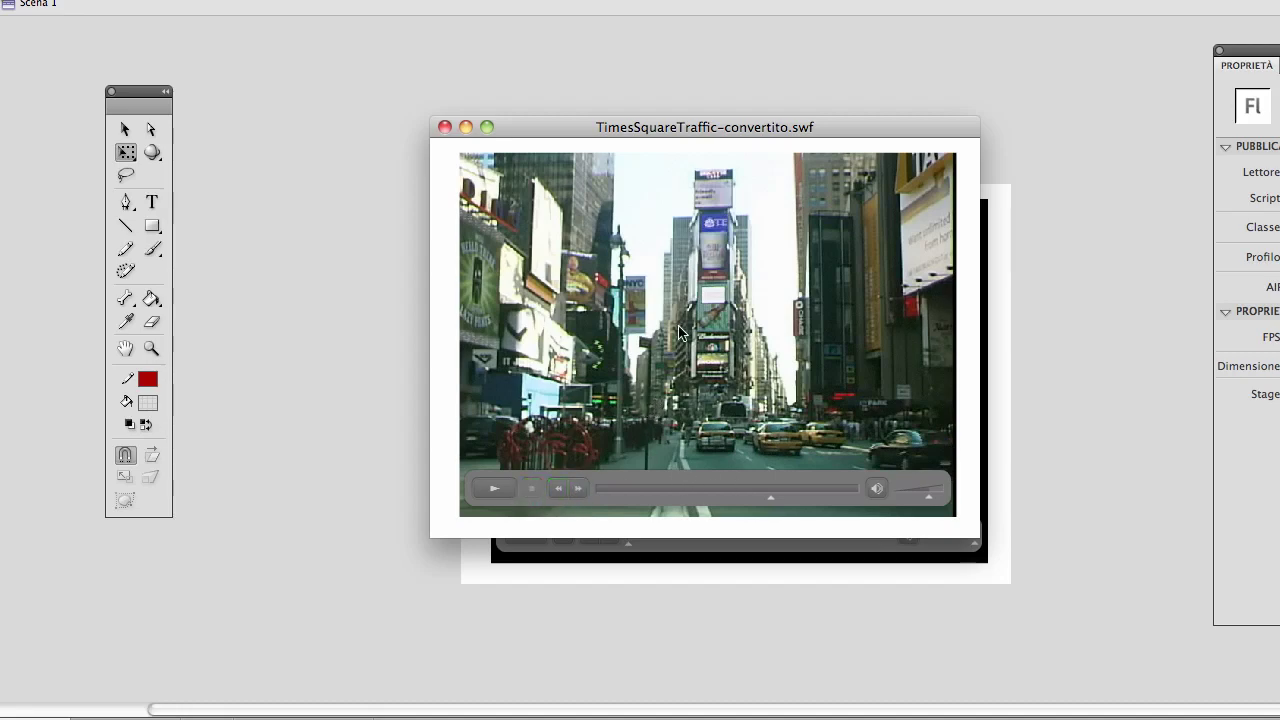
left_click_drag(779, 128, 814, 169)
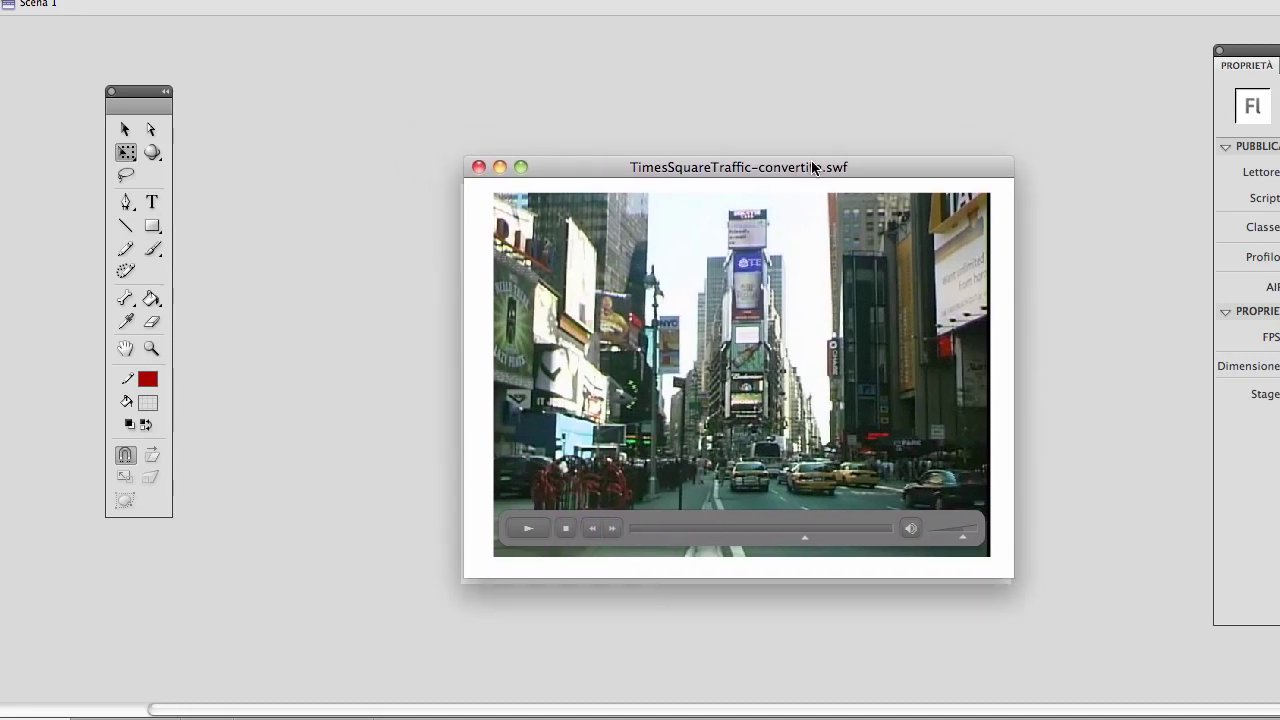